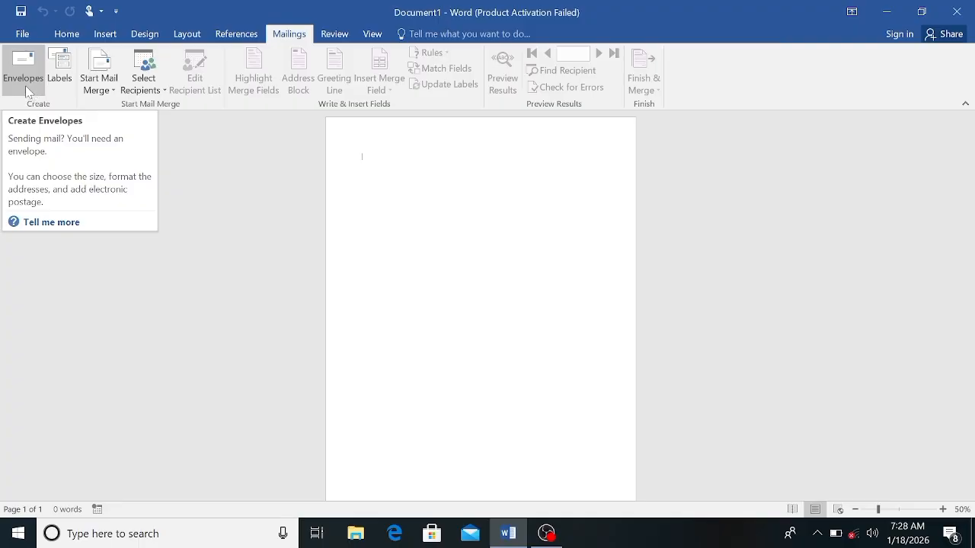
# Step: Start a new envelope and enter the recipient's country, province and city as the delivery address
pyautogui.click(25, 85)
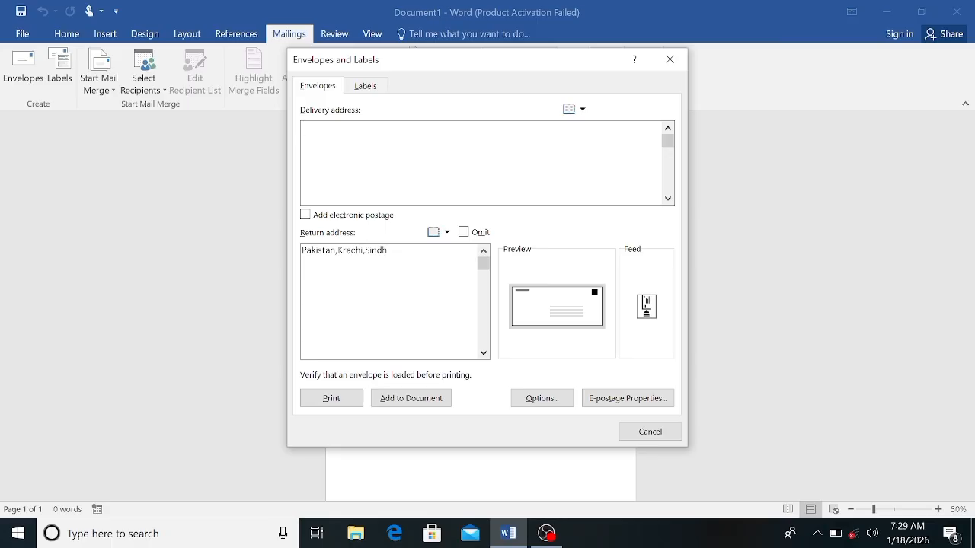
pyautogui.write('Pakistan,Krachi,Sind')
pyautogui.press('BackSpace')
pyautogui.press('BackSpace')
pyautogui.press('BackSpace')
pyautogui.write('indh ,Sukkur')
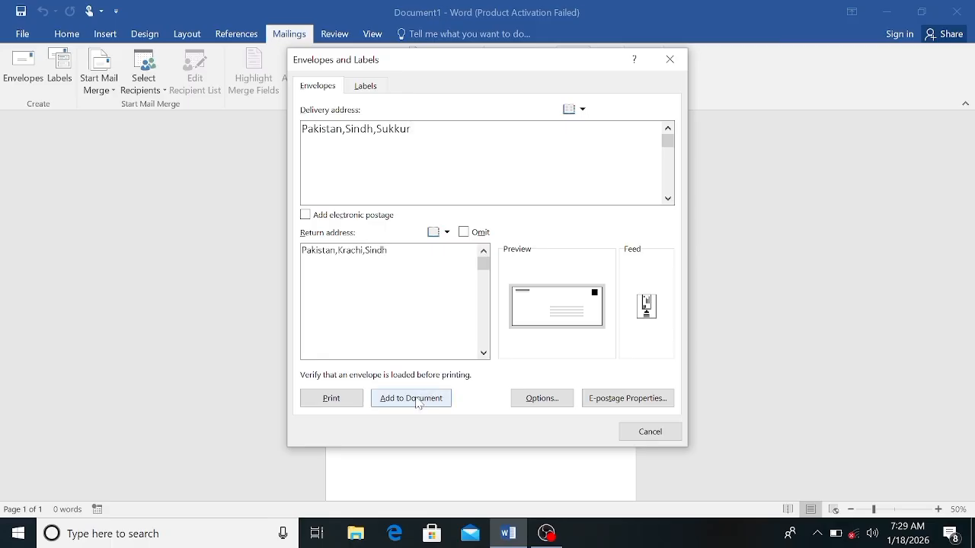
# Step: Accept the envelope options with Size 10 (4 1/8 x 9 1/2 in) and add the envelope to the document
pyautogui.click(529, 401)
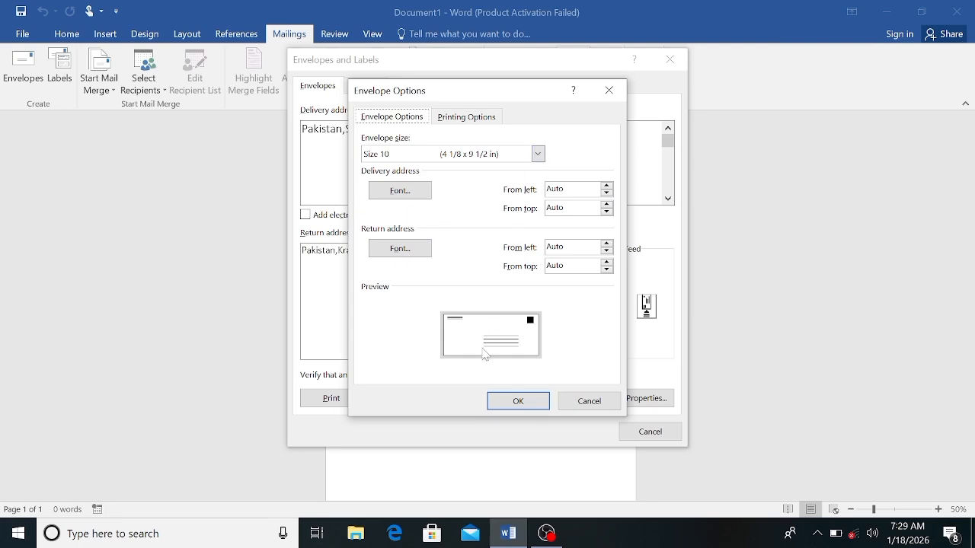
pyautogui.click(518, 402)
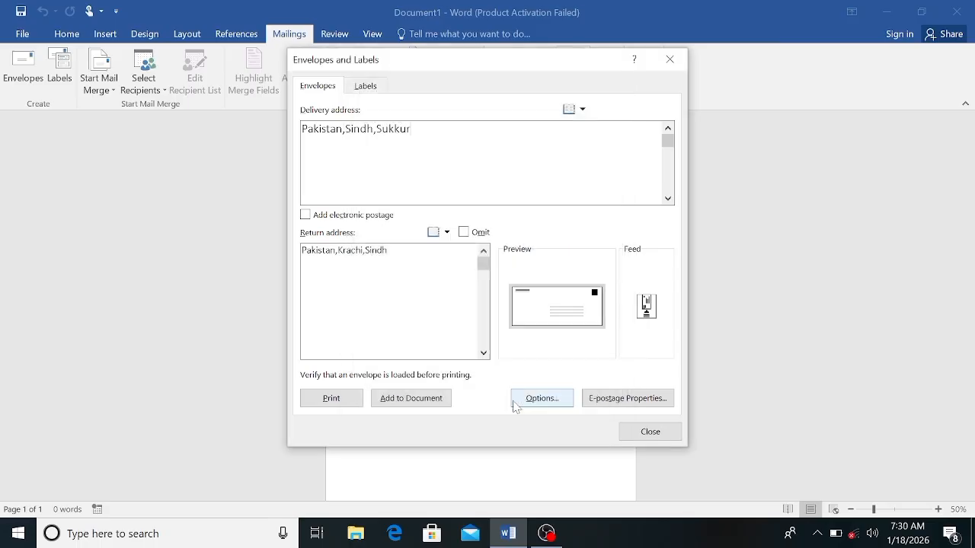
pyautogui.click(417, 400)
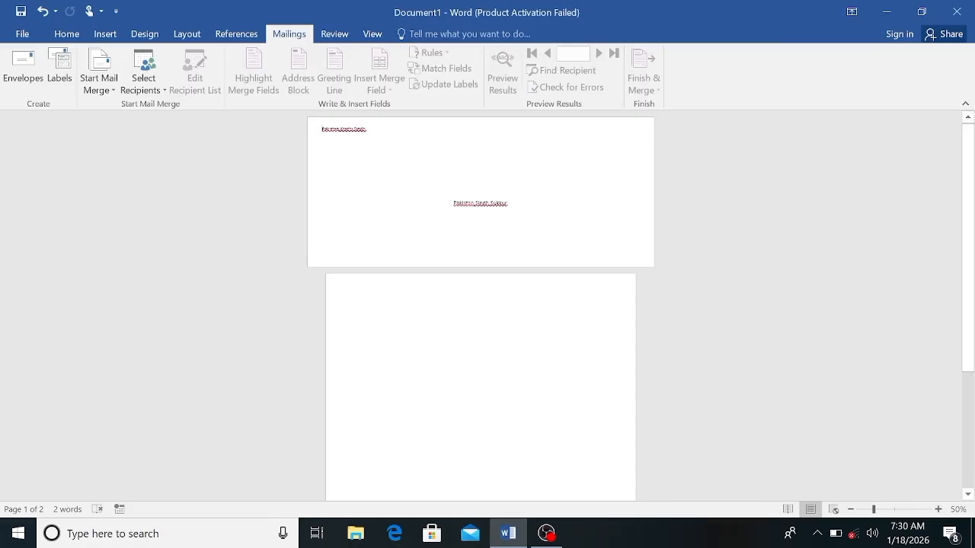
# Step: Enlarge the return address text on the envelope to 20 pt
pyautogui.tripleClick(344, 130)
pyautogui.click(67, 34)
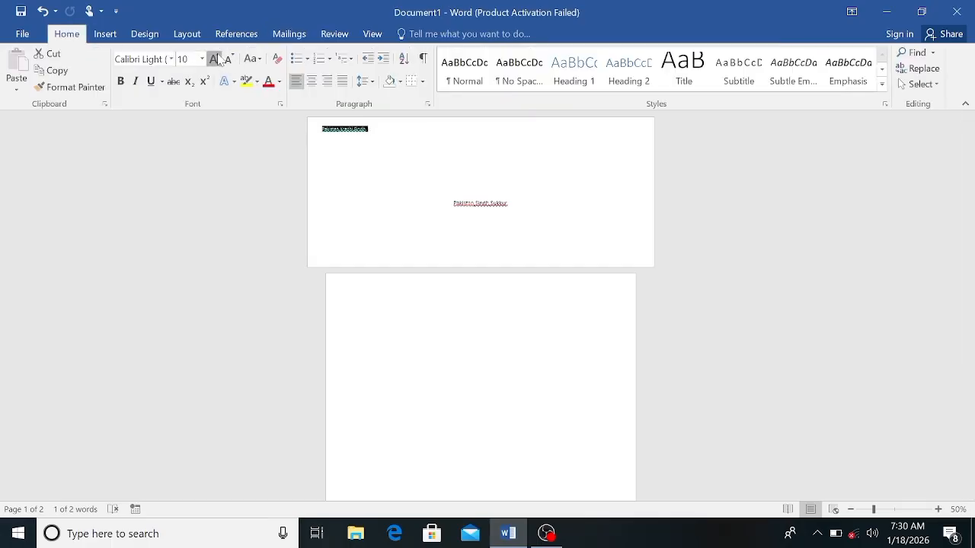
pyautogui.click(215, 59)
pyautogui.click(216, 59)
pyautogui.click(215, 59)
pyautogui.click(216, 60)
pyautogui.click(216, 59)
pyautogui.click(216, 60)
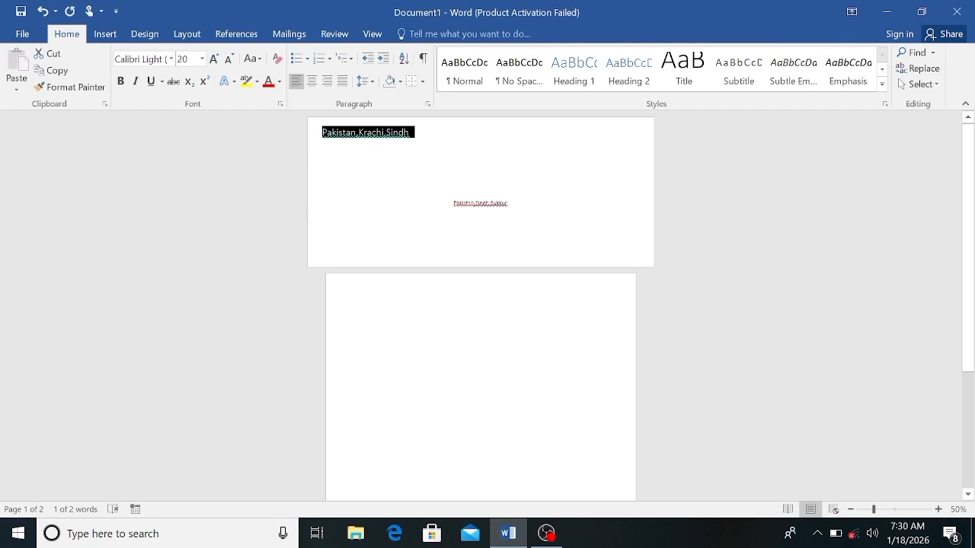
# Step: Enlarge the delivery address text on the envelope to 20 pt and make it bold
pyautogui.click(453, 203)
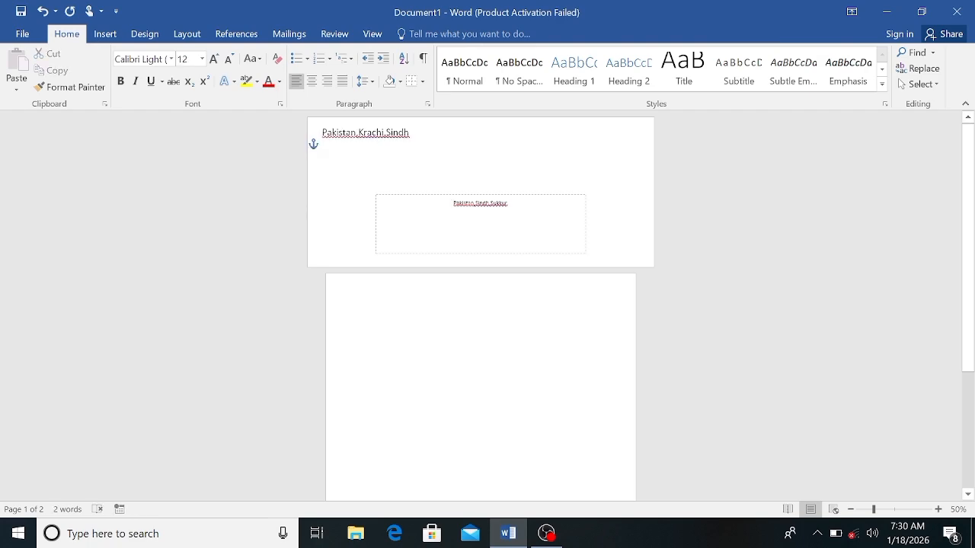
pyautogui.moveTo(453, 201); pyautogui.dragTo(510, 248)
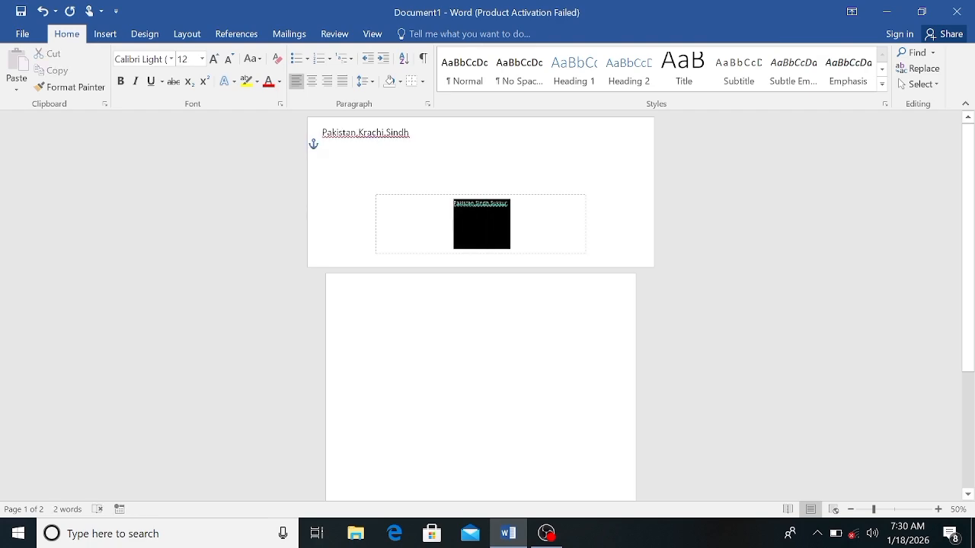
pyautogui.click(214, 59)
pyautogui.click(214, 59)
pyautogui.click(214, 58)
pyautogui.click(214, 59)
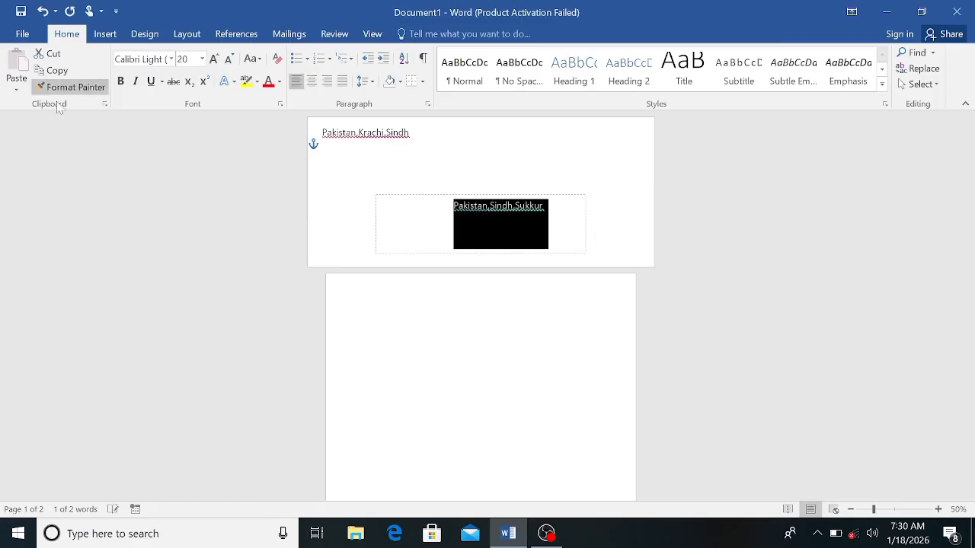
pyautogui.click(120, 81)
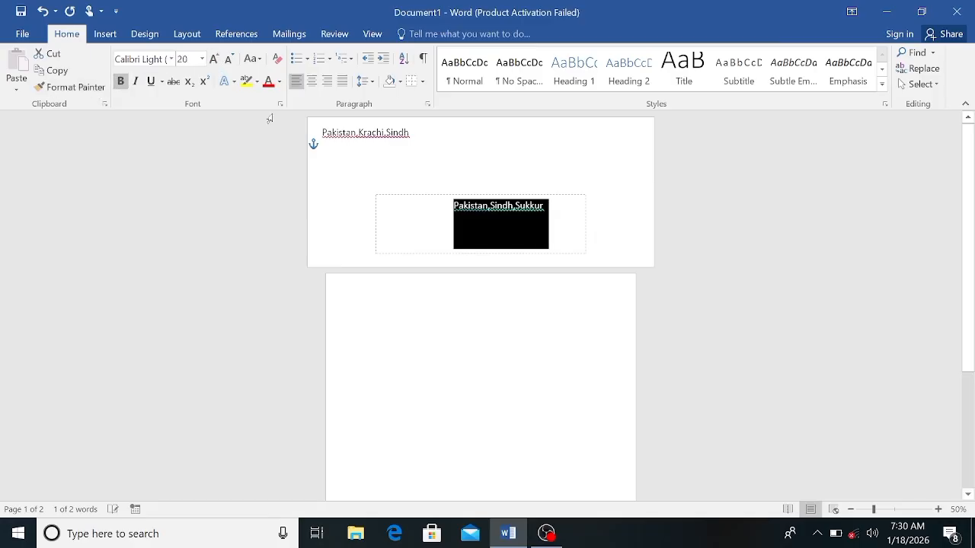
# Step: Make the return address on the envelope bold and deselect the text
pyautogui.click(322, 133)
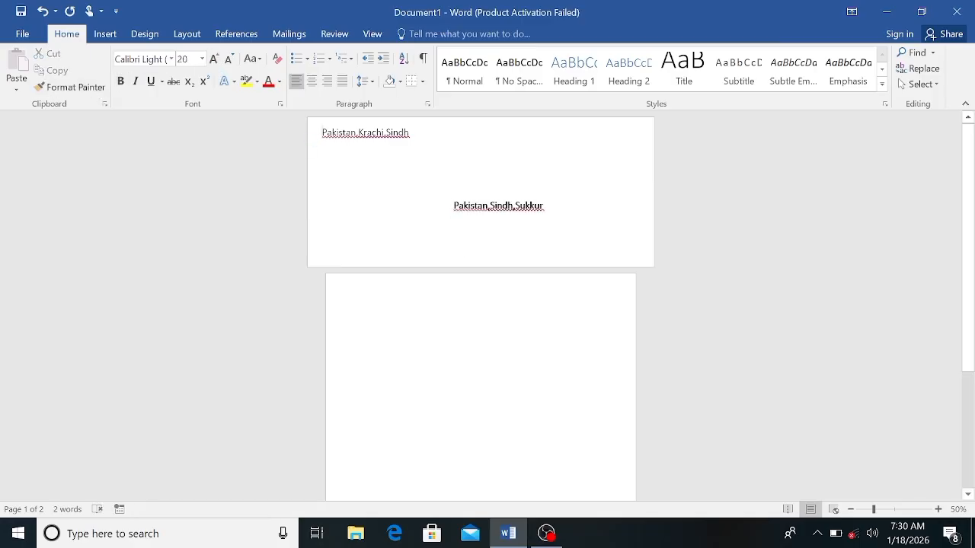
pyautogui.moveTo(323, 133); pyautogui.dragTo(427, 146)
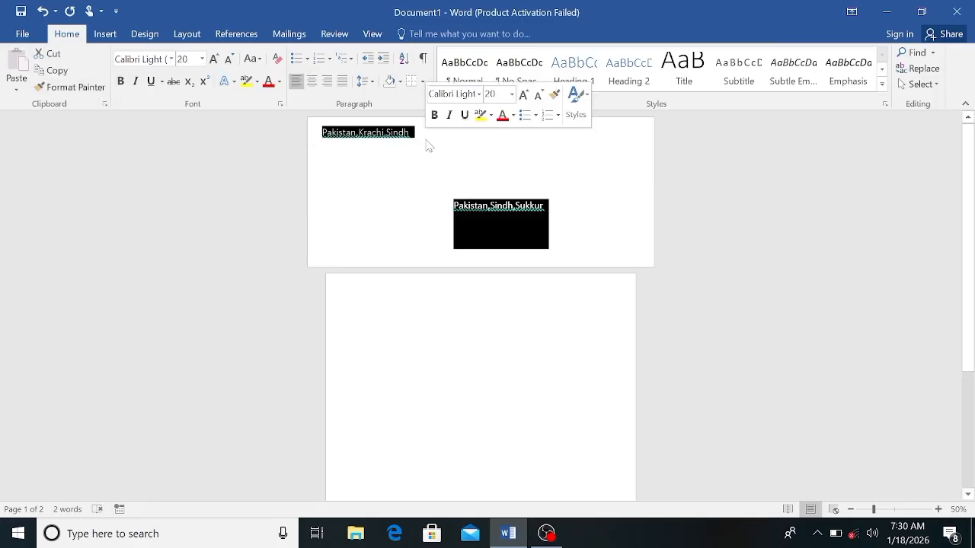
pyautogui.click(120, 81)
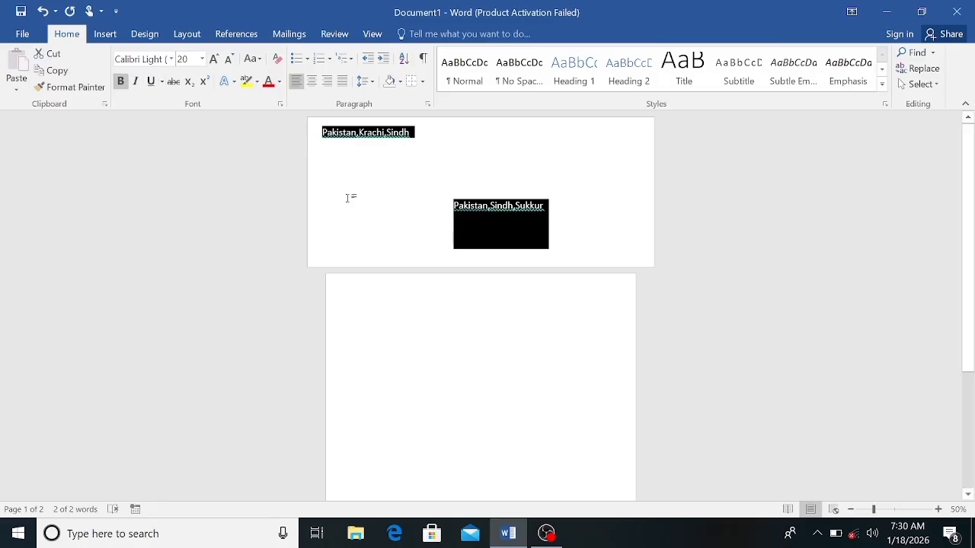
pyautogui.click(348, 198)
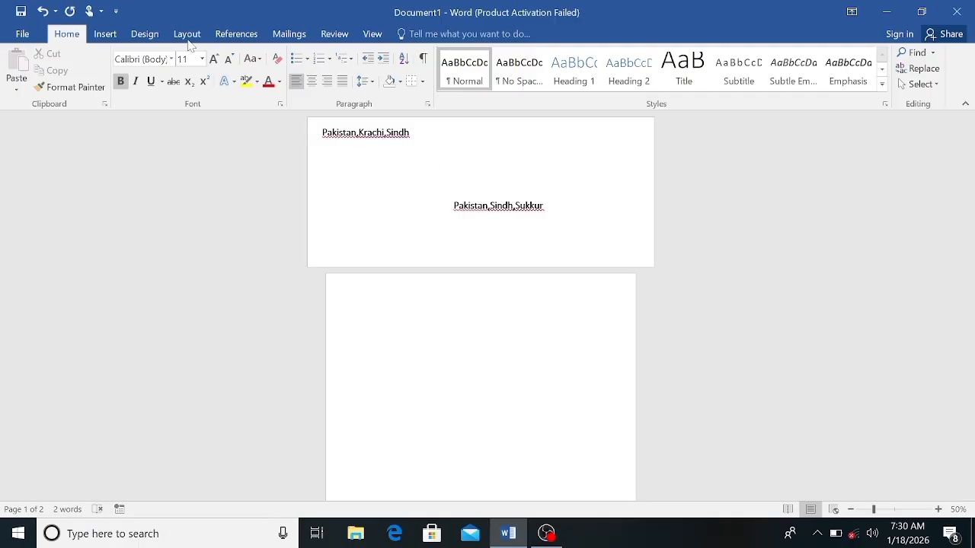
# Step: Review the delivery and return addresses in the envelope settings and close them without changes
pyautogui.click(278, 40)
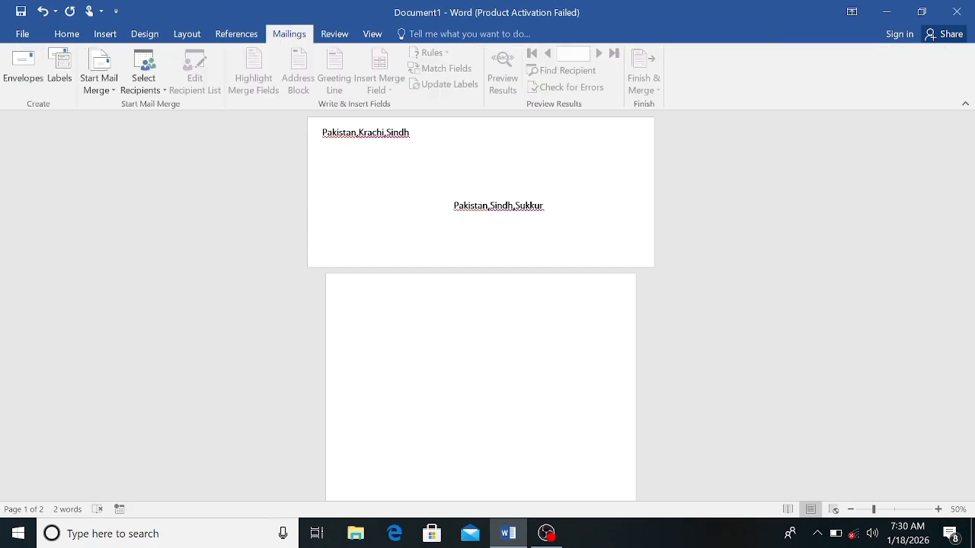
pyautogui.click(15, 92)
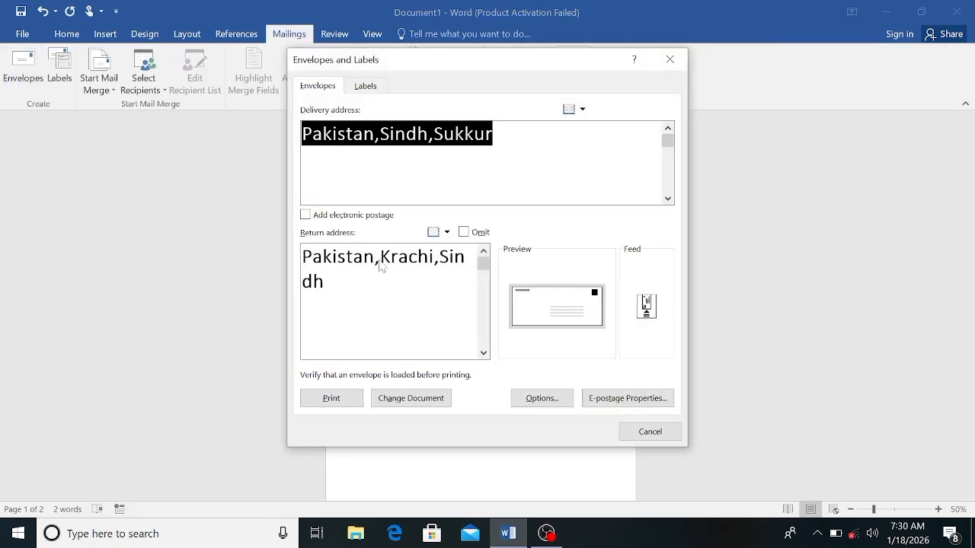
pyautogui.click(388, 284)
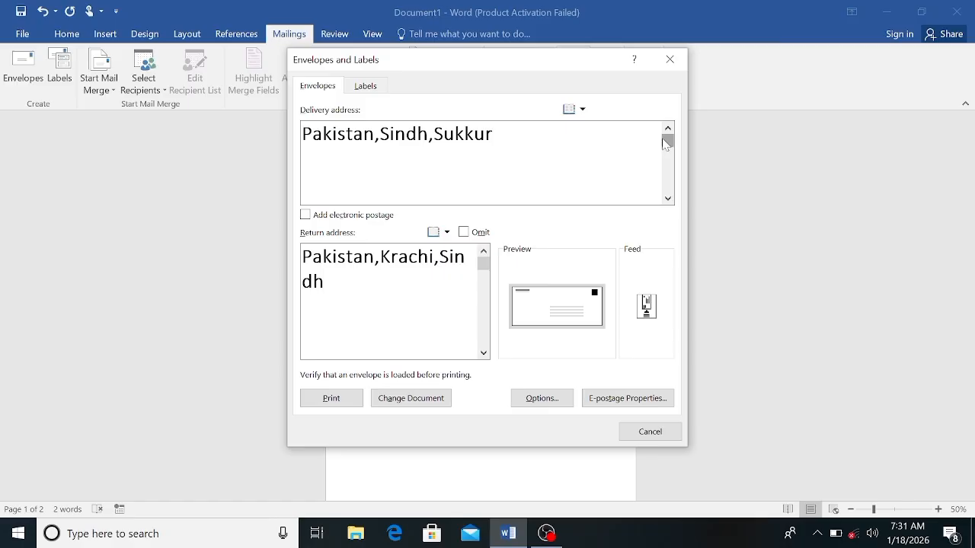
pyautogui.click(671, 59)
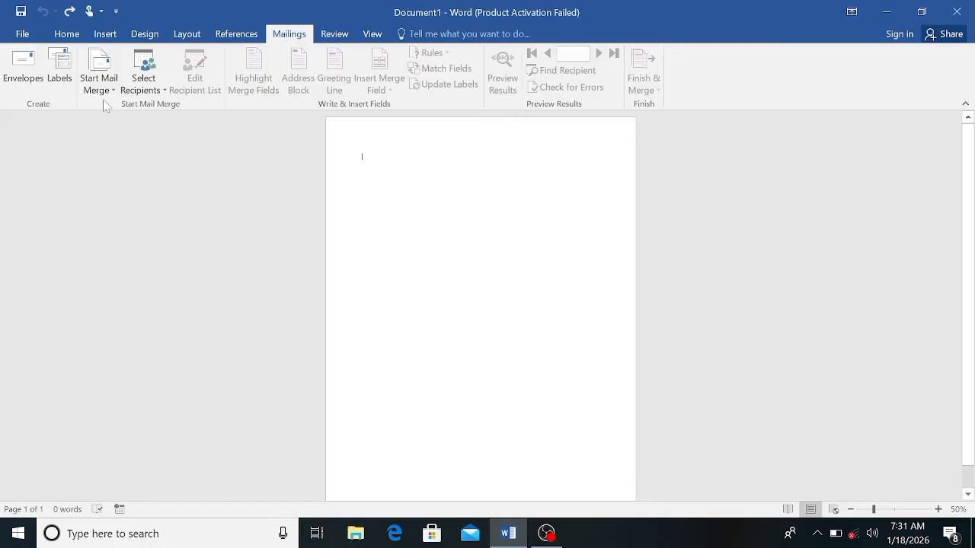
# Step: Start creating mailing labels and choose the Microsoft 1/2 Letter postcard as the label product
pyautogui.click(66, 88)
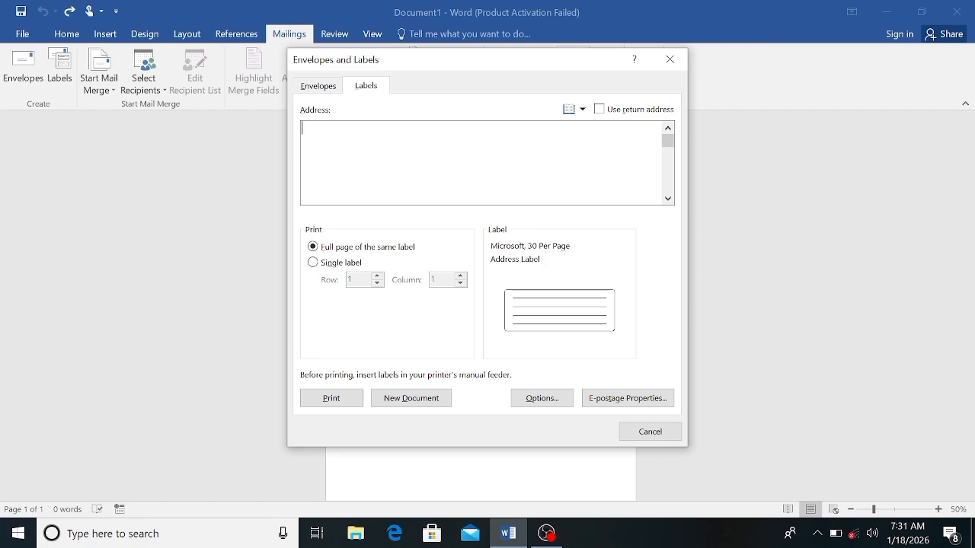
pyautogui.click(534, 399)
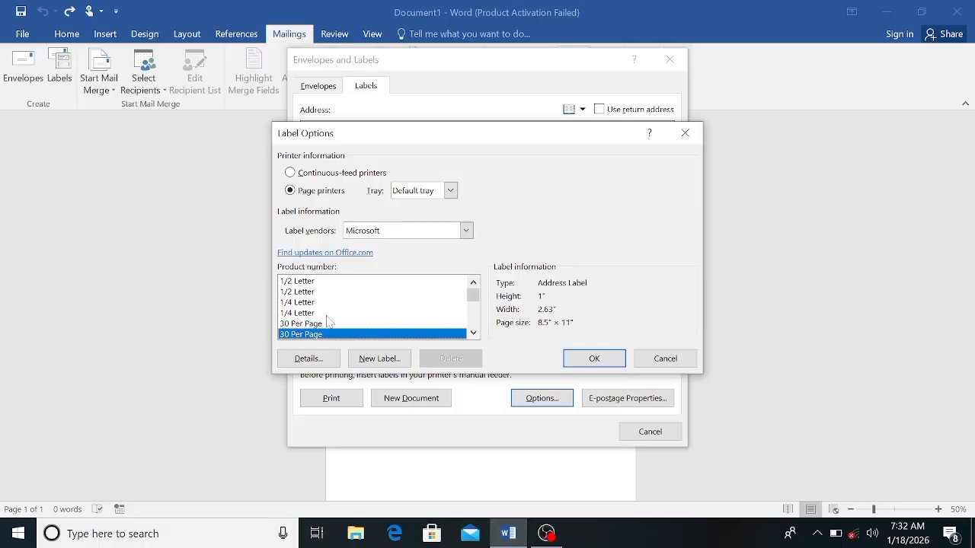
pyautogui.click(297, 283)
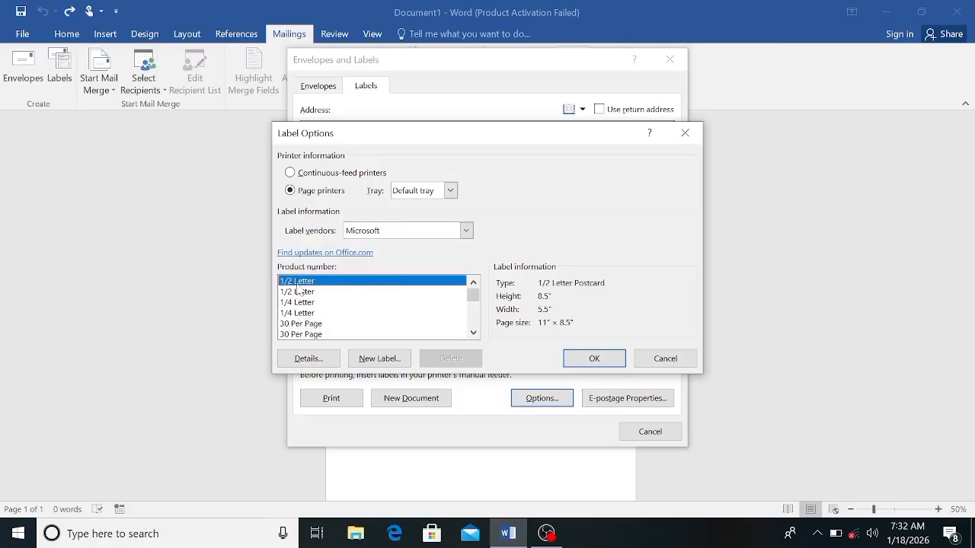
pyautogui.click(594, 359)
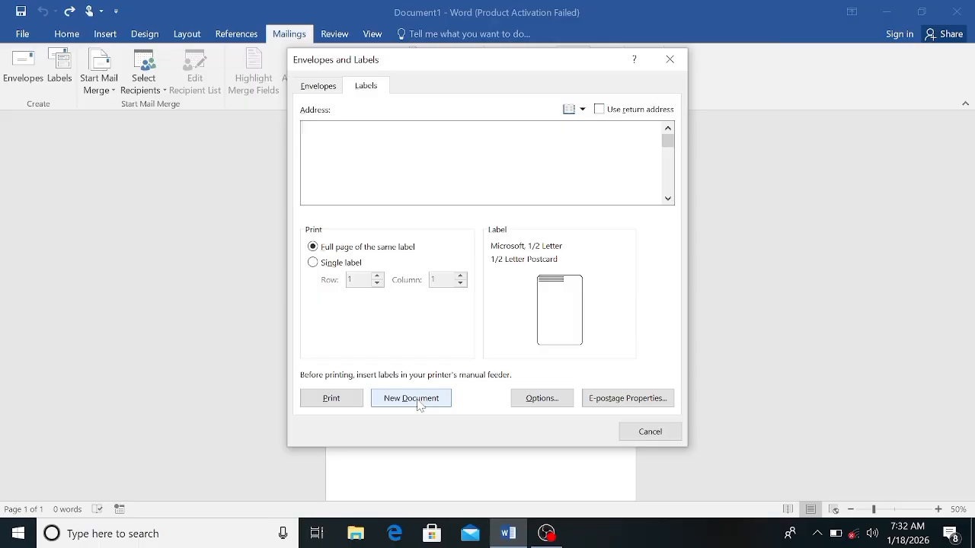
# Step: Change the label product to the Microsoft 30 Per Page address label, 1" high and 2.63" wide
pyautogui.click(544, 397)
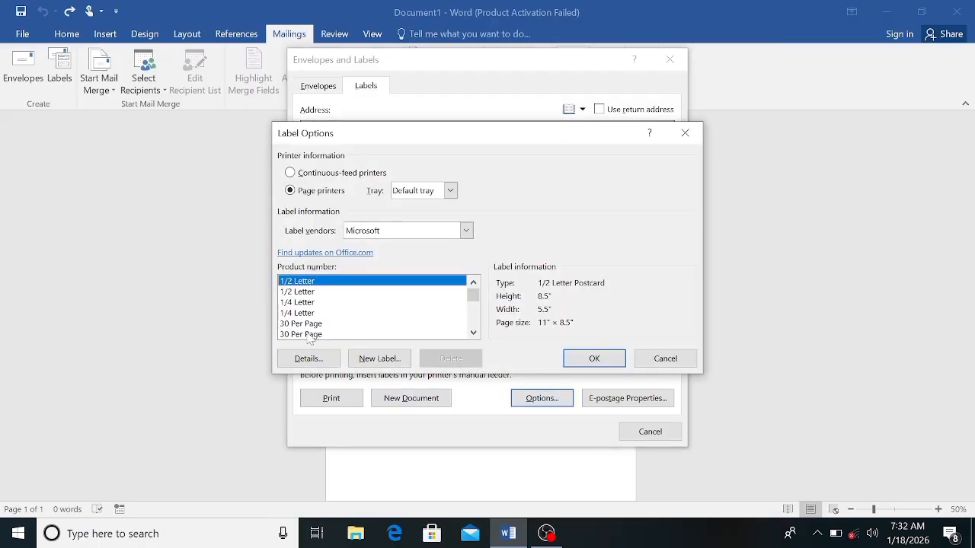
pyautogui.click(308, 336)
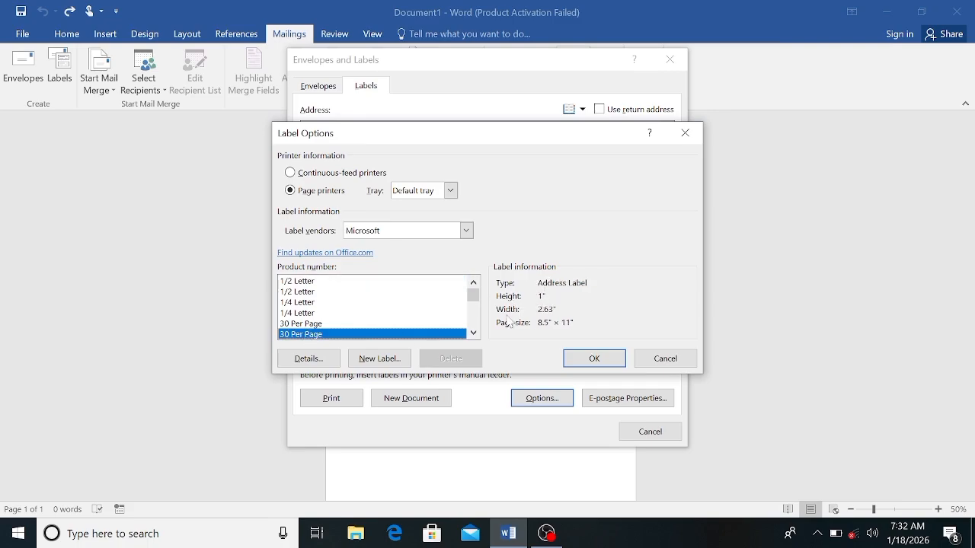
pyautogui.click(583, 360)
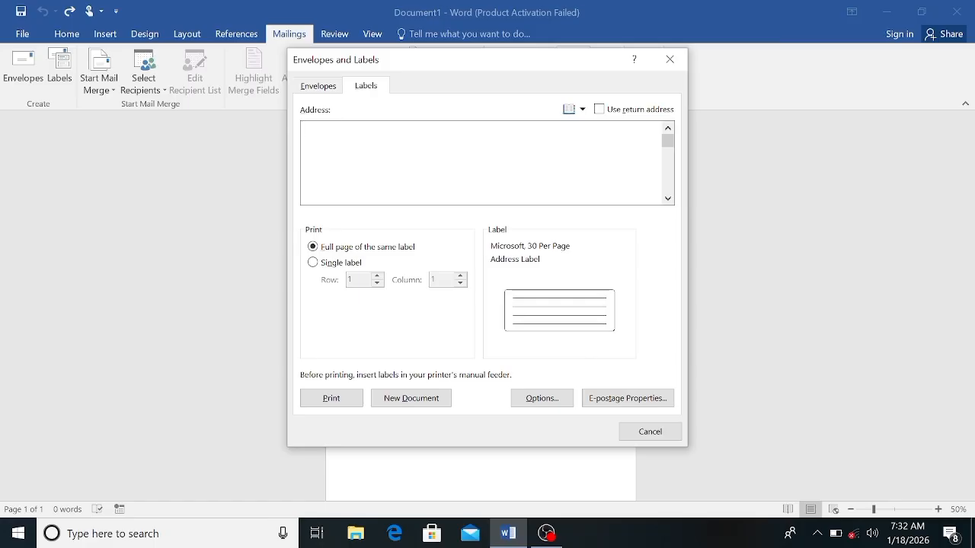
# Step: Enter Name, Roll no and Caste on separate lines as the label text
pyautogui.write('name')
pyautogui.press('BackSpace')
pyautogui.press('BackSpace')
pyautogui.press('BackSpace')
pyautogui.press('BackSpace')
pyautogui.write('N')
pyautogui.write('ame ')
pyautogui.write('R')
pyautogui.write('oill')
pyautogui.press('BackSpace')
pyautogui.press('BackSpace')
pyautogui.press('BackSpace')
pyautogui.write('l')
pyautogui.write('l no ')
pyautogui.write('Ca')
pyautogui.write('ste ')
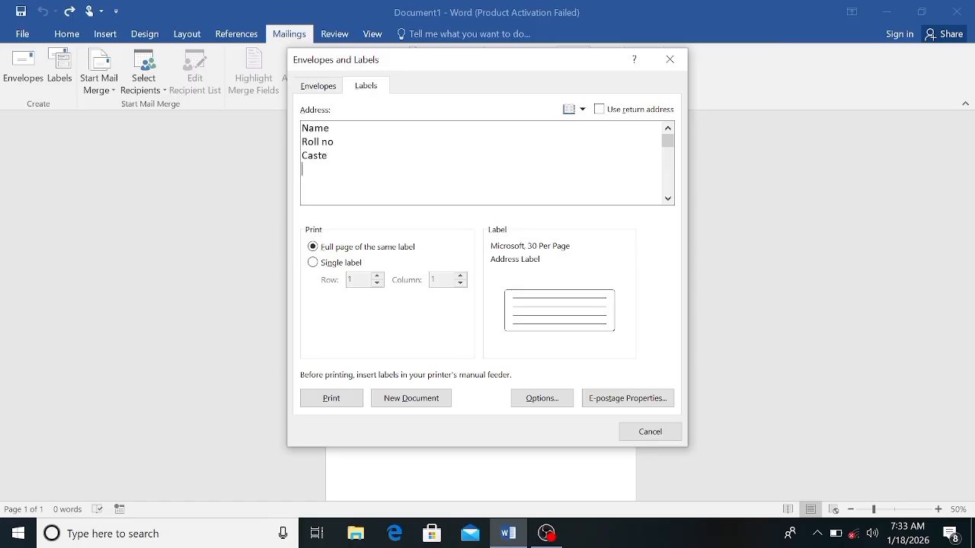
pyautogui.write('Phone Address E')
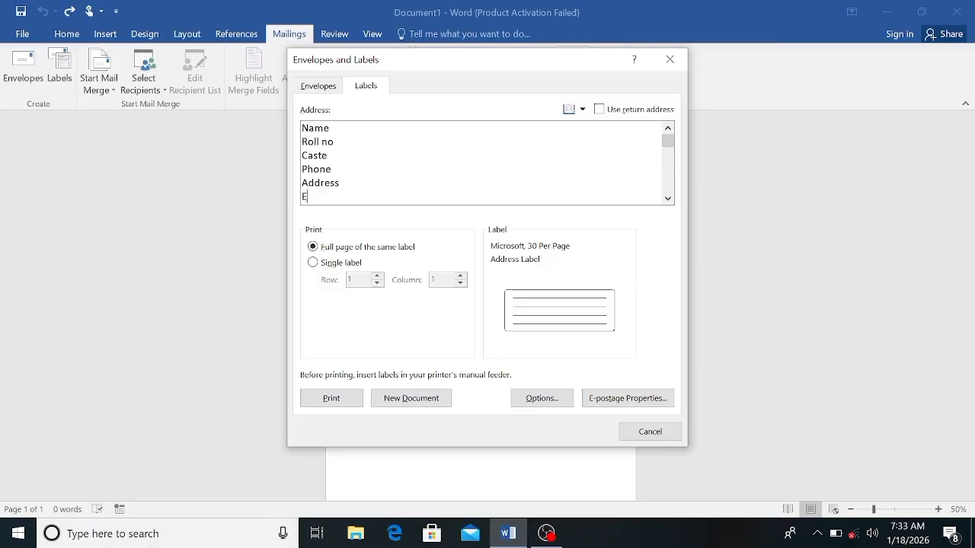
pyautogui.write('mail')
# Step: Add the lines Phone, Address and Email to the label text and generate a full page of labels in a new document
pyautogui.click(411, 399)
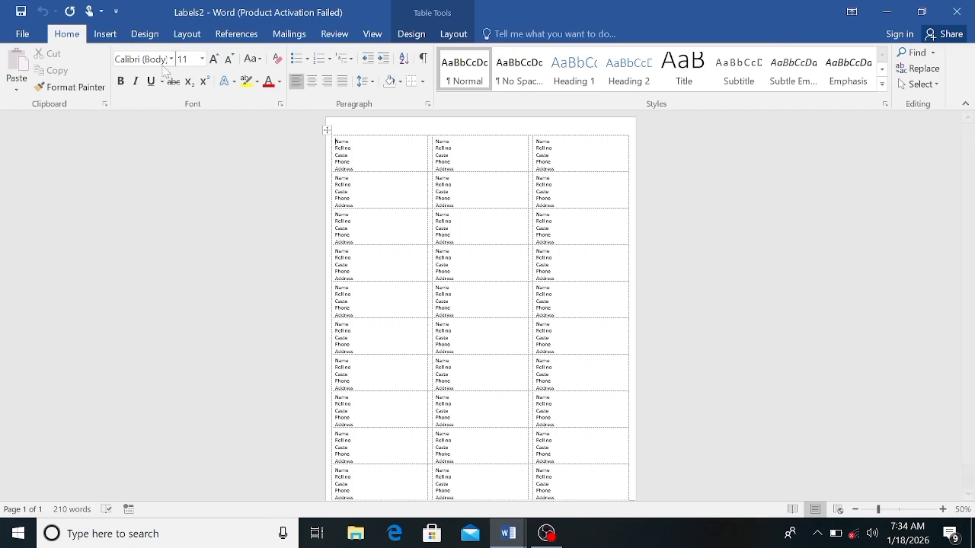
# Step: Insert the picture "images" from the Desktop into the first label
pyautogui.click(105, 34)
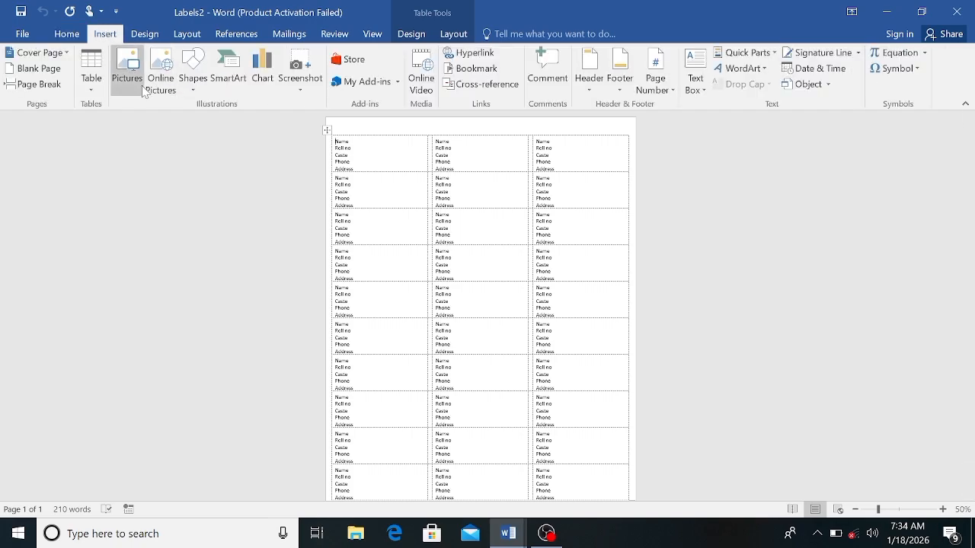
pyautogui.click(135, 85)
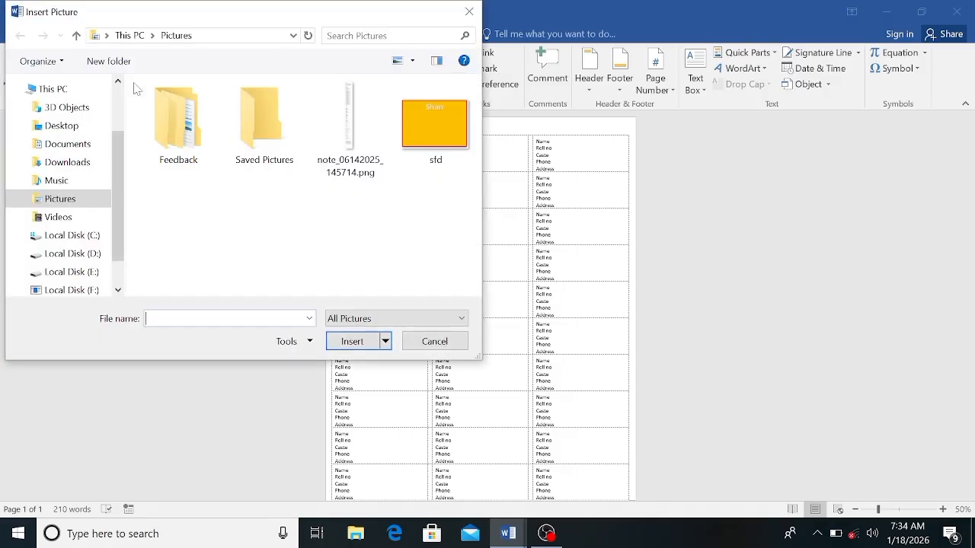
pyautogui.click(66, 130)
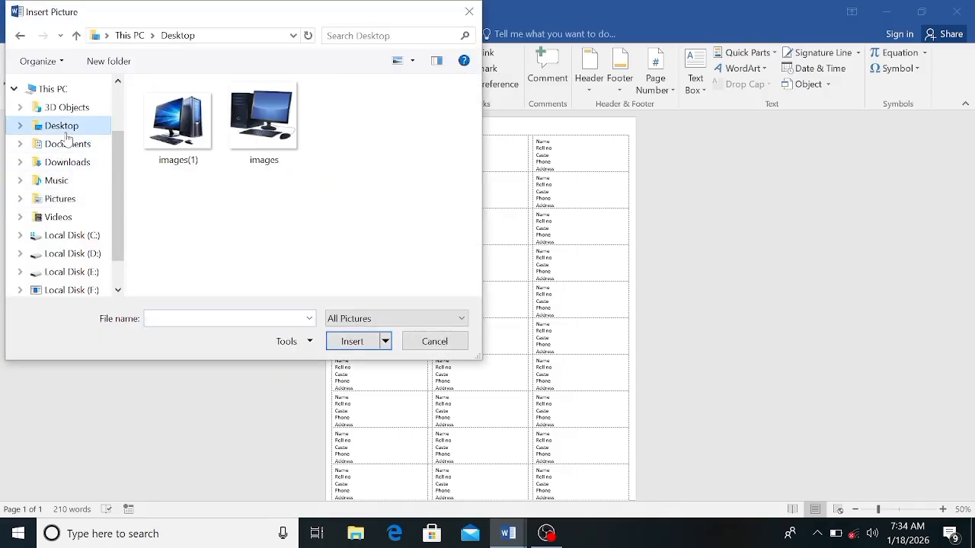
pyautogui.click(238, 133)
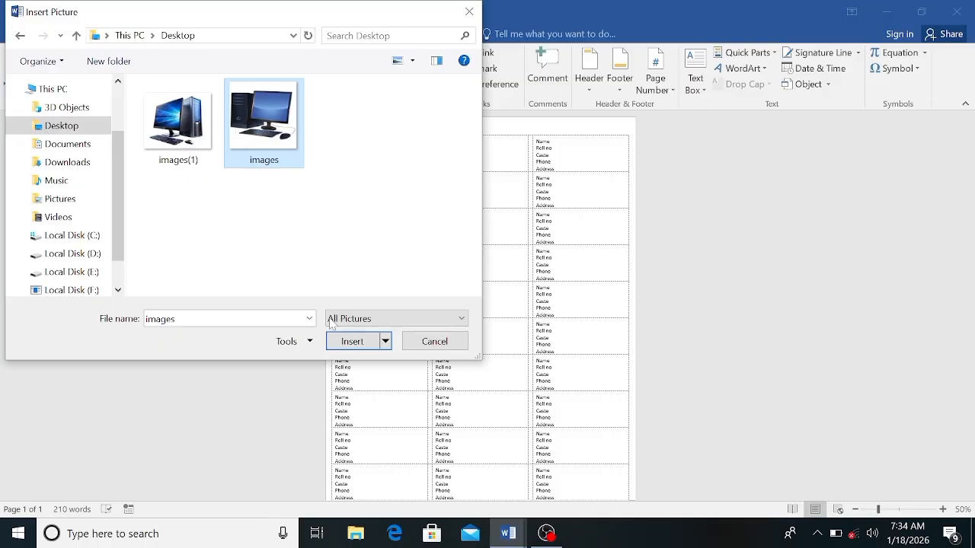
pyautogui.click(346, 342)
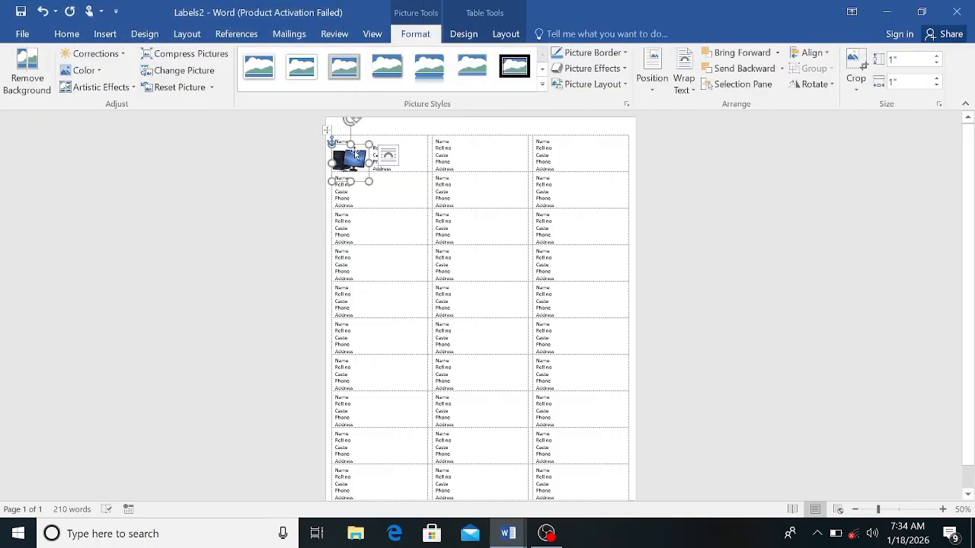
# Step: Move the picture to the right side of the first label, wrap it in front of text and shrink it to 0.76" by 0.76"
pyautogui.moveTo(353, 152); pyautogui.dragTo(411, 145)
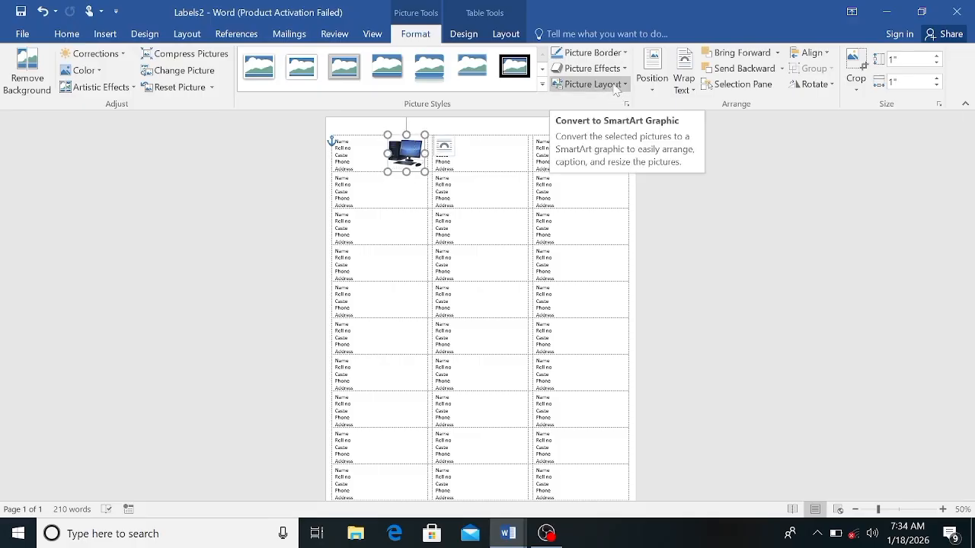
pyautogui.click(688, 89)
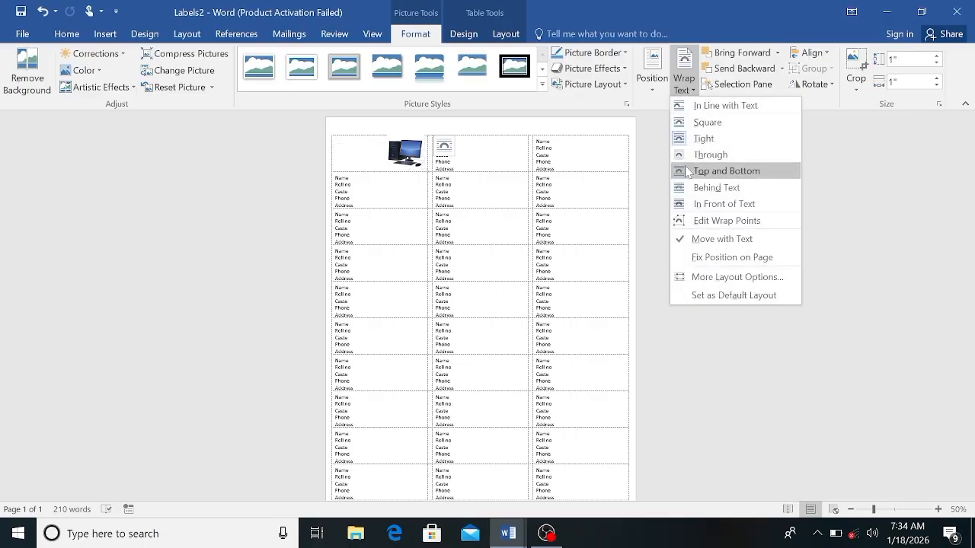
pyautogui.click(696, 203)
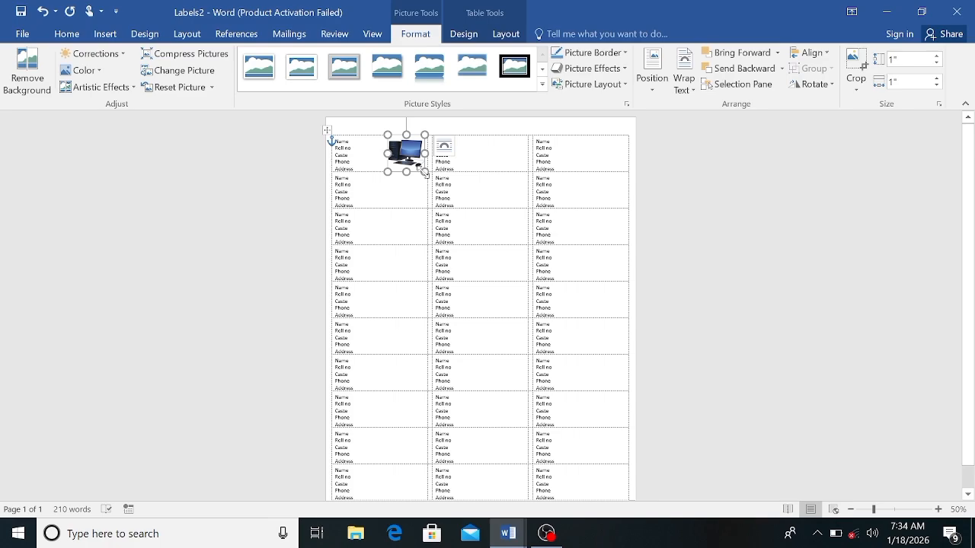
pyautogui.moveTo(424, 172); pyautogui.dragTo(414, 152)
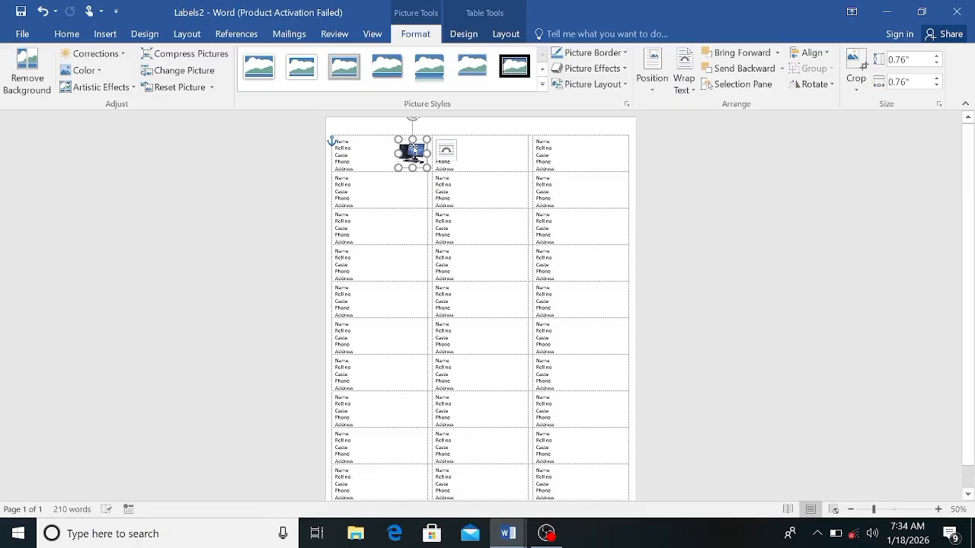
pyautogui.click(404, 183)
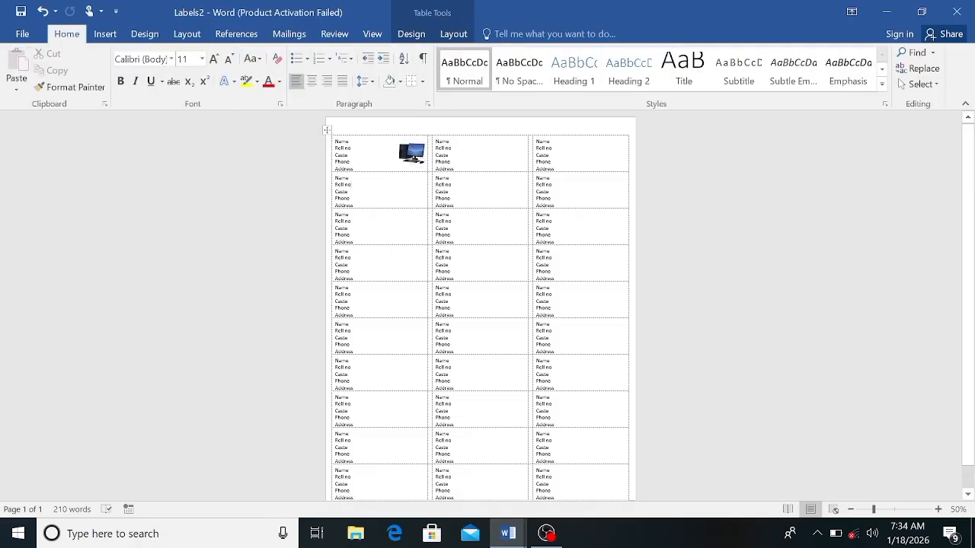
# Step: Check the print preview of the label page and return to the document
pyautogui.click(22, 33)
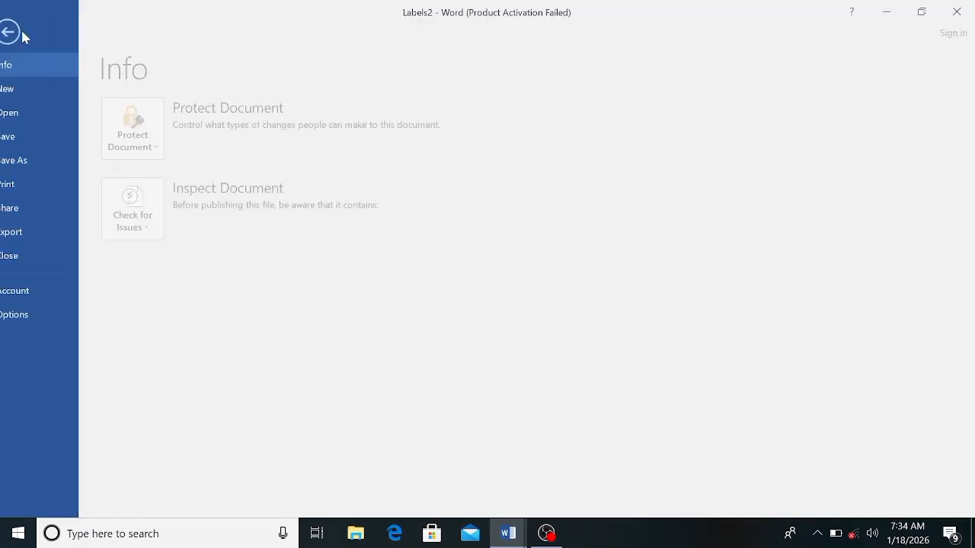
pyautogui.click(40, 187)
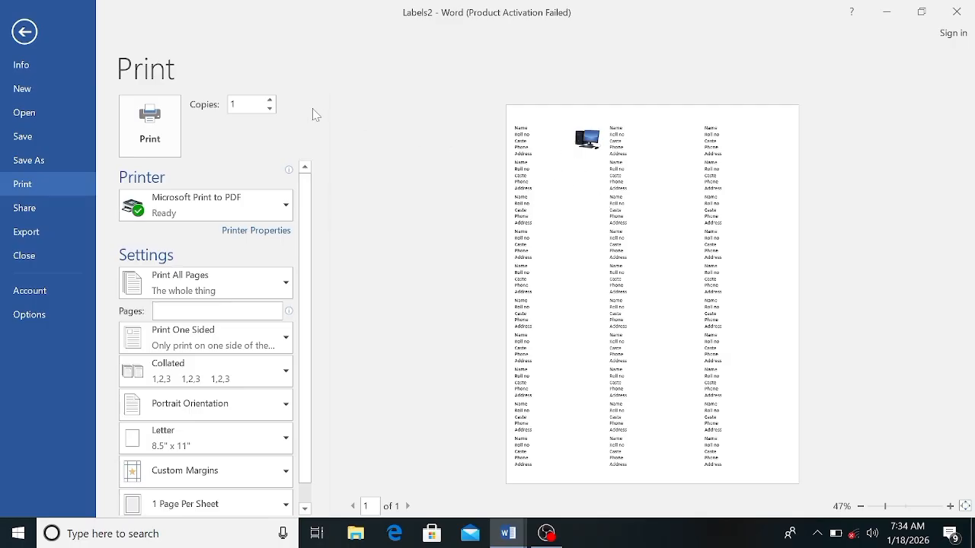
pyautogui.click(28, 32)
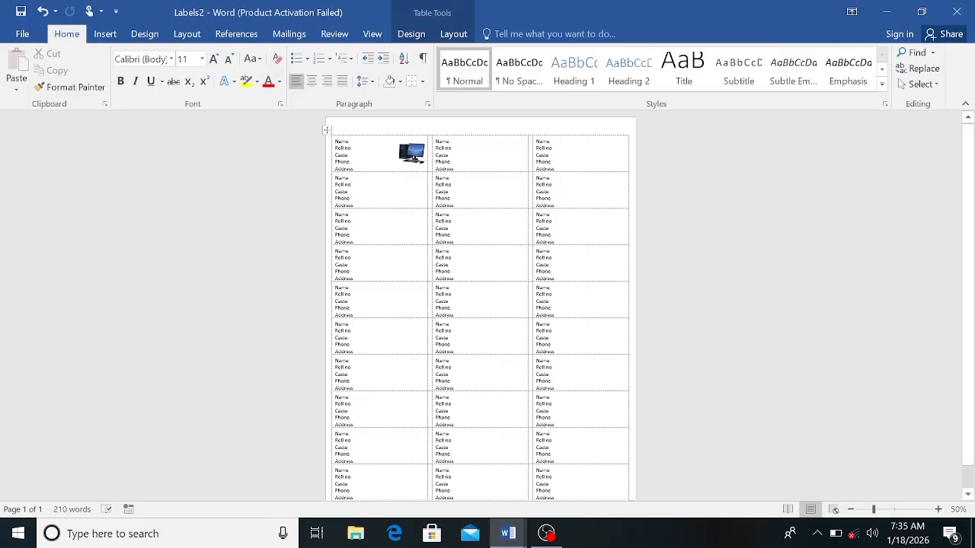
# Step: Clear all label text and the picture, and delete the whole label table to leave a blank page
pyautogui.hotkey('ctrl', 'a')
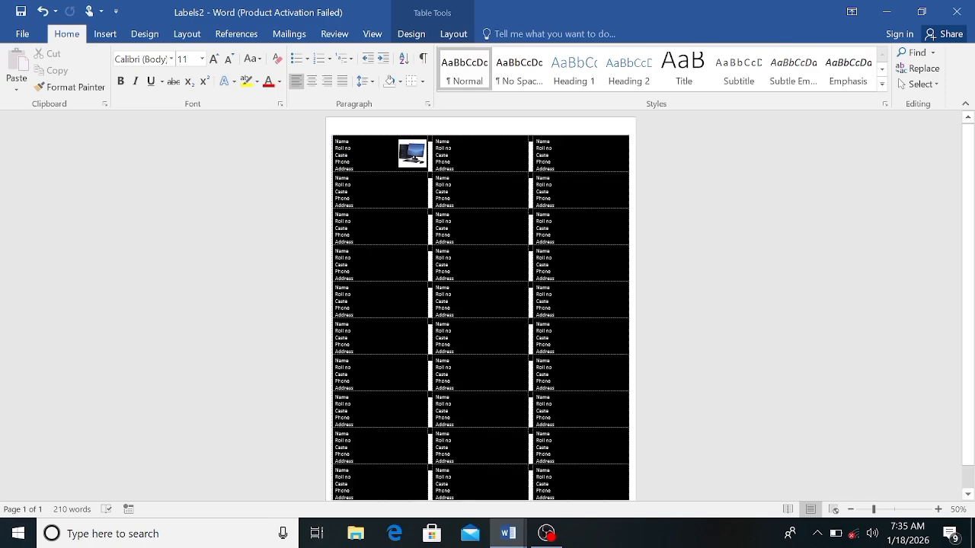
pyautogui.moveTo(615, 491); pyautogui.dragTo(615, 494)
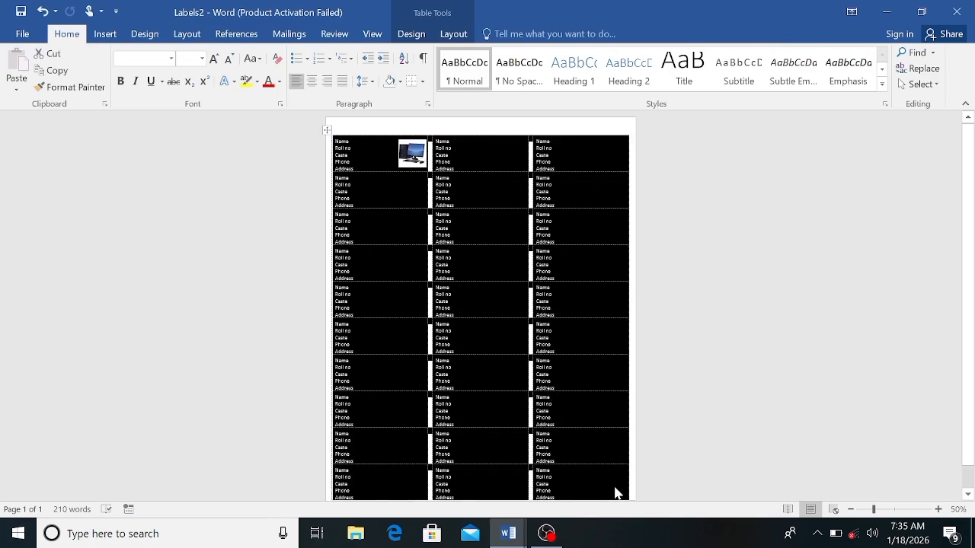
pyautogui.press('Delete')
pyautogui.click(327, 130)
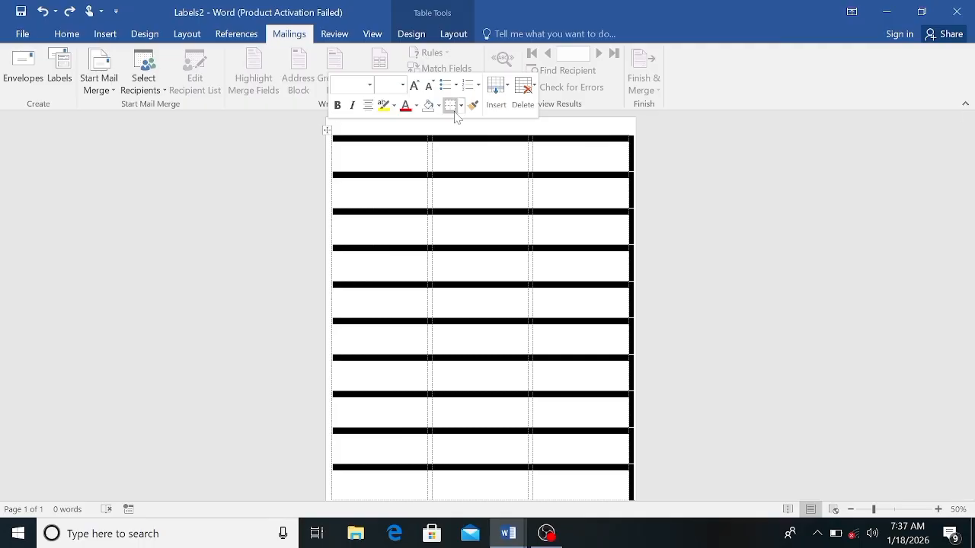
pyautogui.click(524, 96)
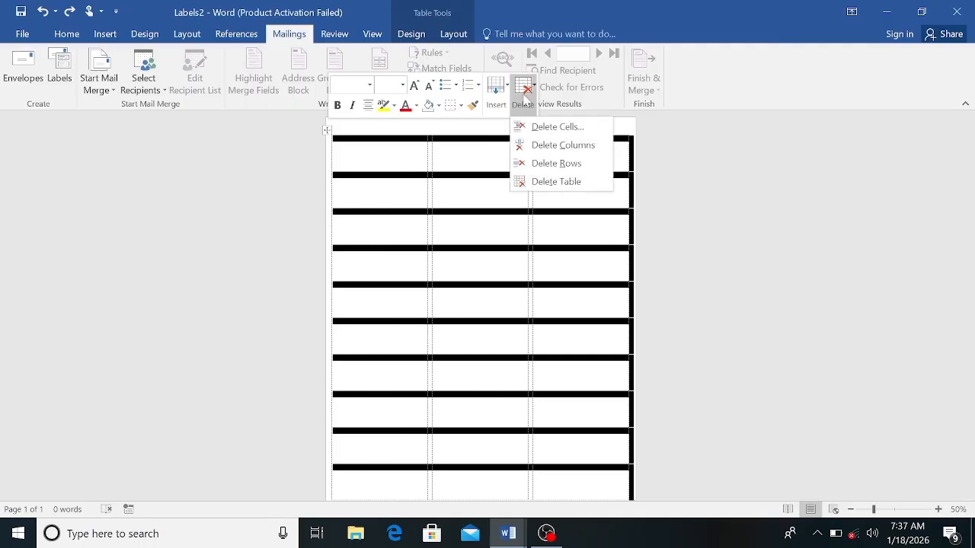
pyautogui.click(545, 181)
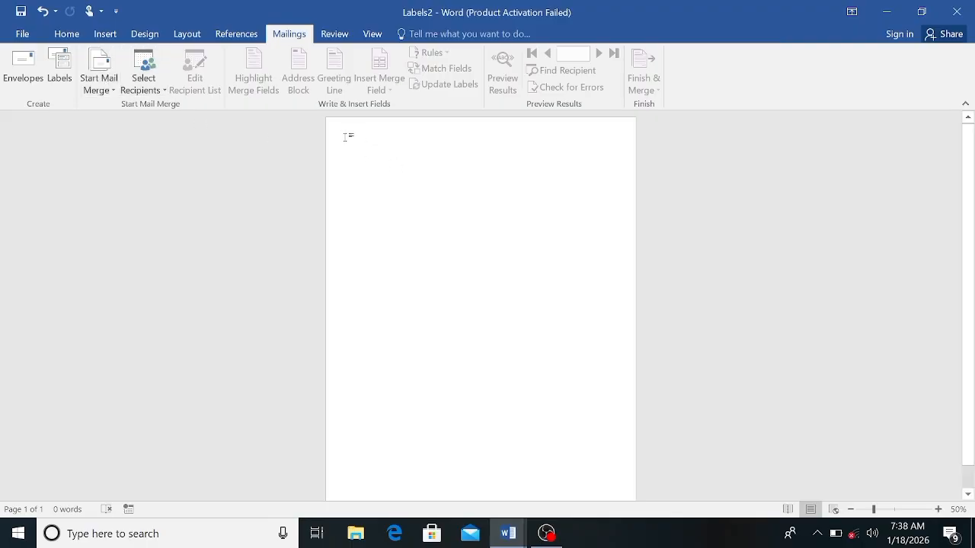
# Step: Set the font size to 18 and generate sample paragraphs with =rand()
pyautogui.click(67, 35)
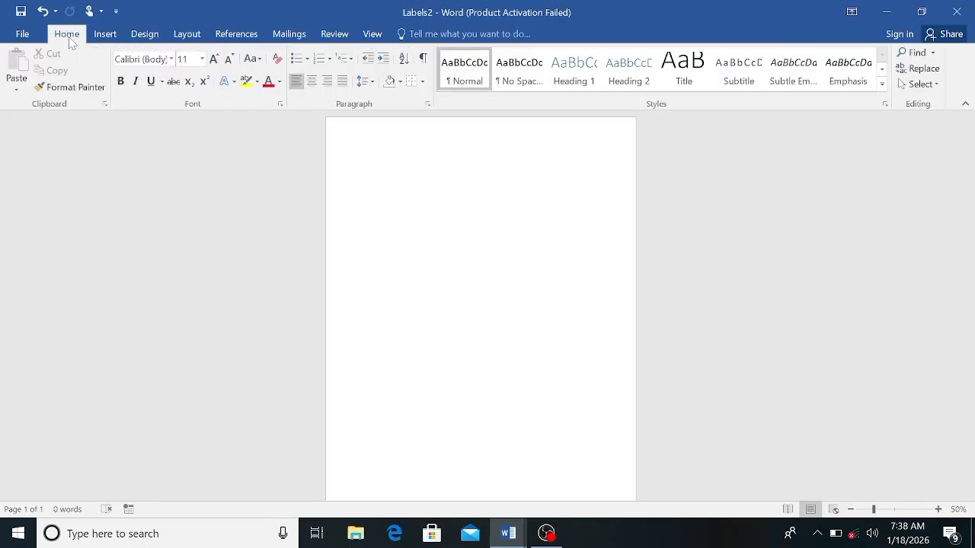
pyautogui.click(214, 59)
pyautogui.click(214, 60)
pyautogui.click(214, 59)
pyautogui.click(214, 59)
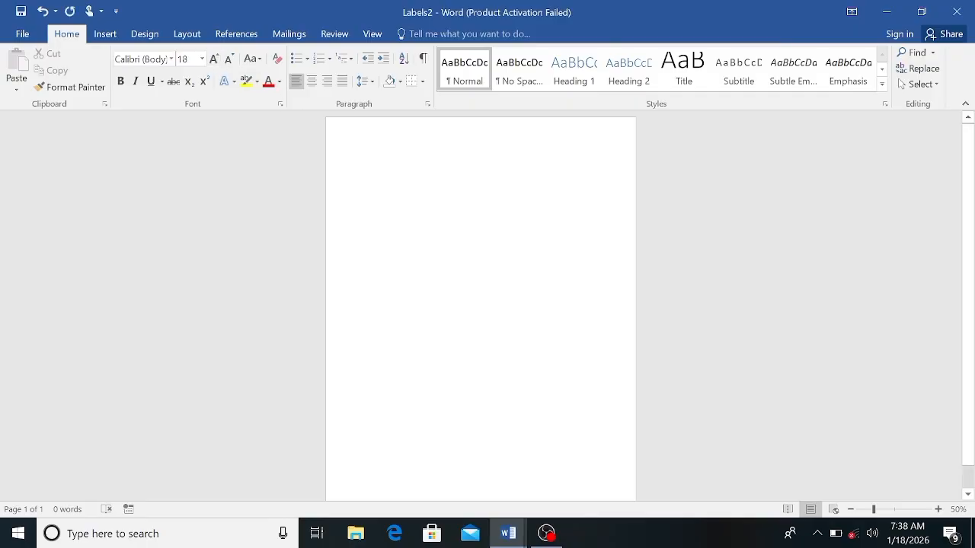
pyautogui.hotkey('ctrl', 'shift', '8')
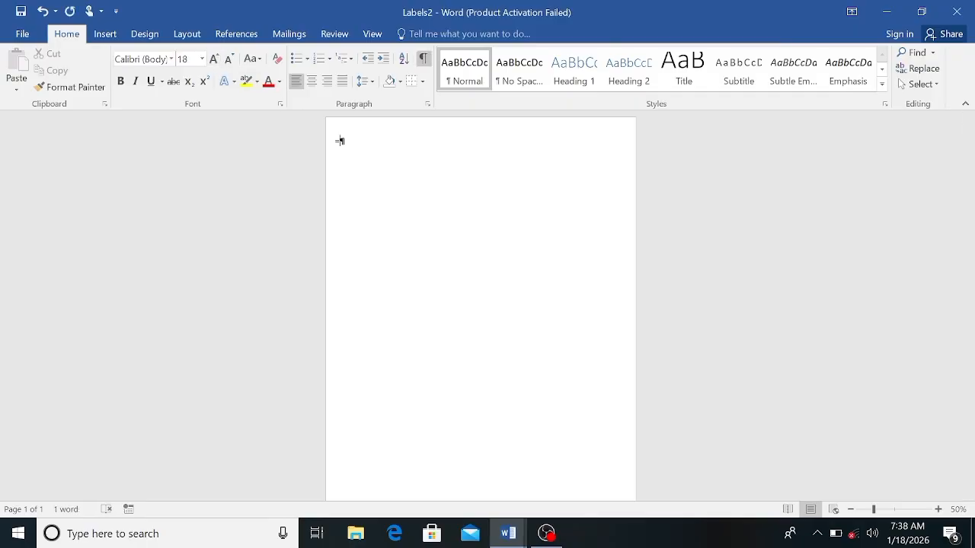
pyautogui.write('rand')
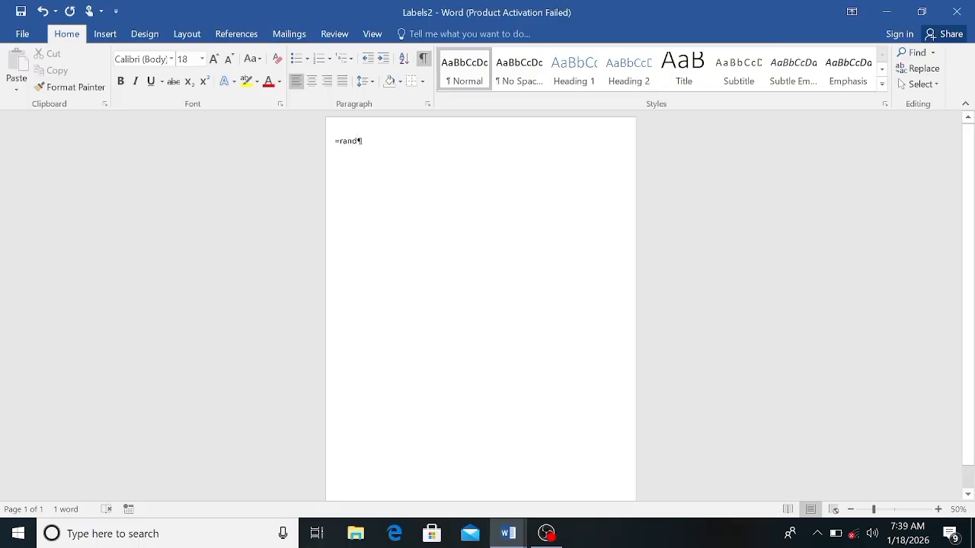
pyautogui.click(423, 64)
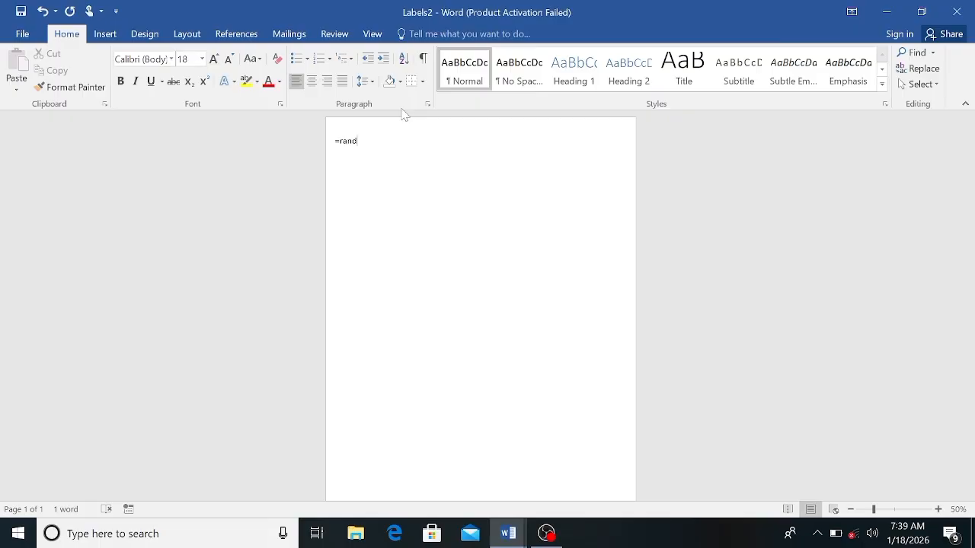
pyautogui.write('()')
pyautogui.press('Return')
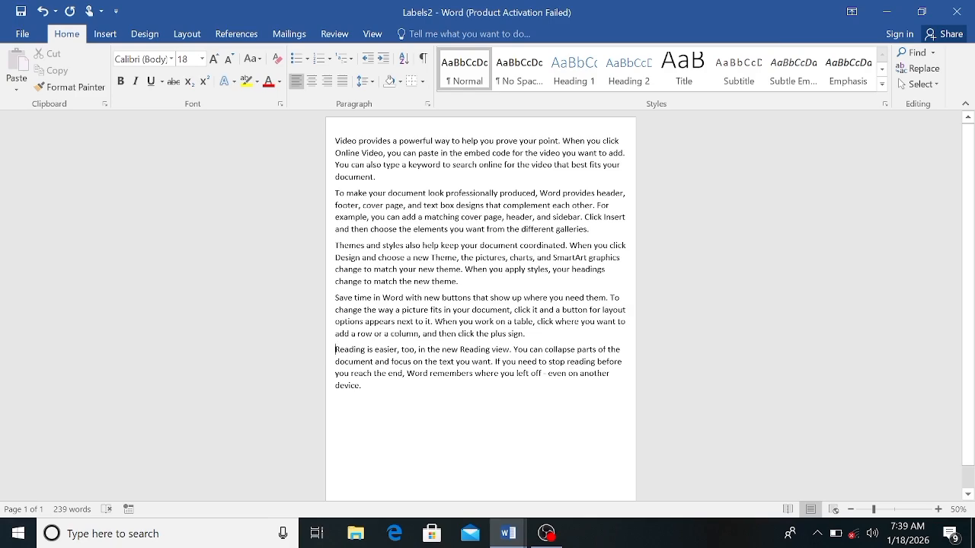
# Step: Delete the last sample paragraph, beginning "Reading is easier", and insert several blank lines above the first paragraph
pyautogui.moveTo(335, 348); pyautogui.dragTo(450, 395)
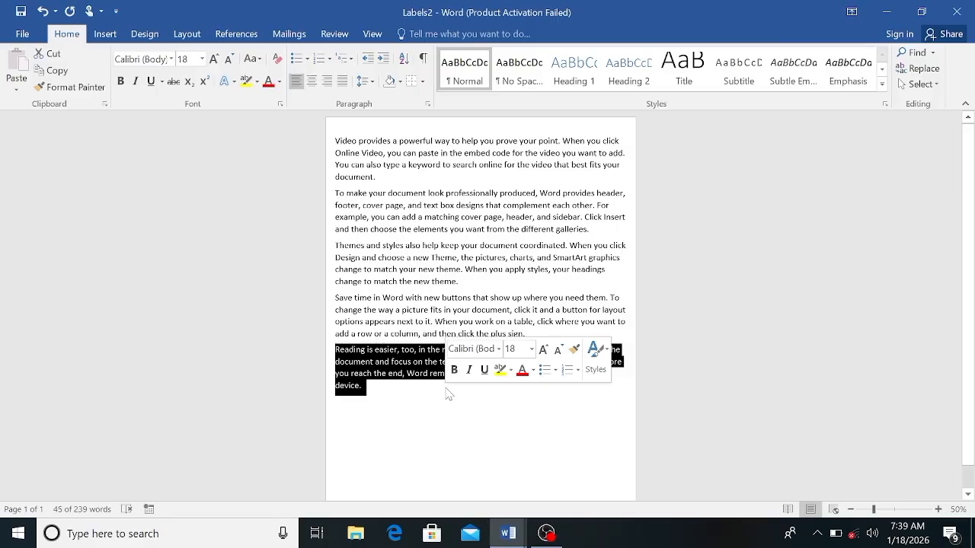
pyautogui.press('Delete')
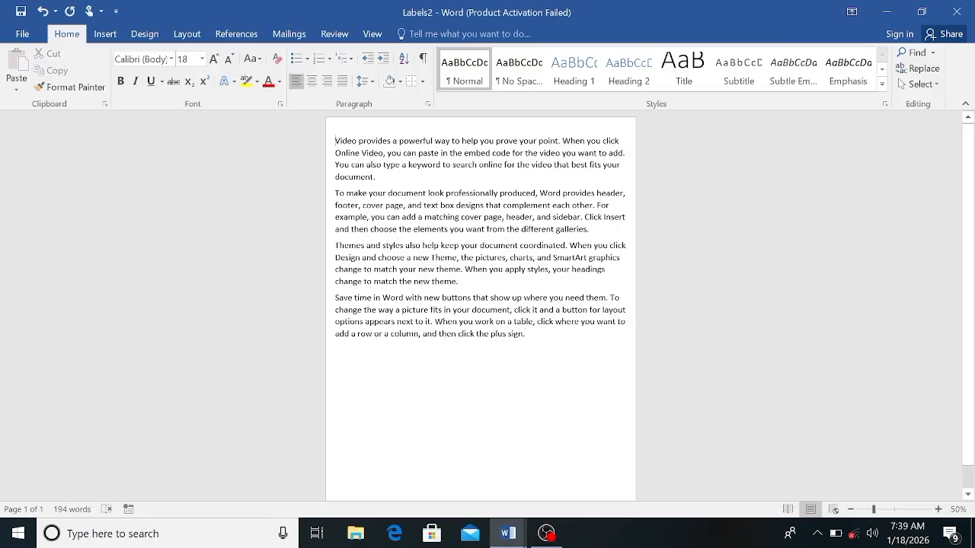
pyautogui.press('Return')
pyautogui.press('Return')
pyautogui.press('Return')
pyautogui.press('Return')
pyautogui.press('Return')
pyautogui.press('Return')
pyautogui.press('Return')
pyautogui.press('Return')
pyautogui.press('Return')
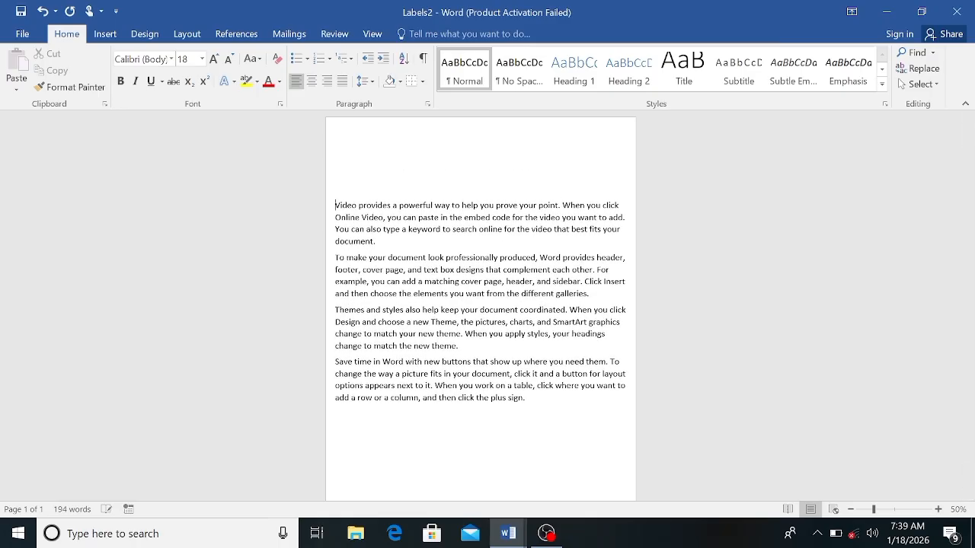
pyautogui.press('Return')
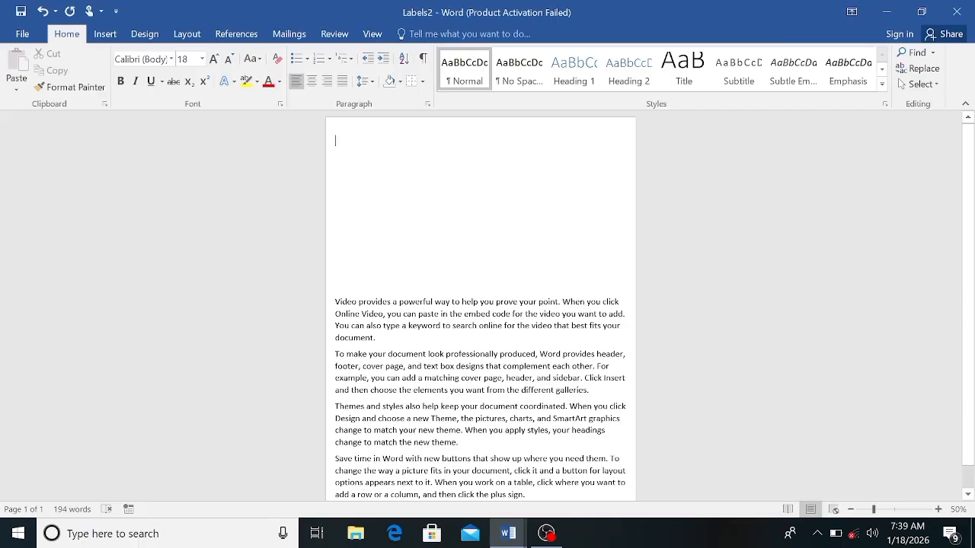
# Step: Enter "To," on the first line of the letter and start a new line below it
pyautogui.write('Toi')
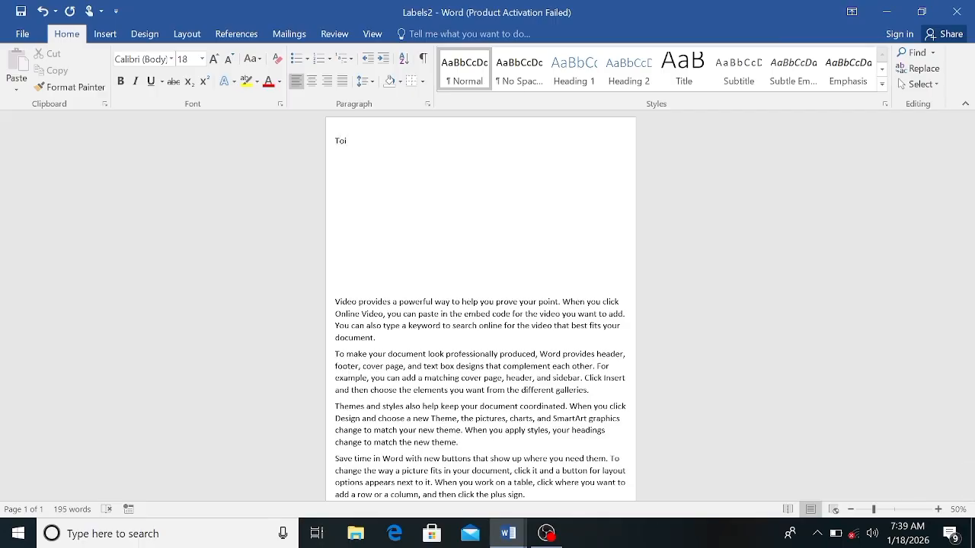
pyautogui.write(',')
pyautogui.press('Return')
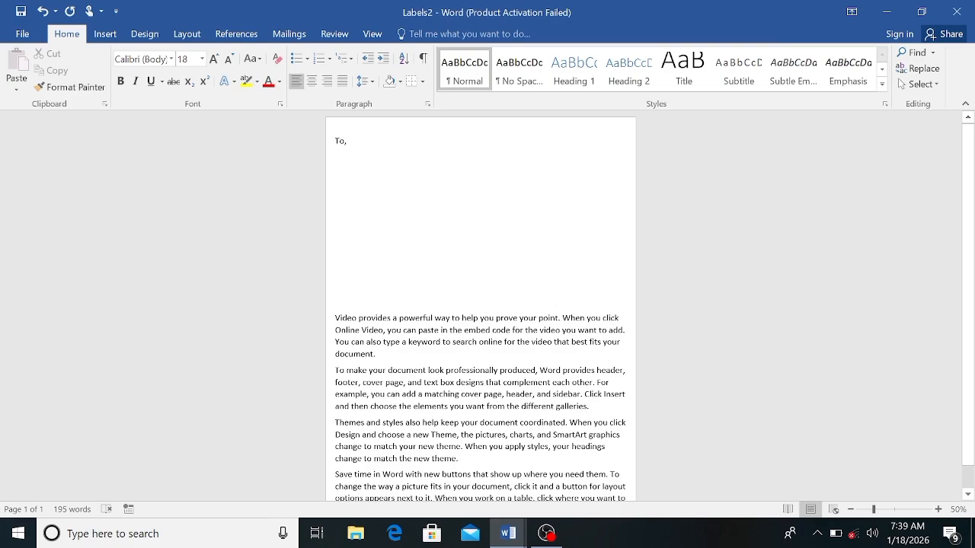
# Step: Set up a Letters mail merge and start a new typed recipient list
pyautogui.click(290, 34)
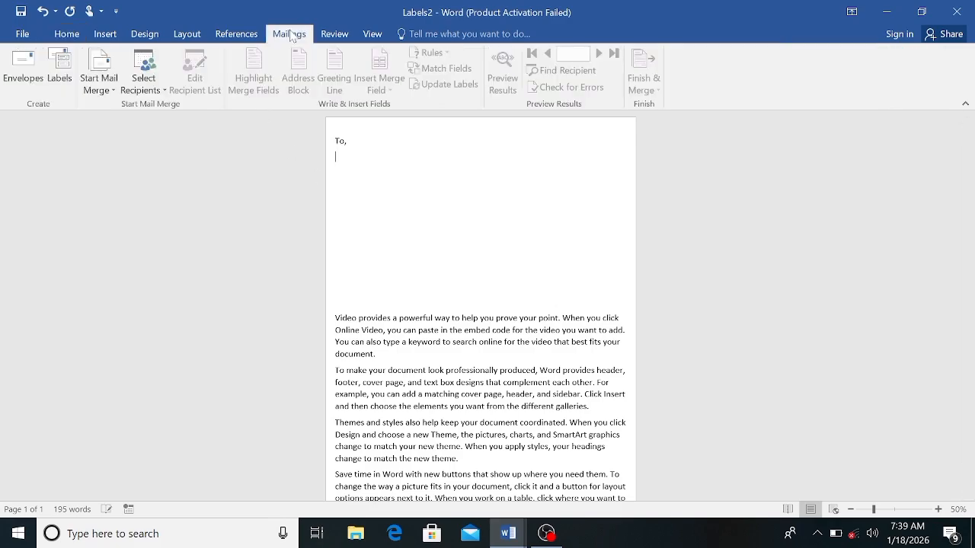
pyautogui.click(111, 91)
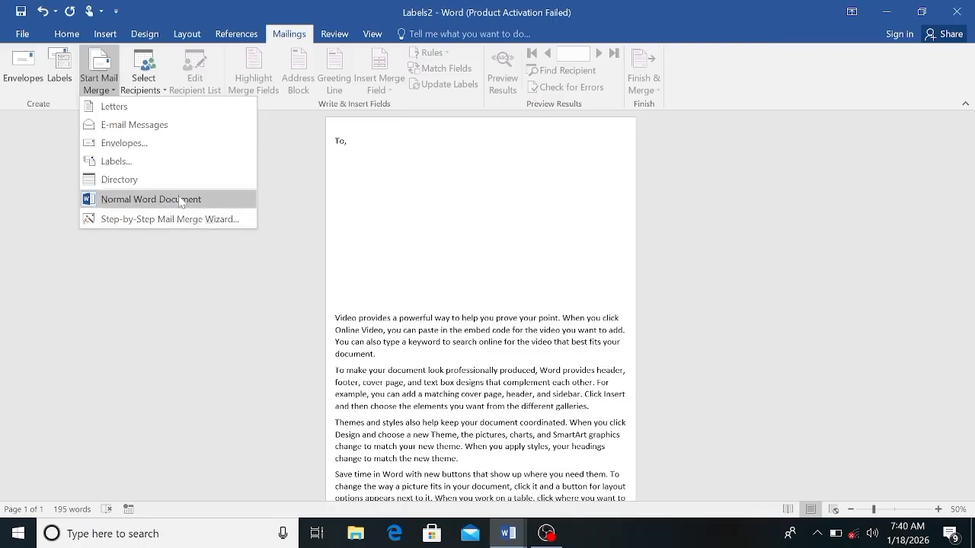
pyautogui.click(130, 110)
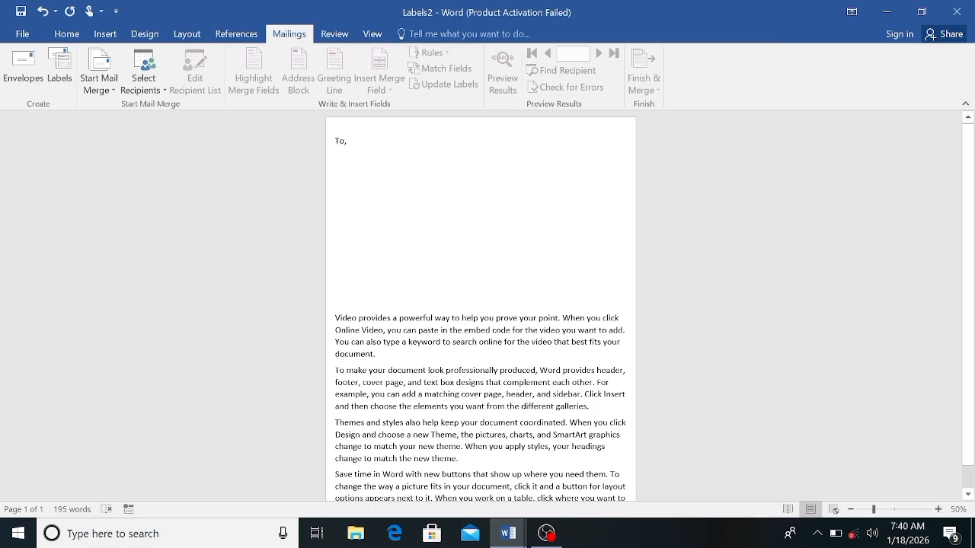
pyautogui.click(162, 92)
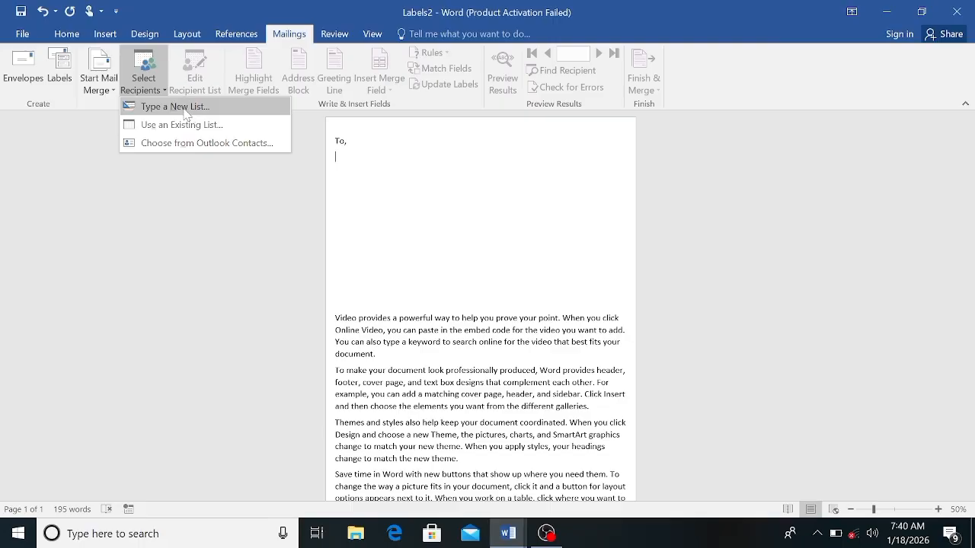
pyautogui.click(185, 110)
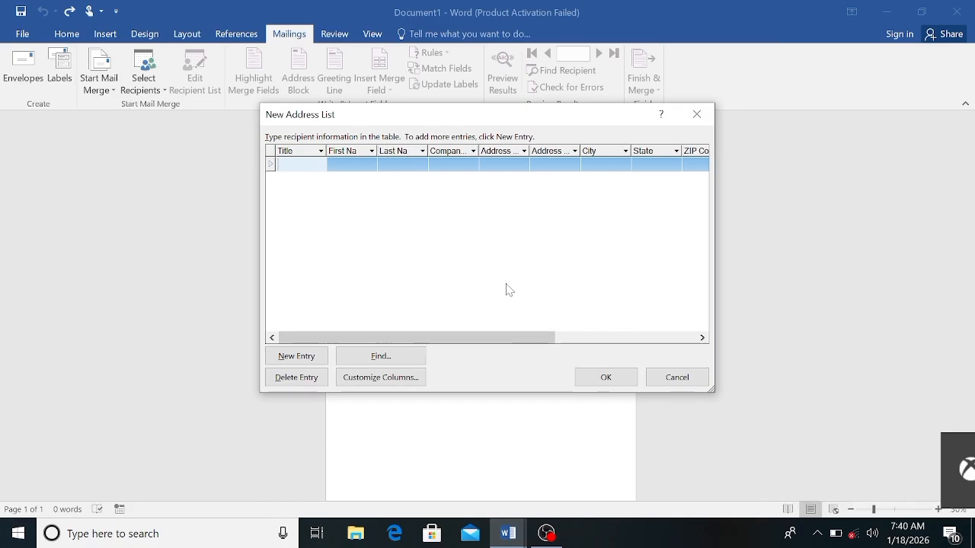
# Step: Customize the address list columns by renaming the First Name field to Name
pyautogui.click(367, 378)
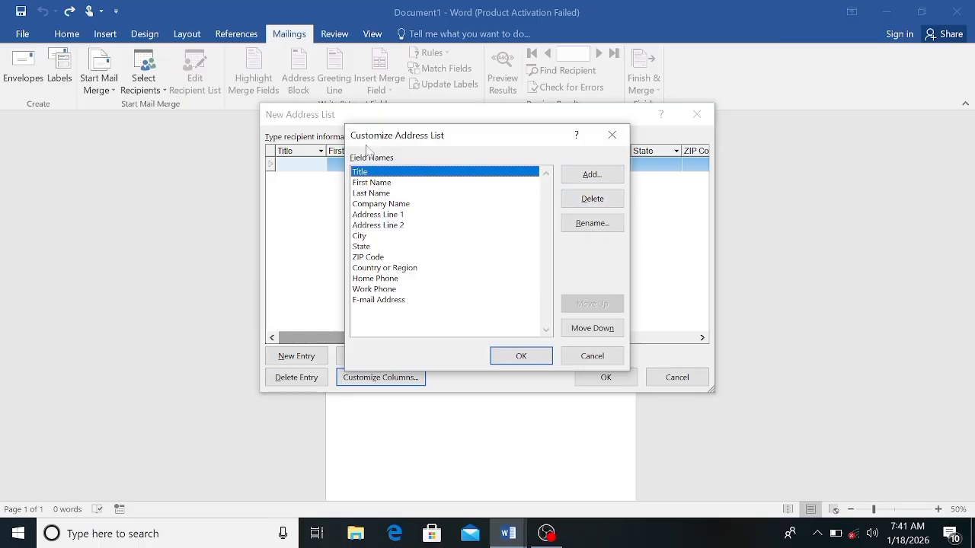
pyautogui.click(373, 186)
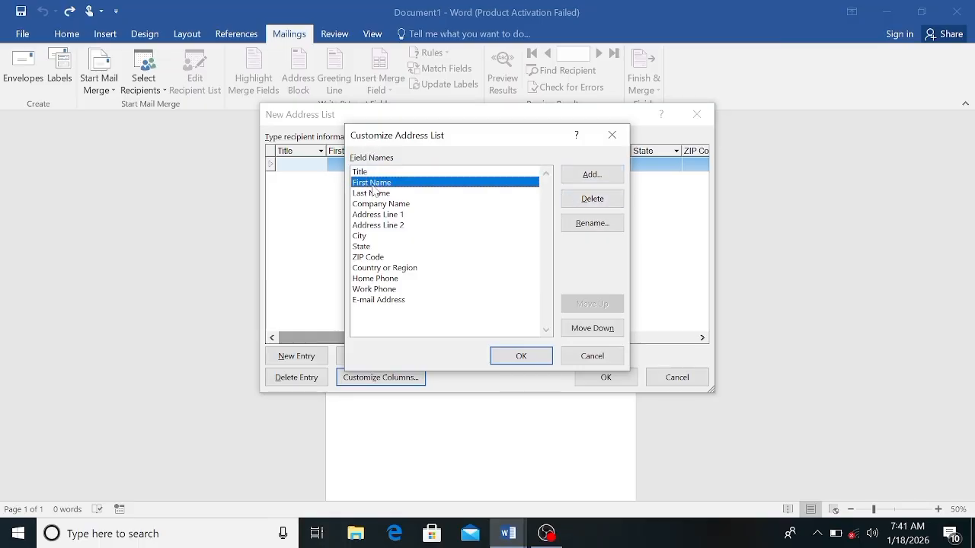
pyautogui.click(591, 224)
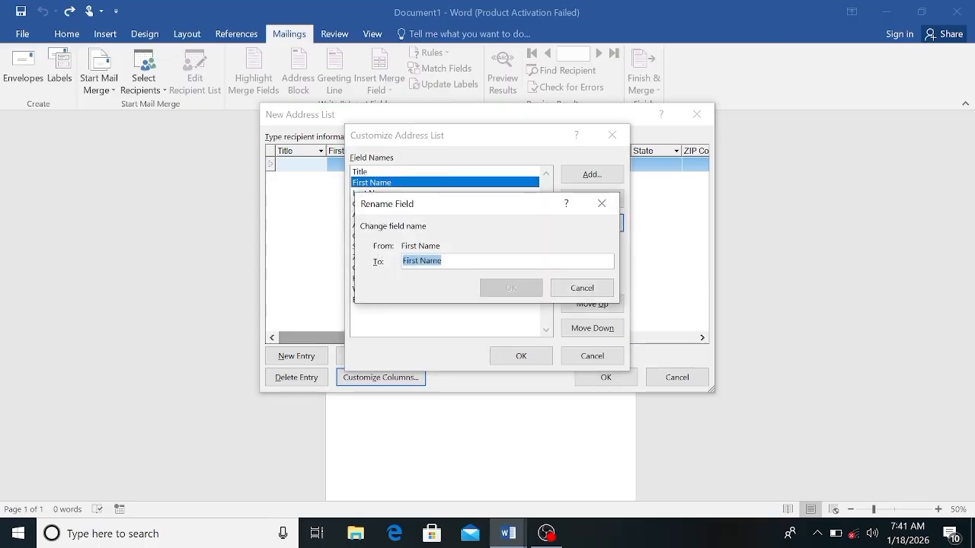
pyautogui.click(413, 261)
pyautogui.press('BackSpace')
pyautogui.press('BackSpace')
pyautogui.press('BackSpace')
pyautogui.press('BackSpace')
pyautogui.press('BackSpace')
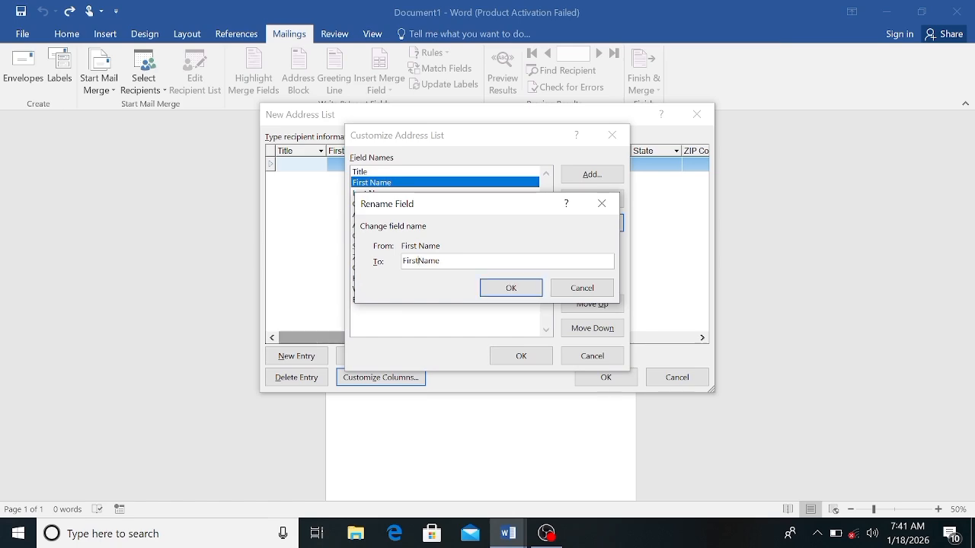
pyautogui.press('BackSpace')
pyautogui.click(501, 286)
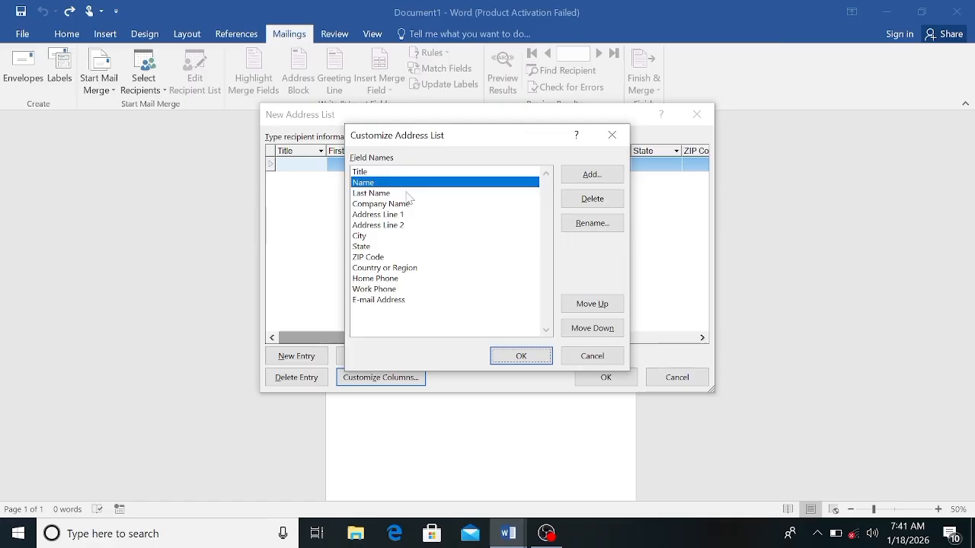
# Step: Delete the Last Name and Company Name fields from the address list columns
pyautogui.click(393, 195)
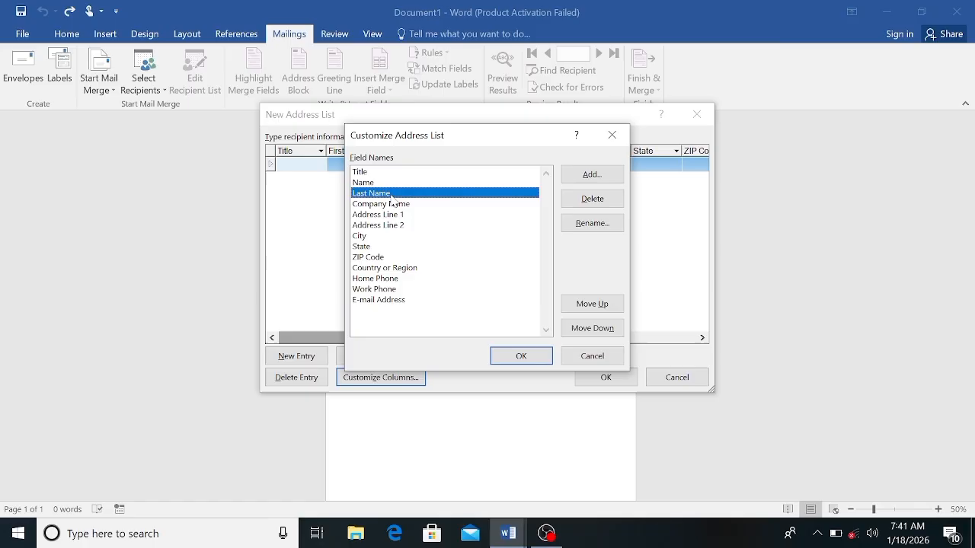
pyautogui.click(599, 199)
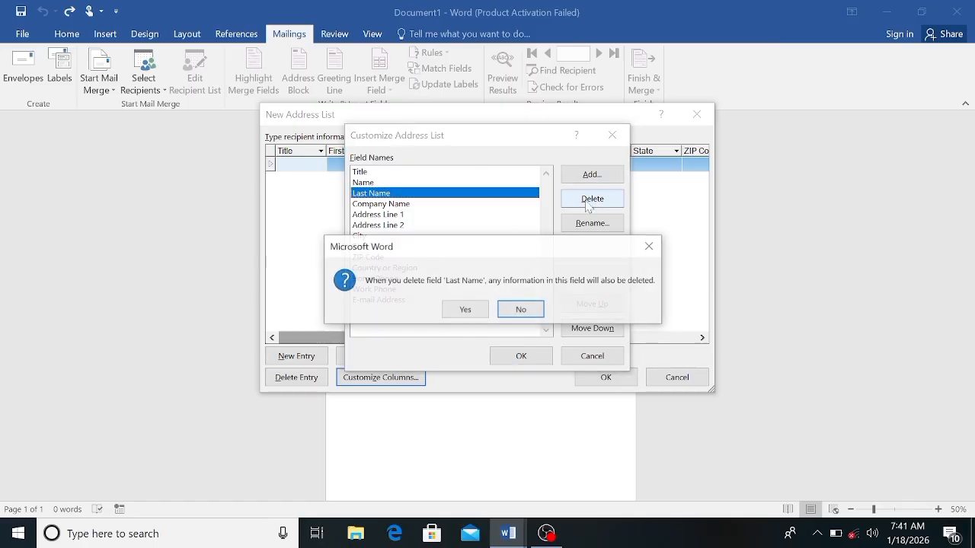
pyautogui.click(465, 311)
pyautogui.click(419, 195)
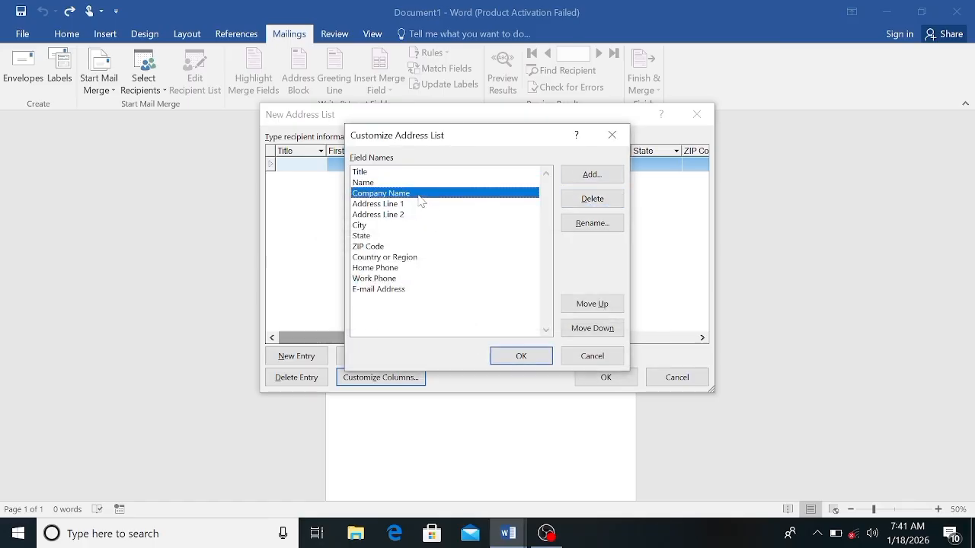
pyautogui.click(585, 200)
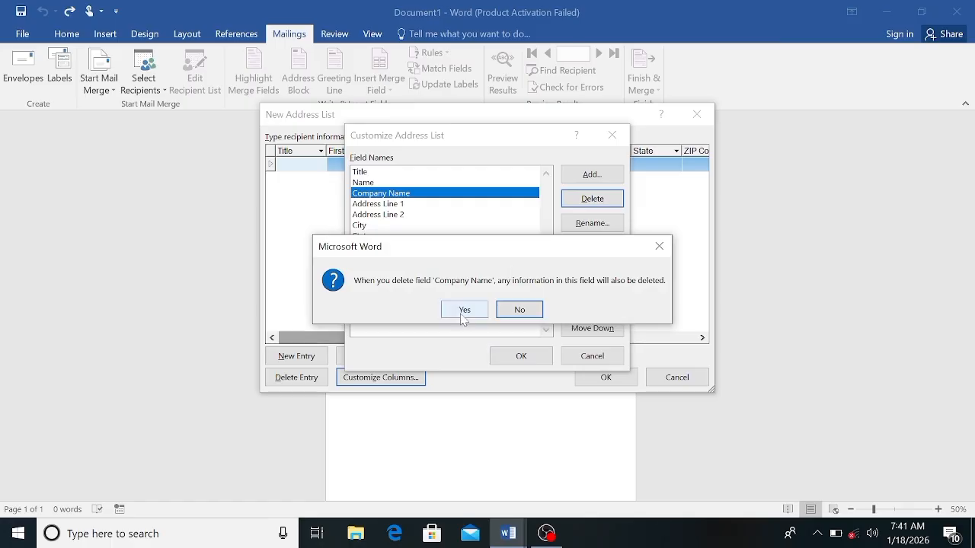
pyautogui.click(464, 312)
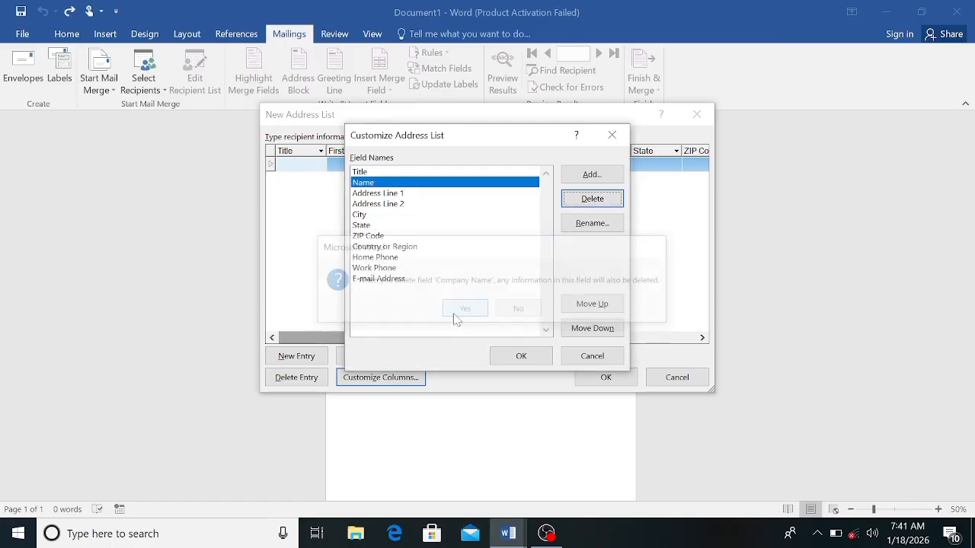
# Step: Remove the Address Line 1 and Address Line 2 fields from the address list
pyautogui.click(388, 195)
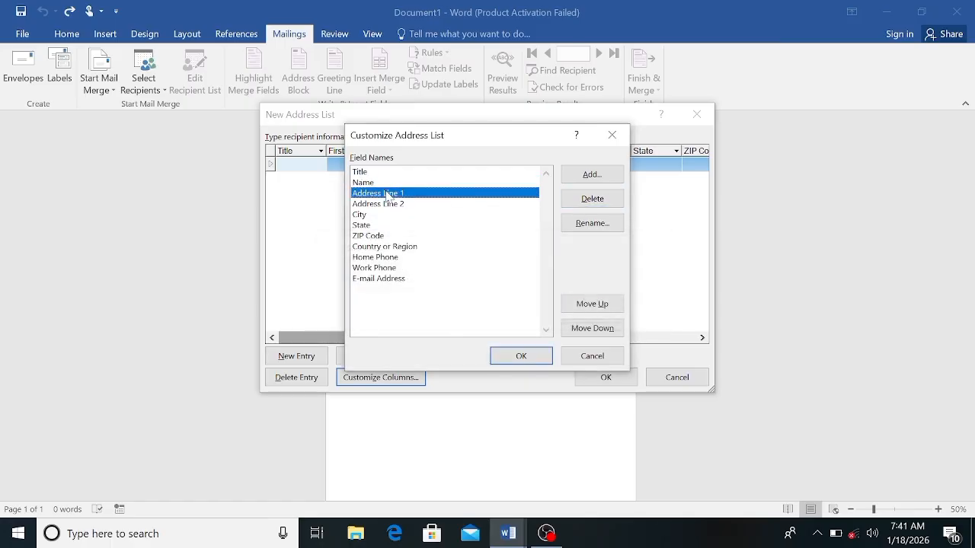
pyautogui.click(564, 205)
pyautogui.click(454, 309)
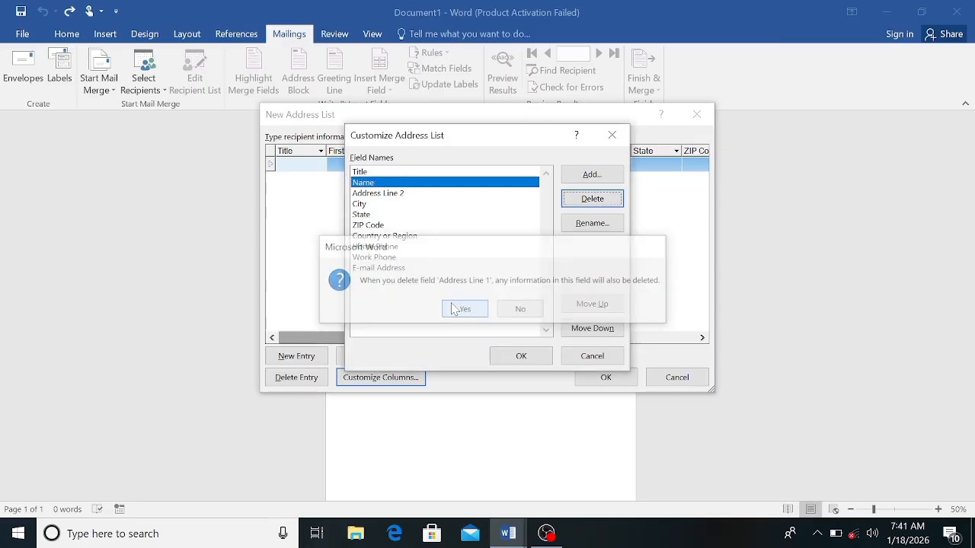
pyautogui.click(391, 193)
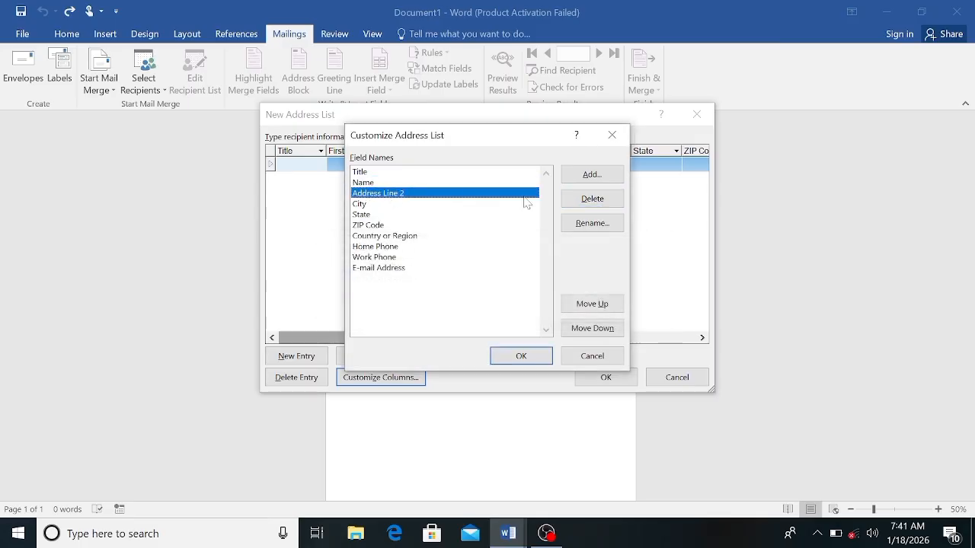
pyautogui.click(570, 201)
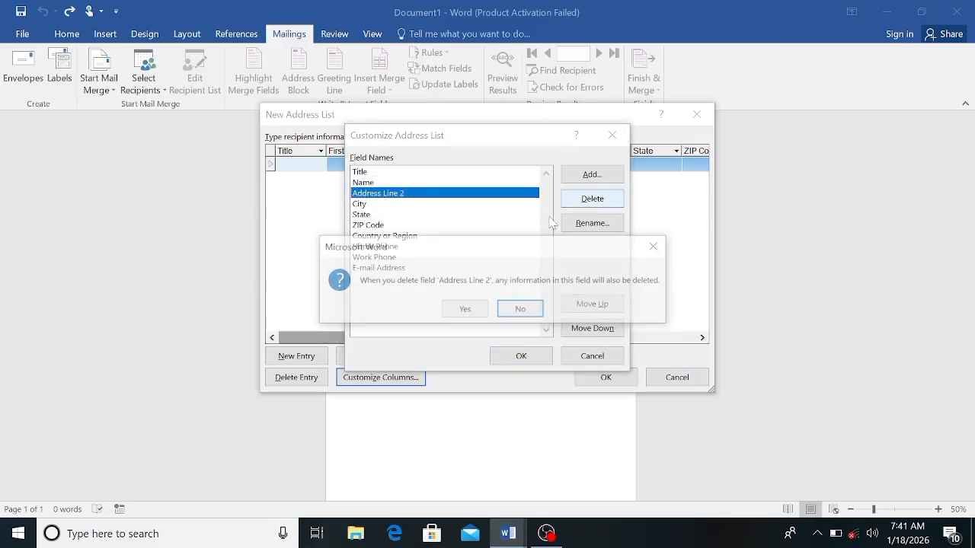
pyautogui.click(460, 309)
# Step: Delete the City, State and ZIP Code fields from the address list columns
pyautogui.click(359, 194)
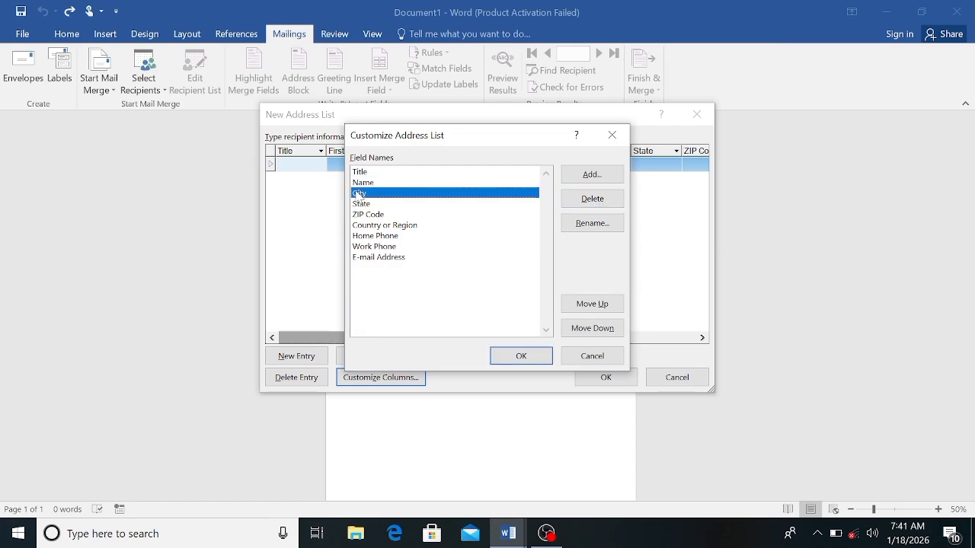
pyautogui.click(588, 198)
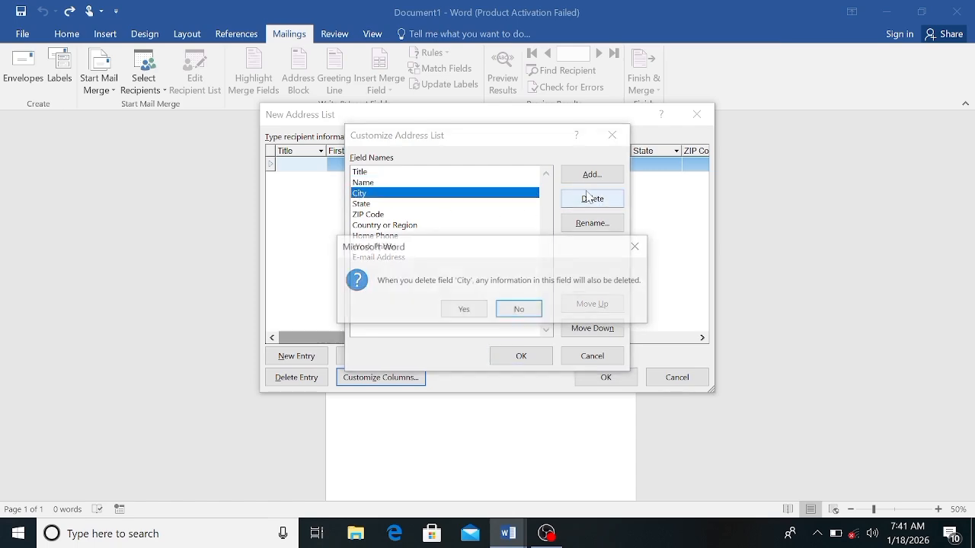
pyautogui.click(462, 308)
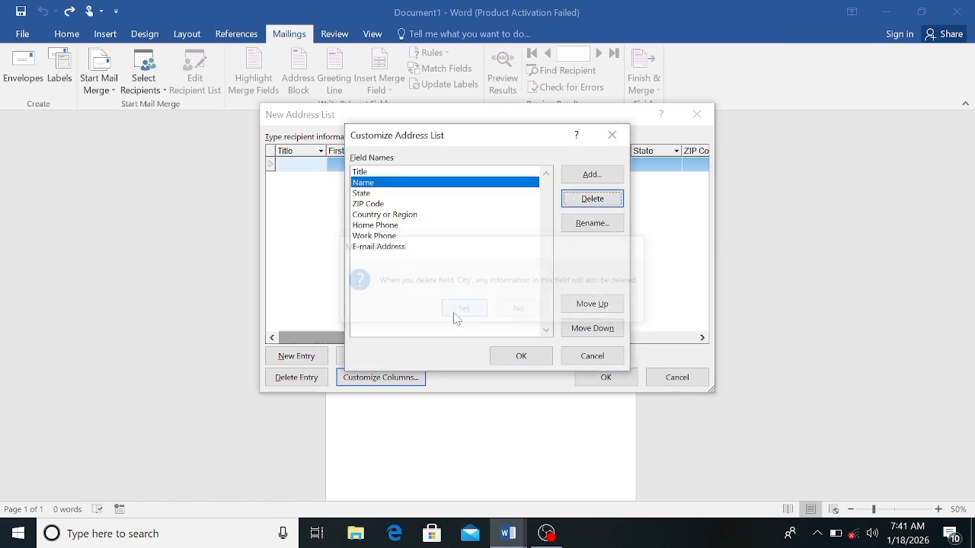
pyautogui.click(375, 194)
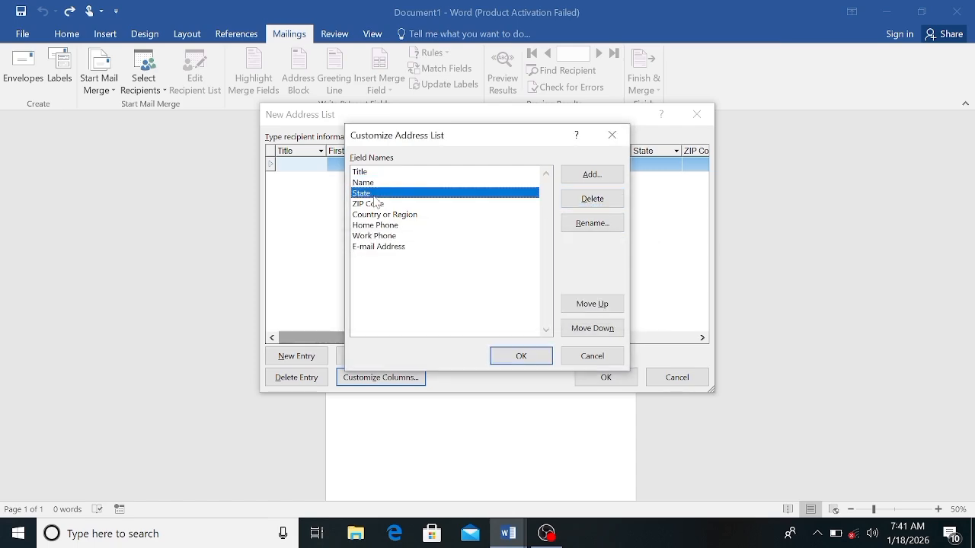
pyautogui.click(570, 199)
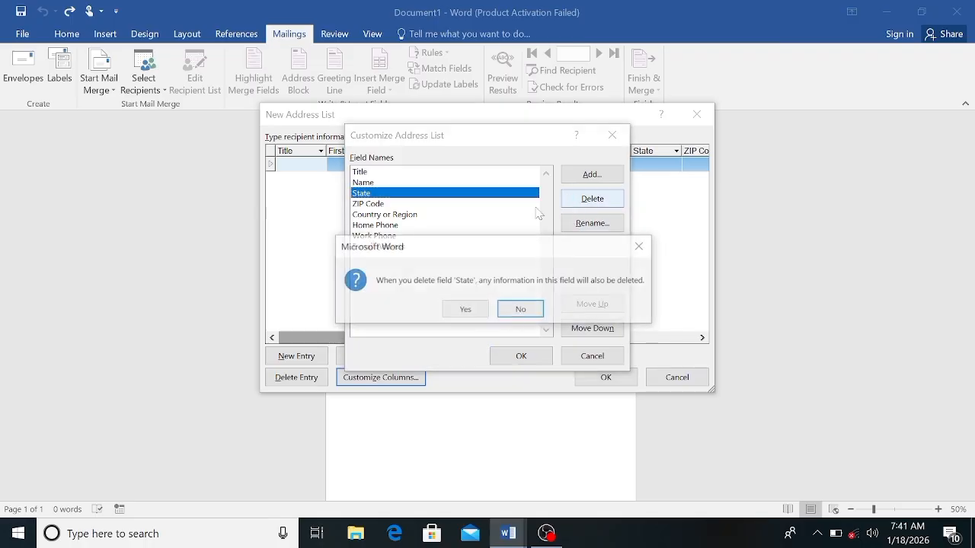
pyautogui.click(464, 311)
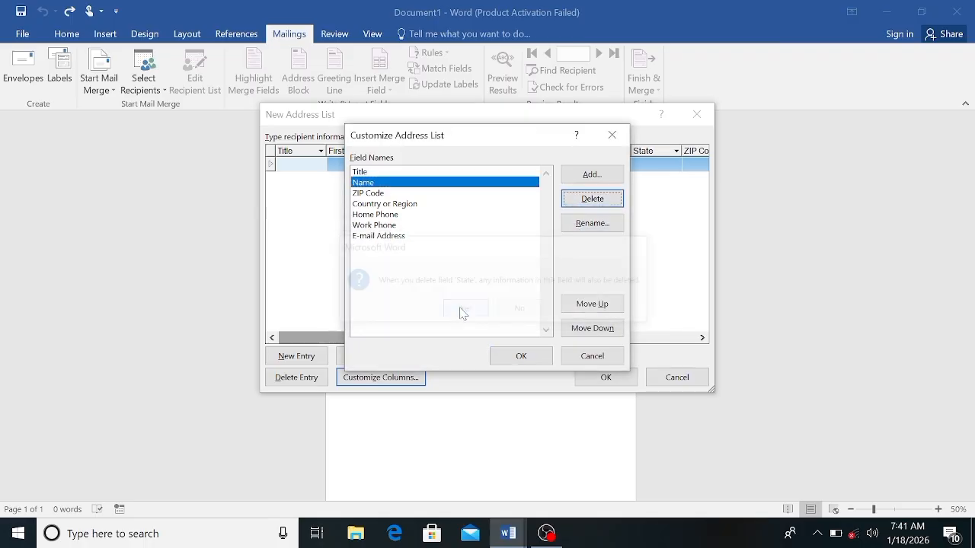
pyautogui.click(564, 198)
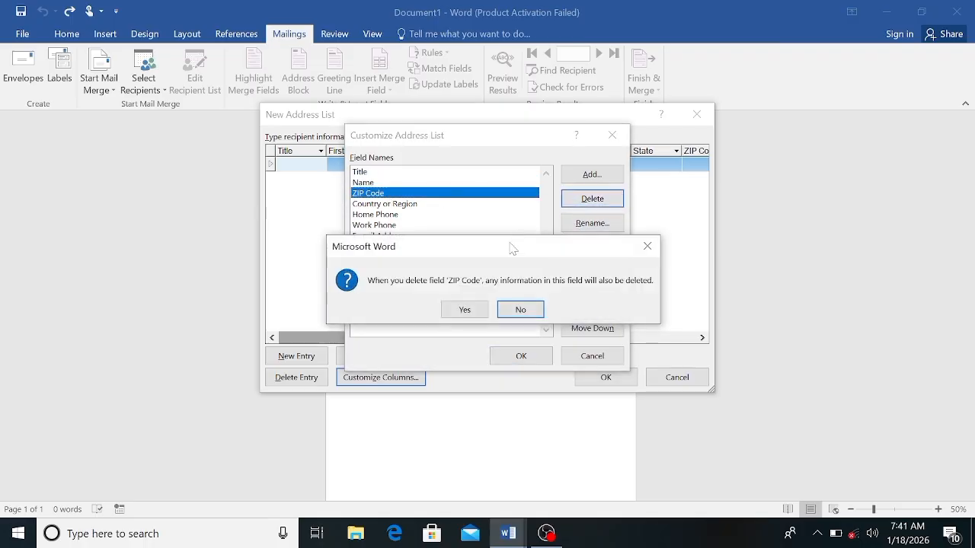
pyautogui.click(455, 312)
# Step: Delete the Home Phone and Country or Region fields from the address list columns
pyautogui.click(411, 203)
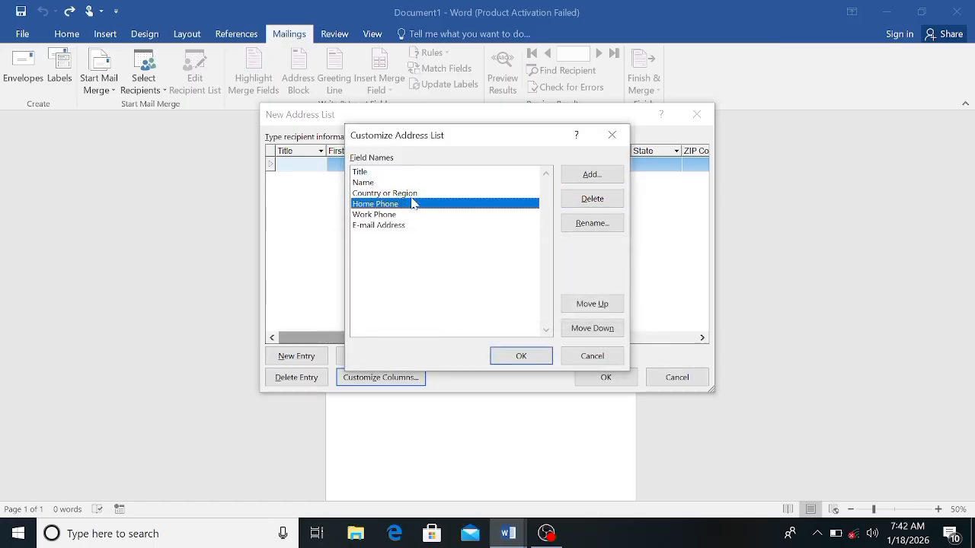
pyautogui.click(583, 201)
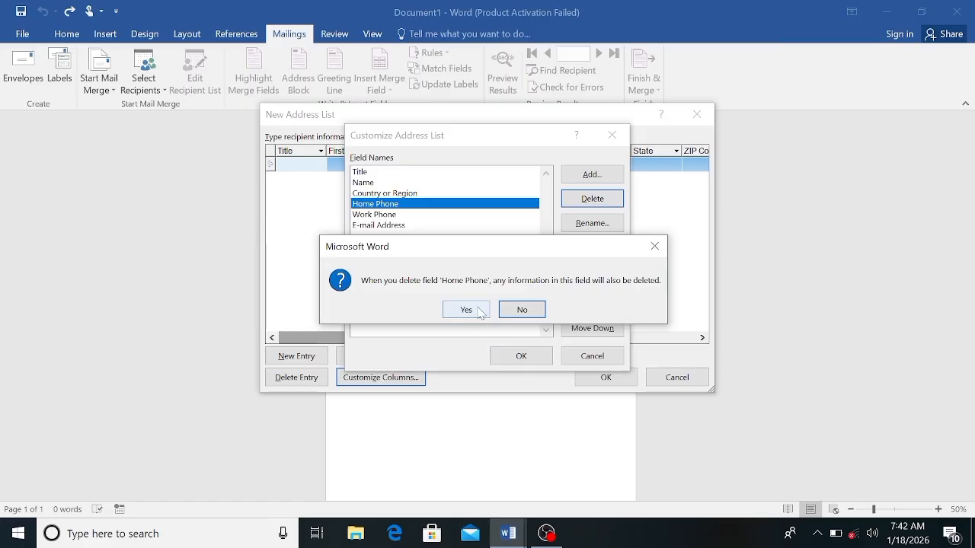
pyautogui.click(478, 310)
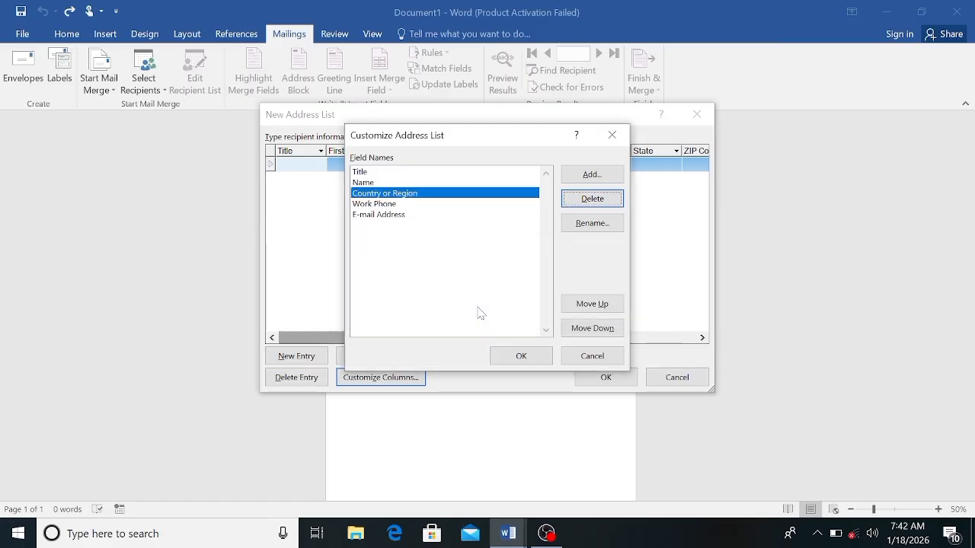
pyautogui.click(571, 199)
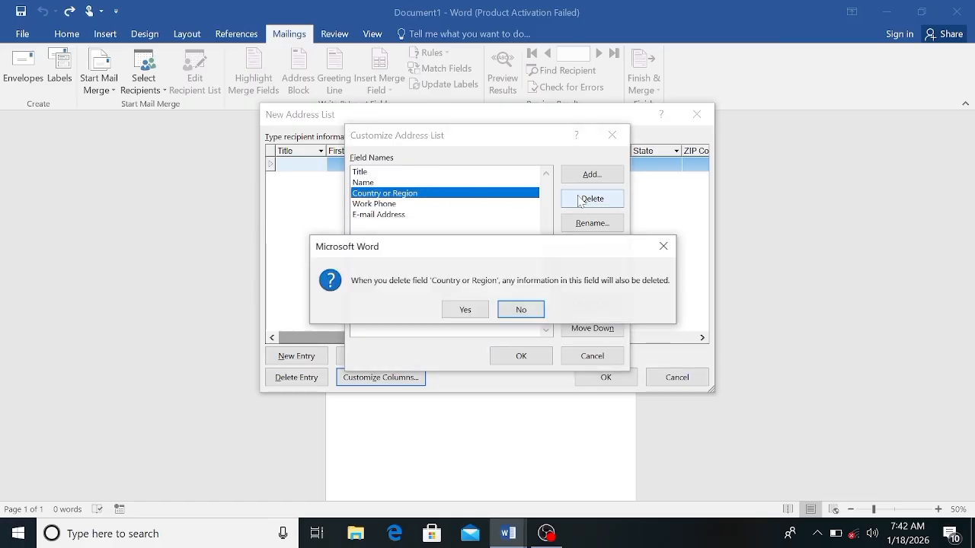
pyautogui.click(452, 309)
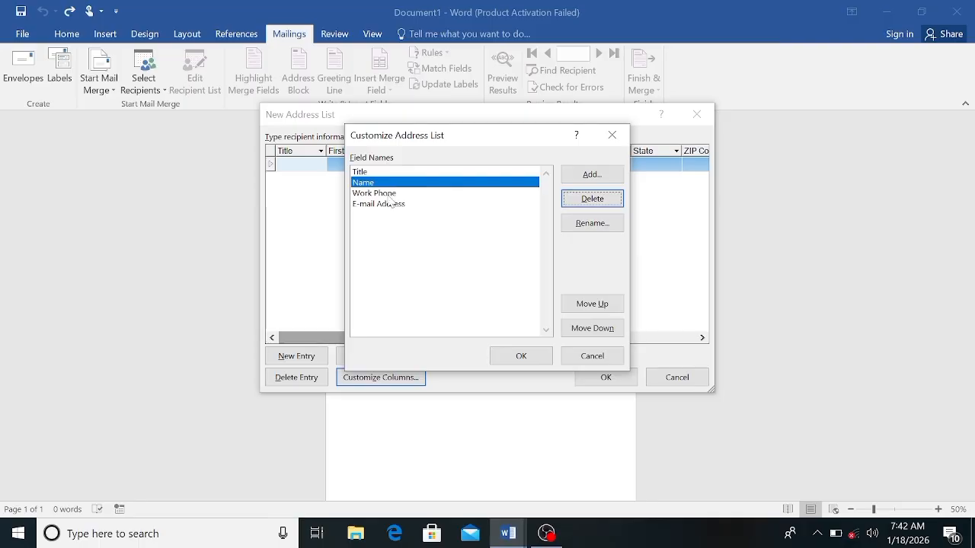
# Step: Delete the Work Phone and E-mail Address fields, keeping only Title and Name in the address list
pyautogui.click(381, 193)
pyautogui.click(561, 199)
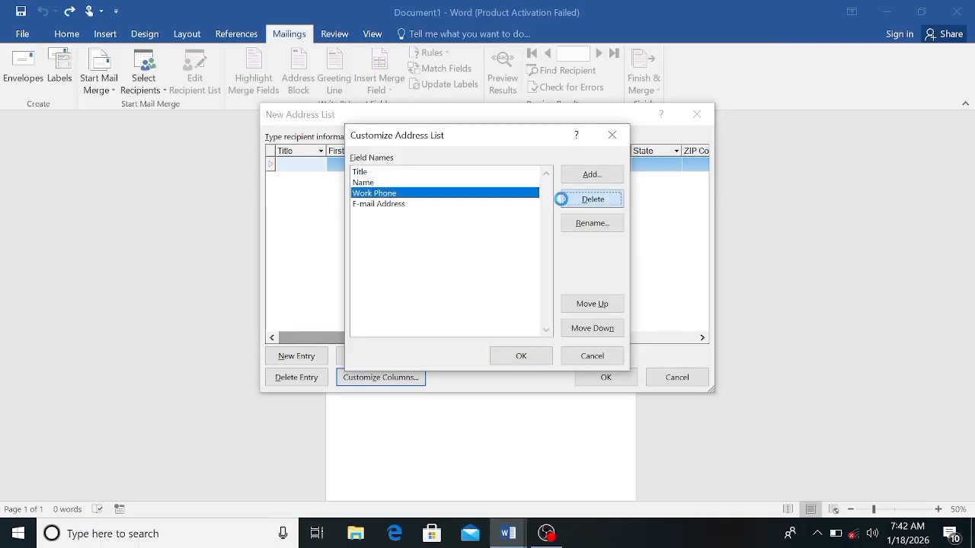
pyautogui.click(461, 309)
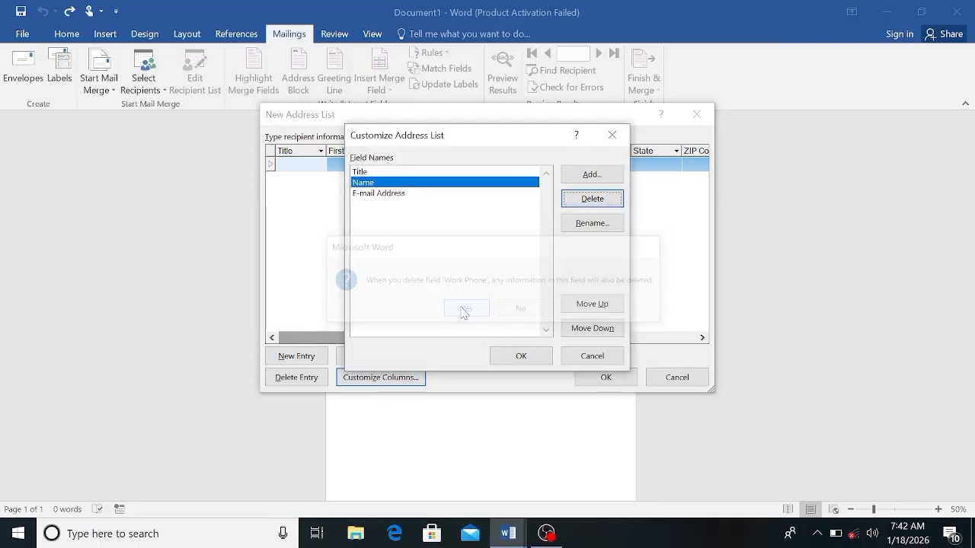
pyautogui.click(391, 195)
pyautogui.click(582, 196)
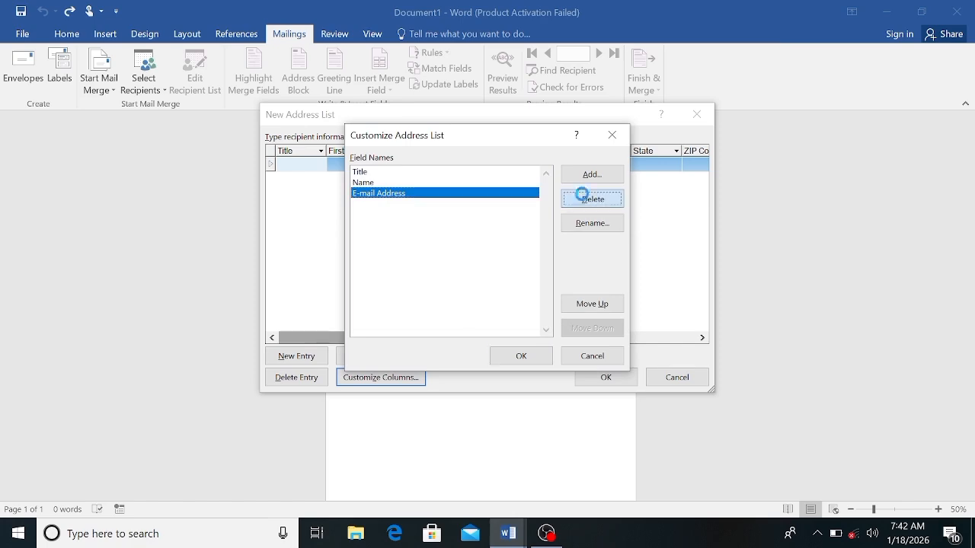
pyautogui.click(466, 309)
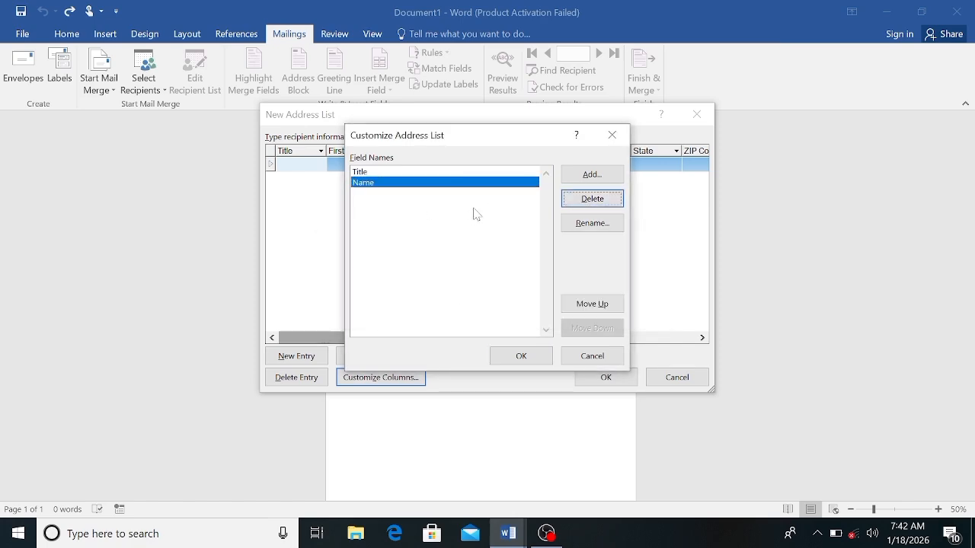
# Step: Add a new field named Caste after Name in the address list columns
pyautogui.click(575, 180)
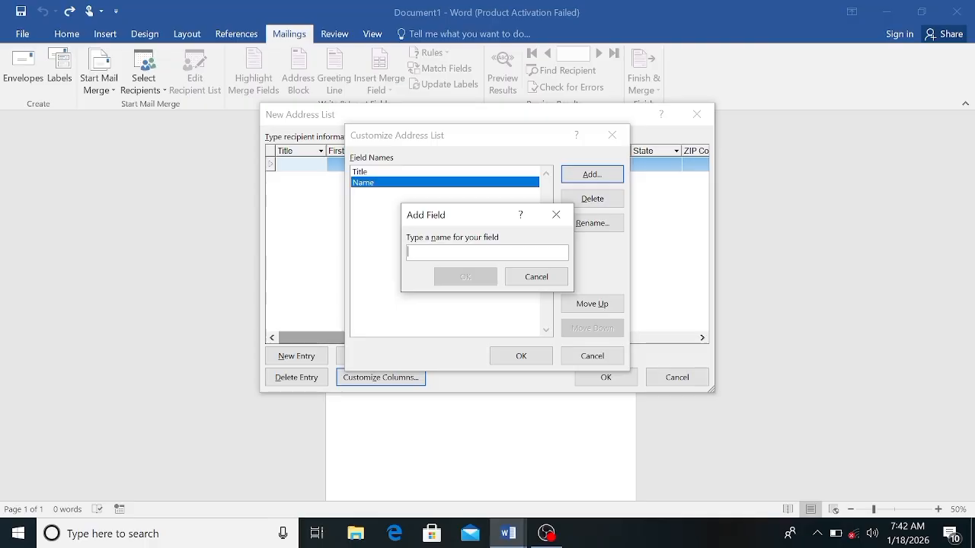
pyautogui.write('C')
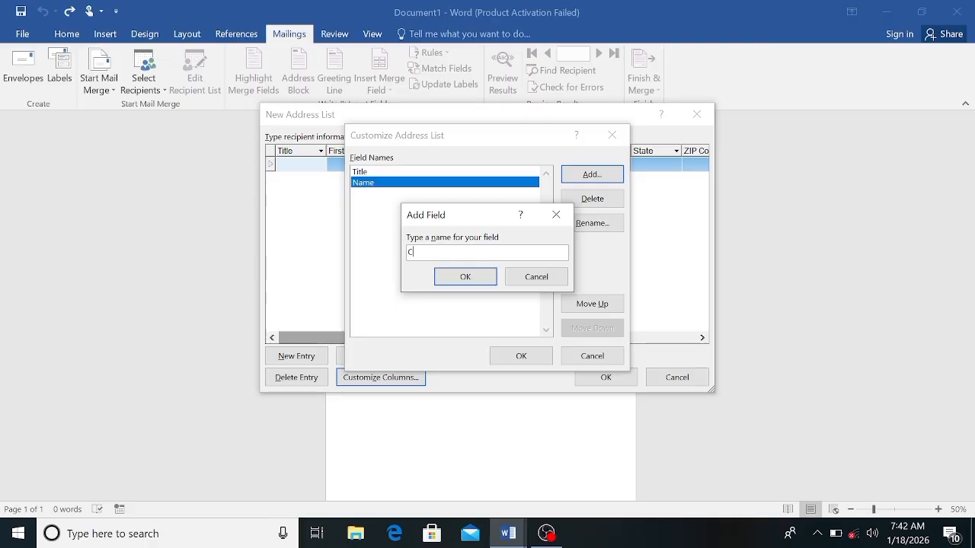
pyautogui.write('aste')
pyautogui.click(465, 277)
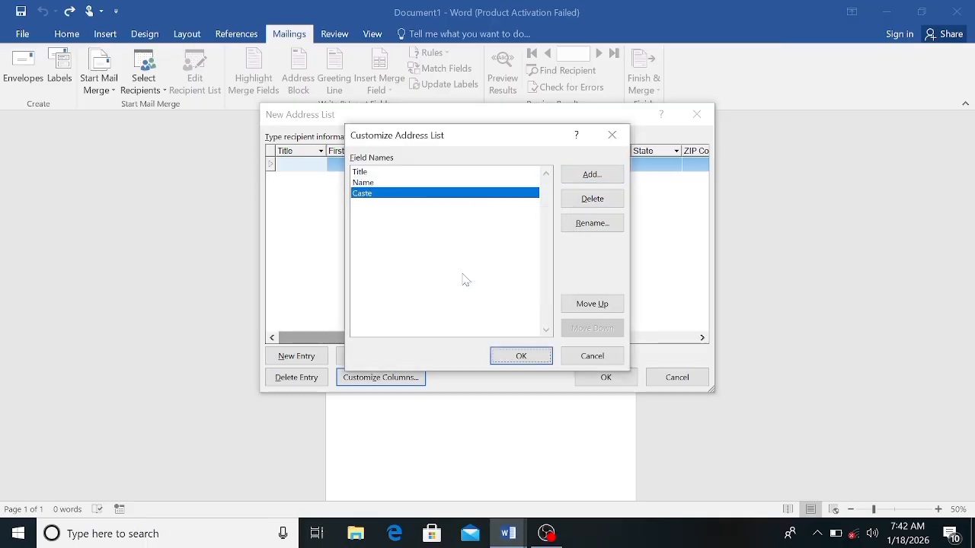
# Step: Add a new field named Phone after Caste in the address list columns
pyautogui.click(570, 185)
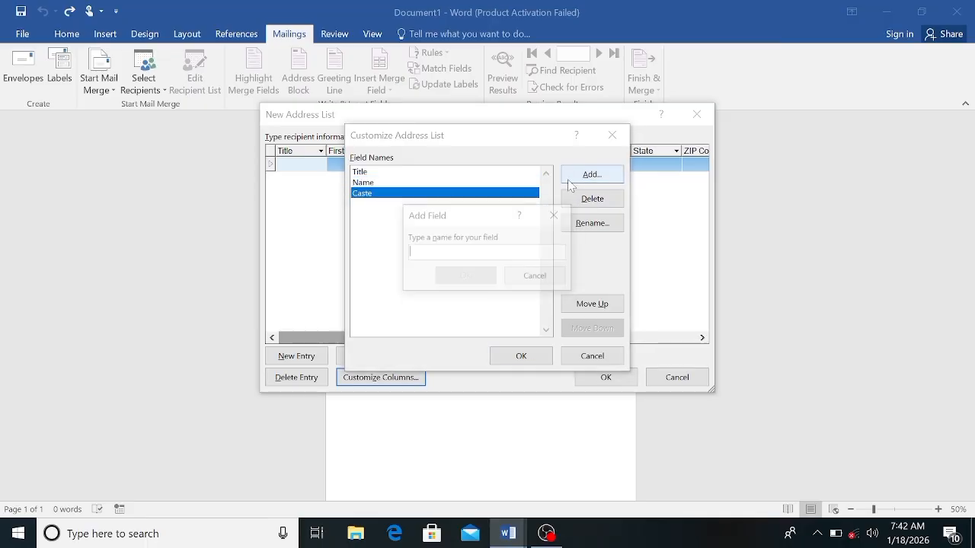
pyautogui.write('P')
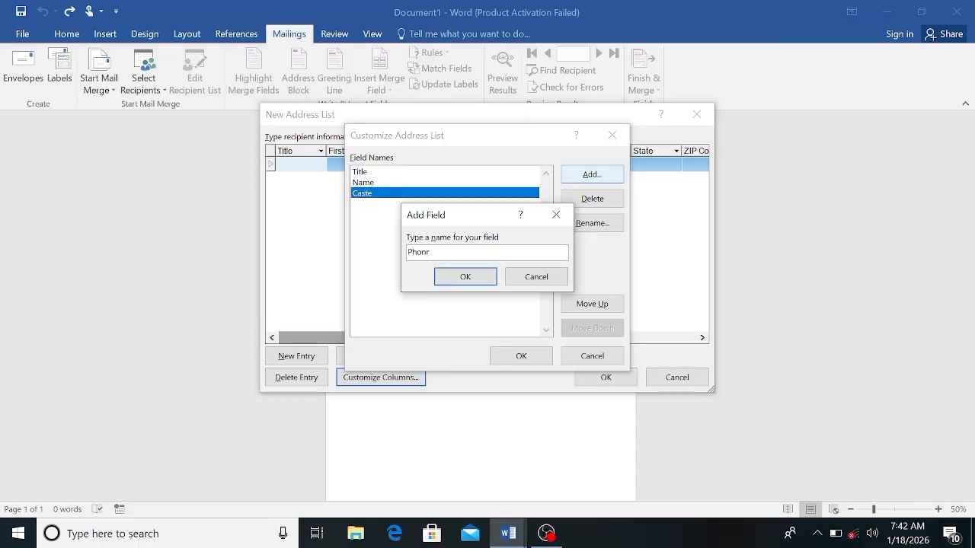
pyautogui.write('honr')
pyautogui.press('BackSpace')
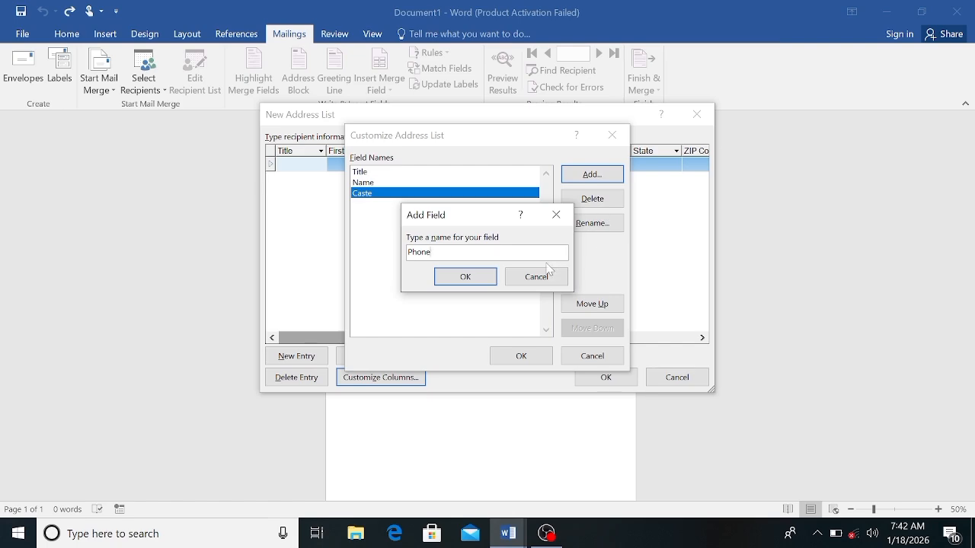
pyautogui.click(467, 277)
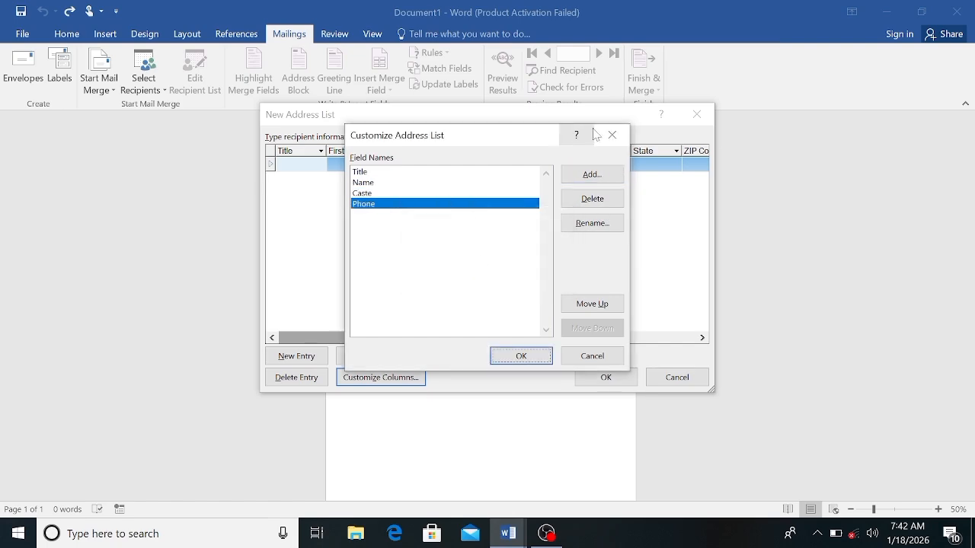
# Step: Add a new field named Email after Phone in the address list columns
pyautogui.click(591, 179)
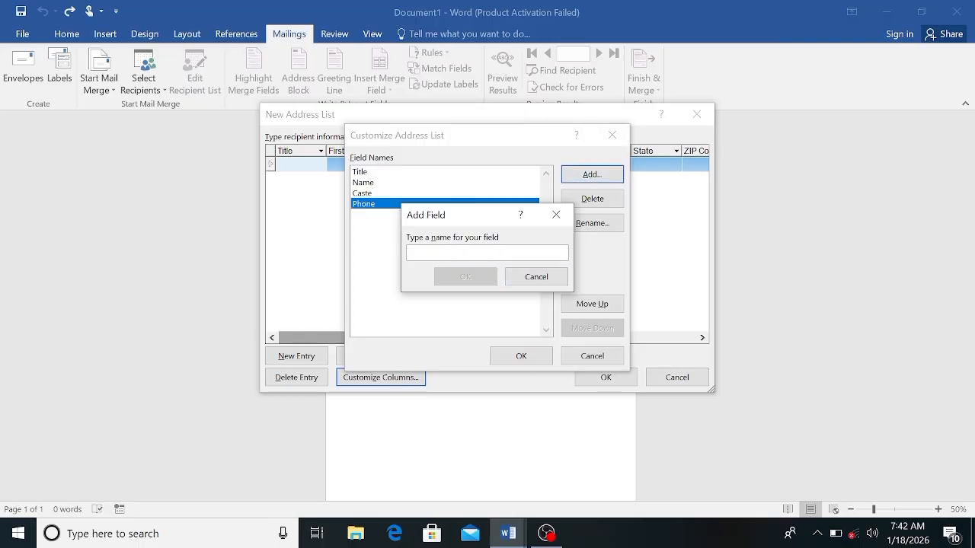
pyautogui.write('E')
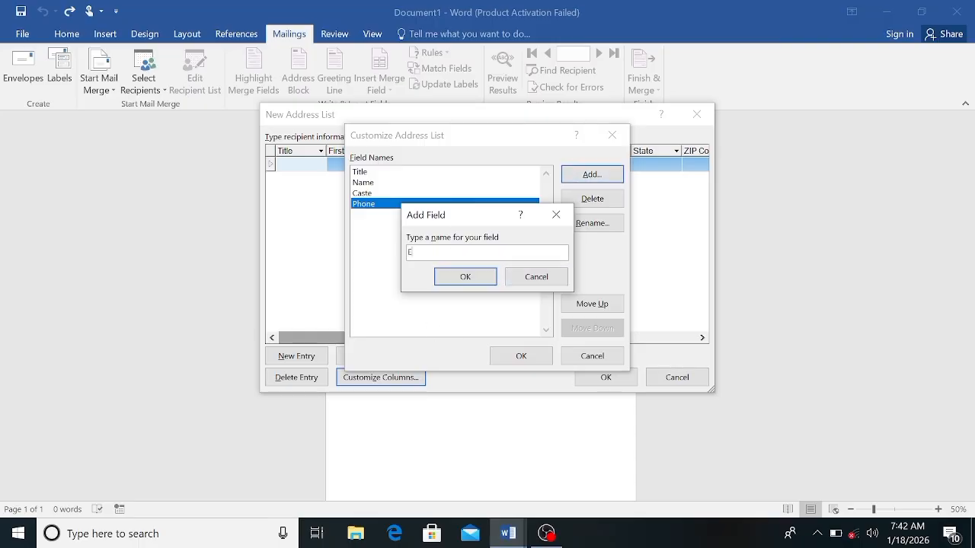
pyautogui.write('mail')
pyautogui.click(463, 277)
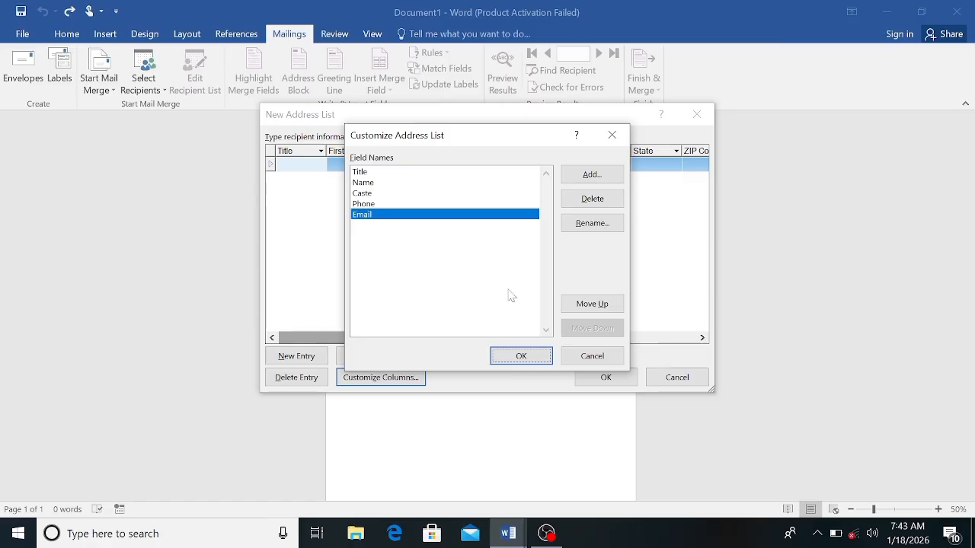
# Step: Apply the customized columns and fill in the first recipient with title Mr, name, caste, phone number and email
pyautogui.click(521, 357)
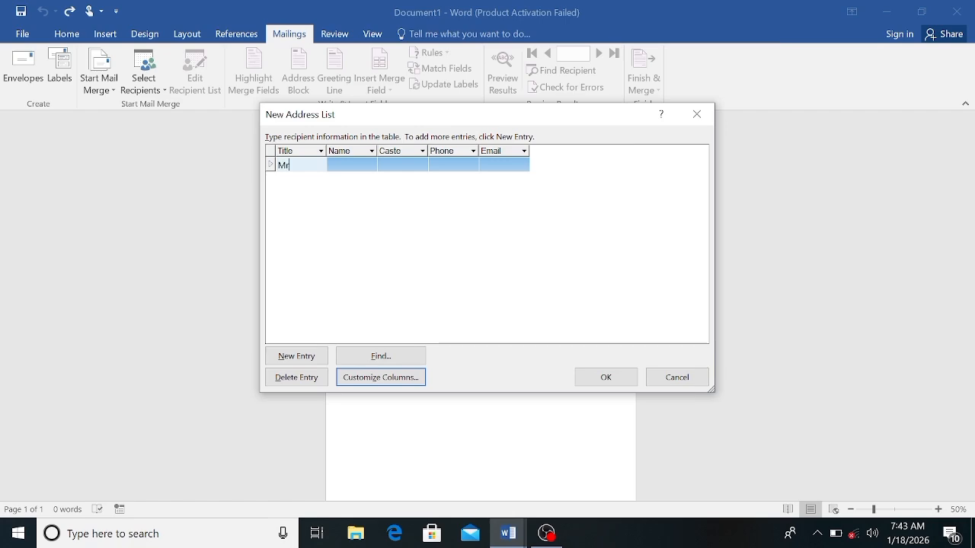
pyautogui.click(343, 165)
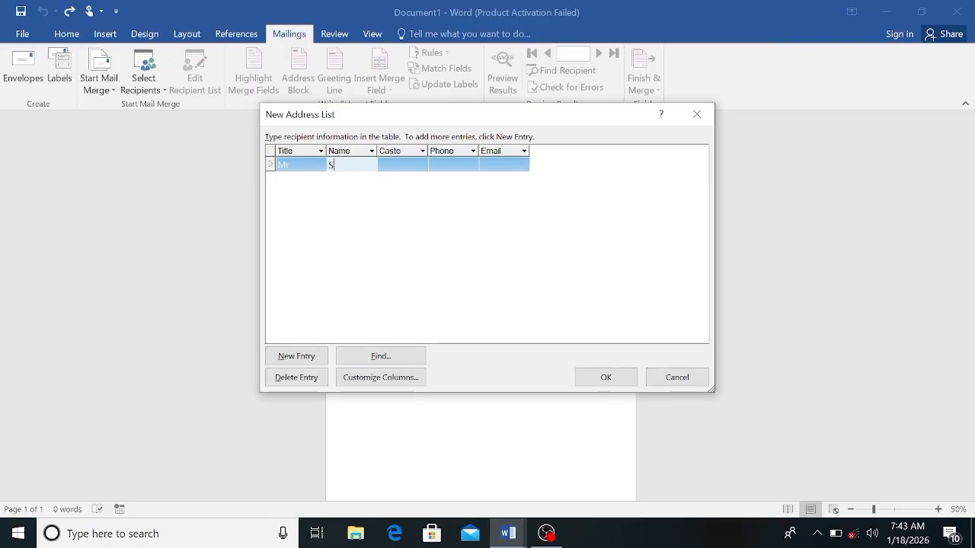
pyautogui.write('Shan')
pyautogui.click(389, 165)
pyautogui.write('S')
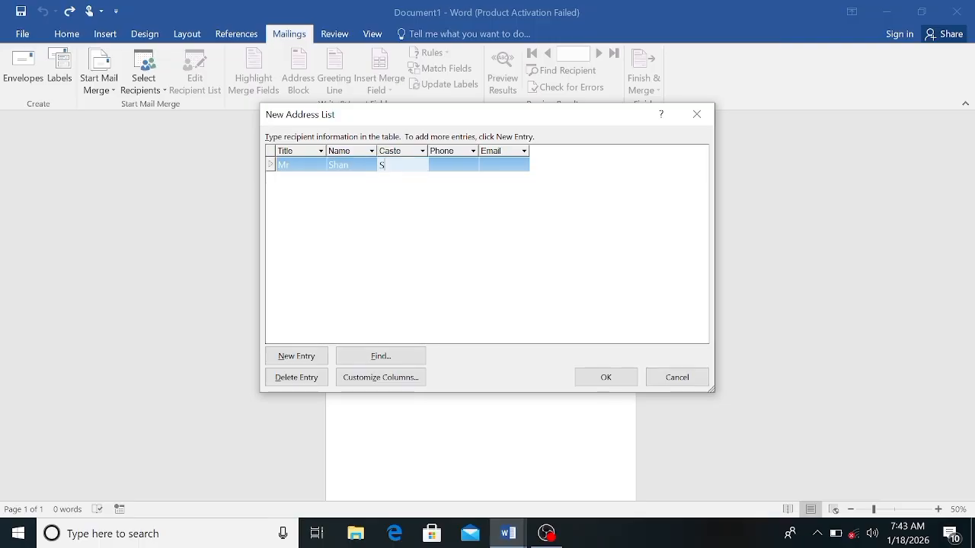
pyautogui.write('iyal')
pyautogui.click(442, 164)
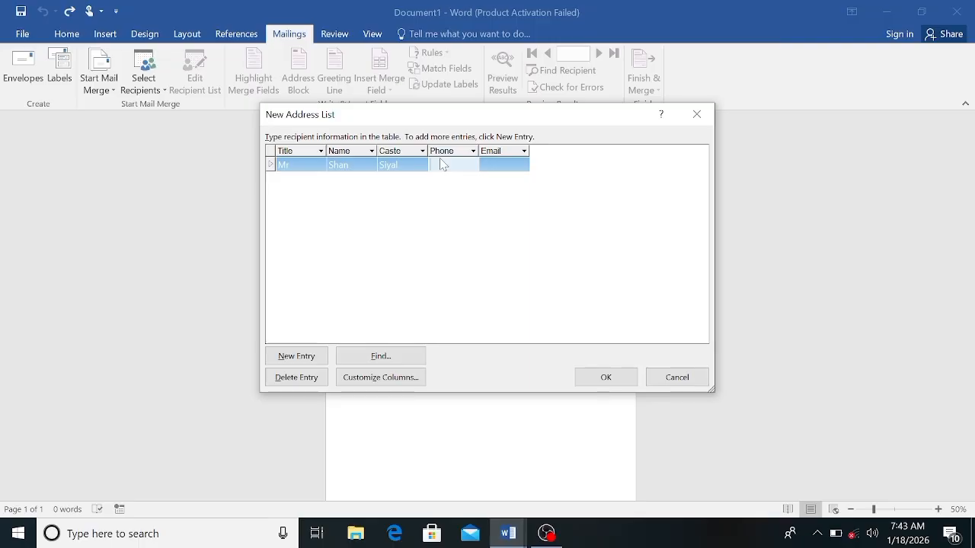
pyautogui.write('8768578')
pyautogui.press('Tab')
pyautogui.write('hdjffhjh')
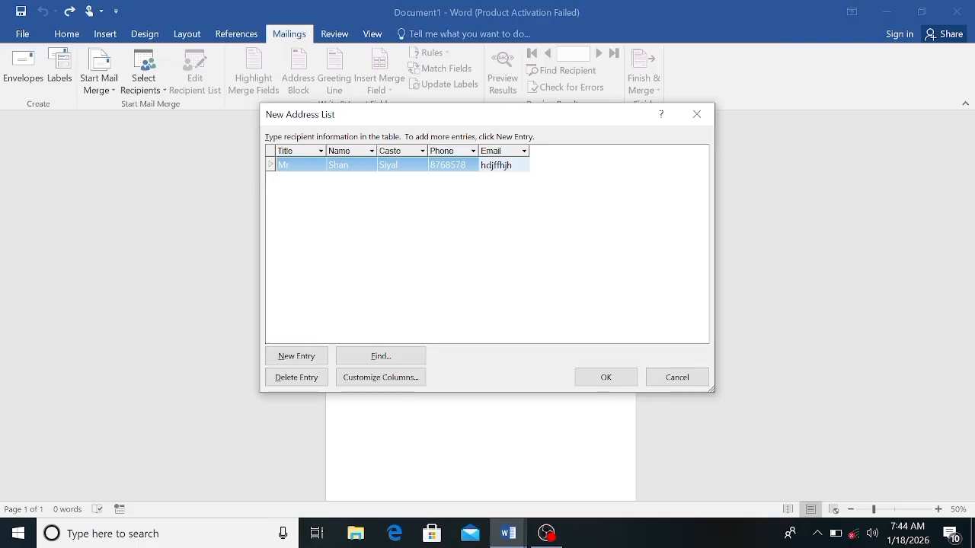
# Step: Add a second recipient with title Ms and fill in the name, caste, phone number and email
pyautogui.press('Tab')
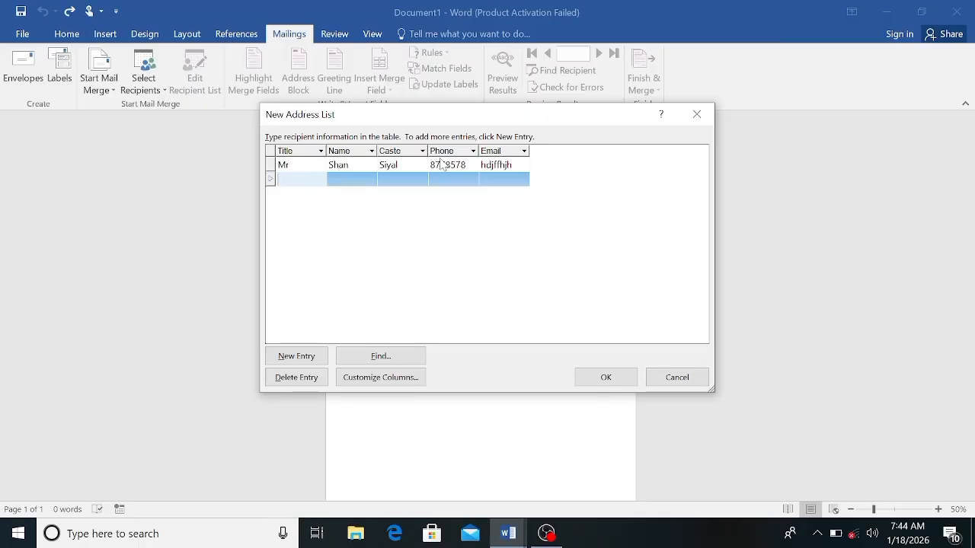
pyautogui.write('Ms')
pyautogui.press('Tab')
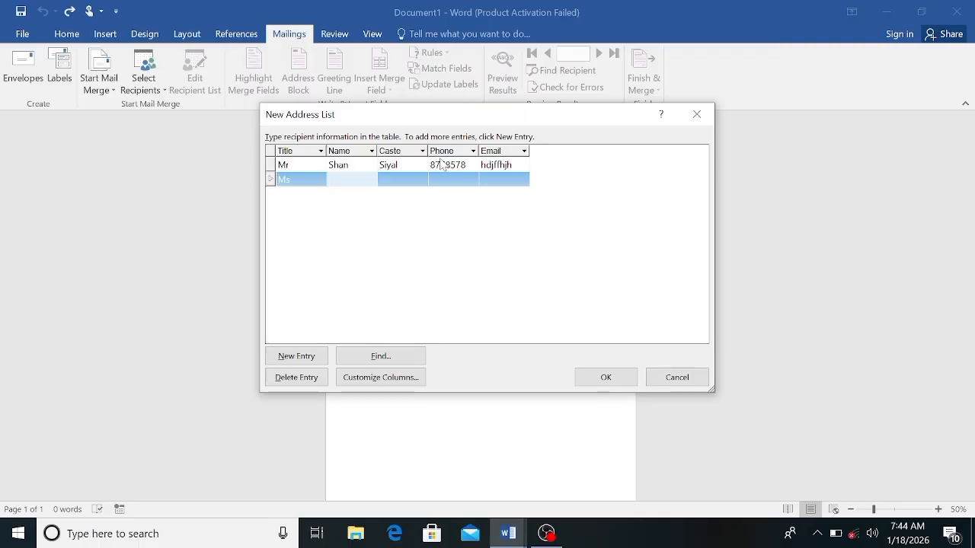
pyautogui.write('Hina')
pyautogui.press('Tab')
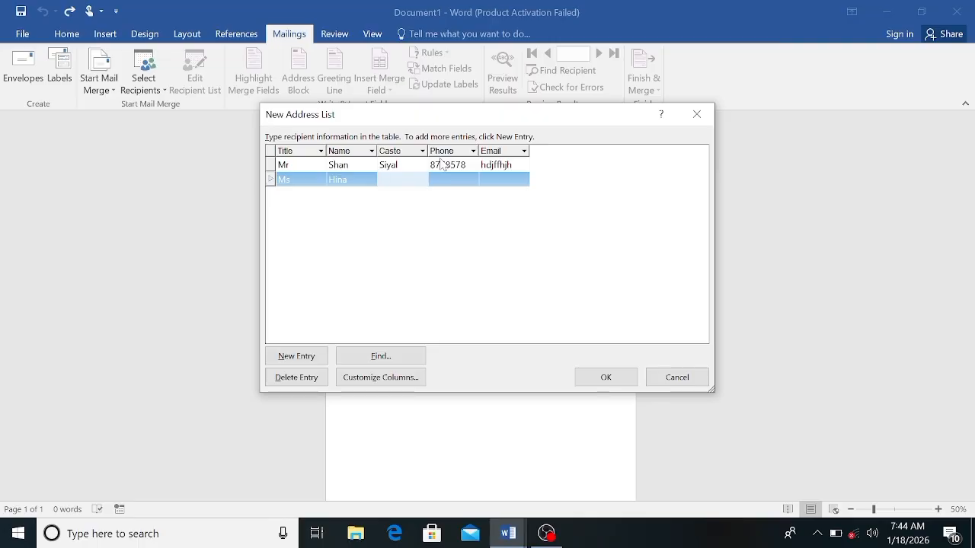
pyautogui.write('Memon')
pyautogui.press('Tab')
pyautogui.write('785887')
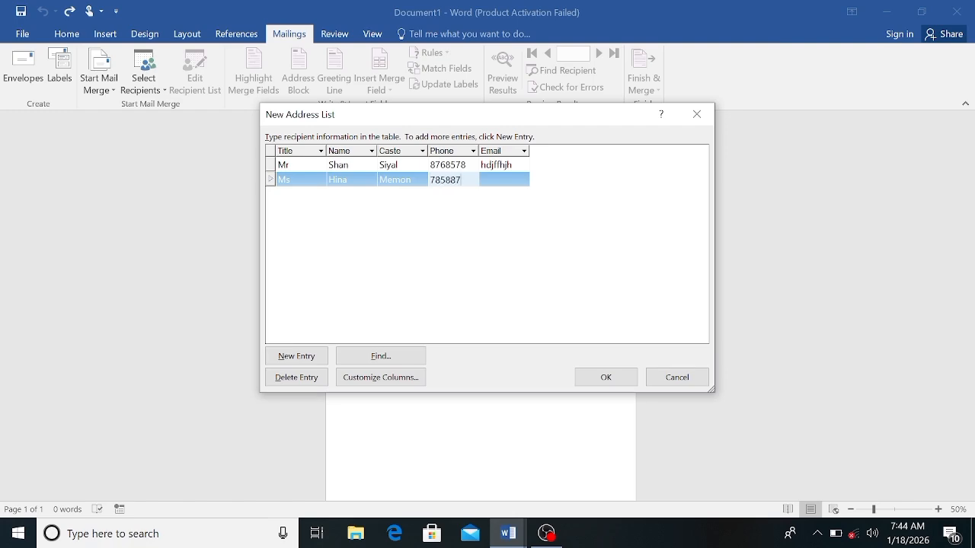
pyautogui.press('Tab')
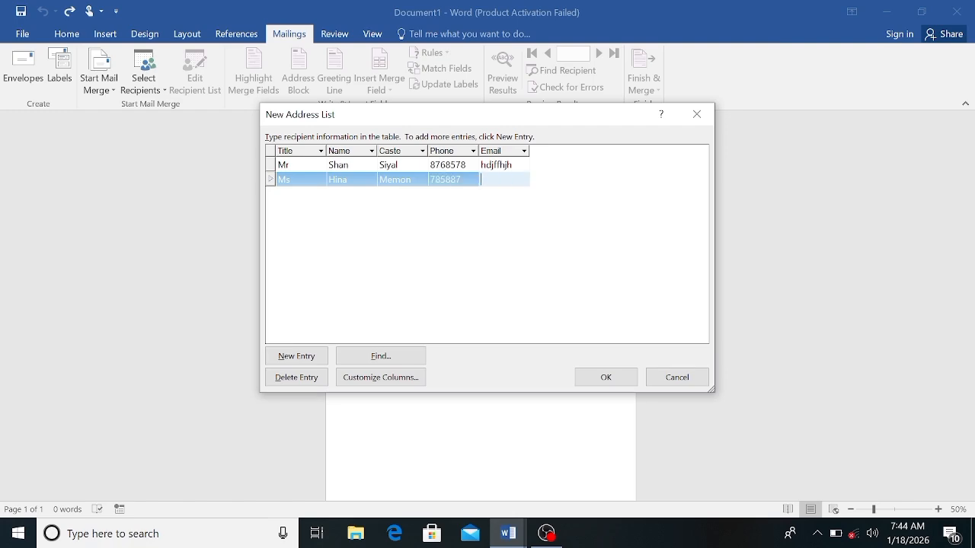
pyautogui.write('ghjdsh')
# Step: Add a third recipient with title Mr and fill in the name, caste, phone number and email
pyautogui.press('Tab')
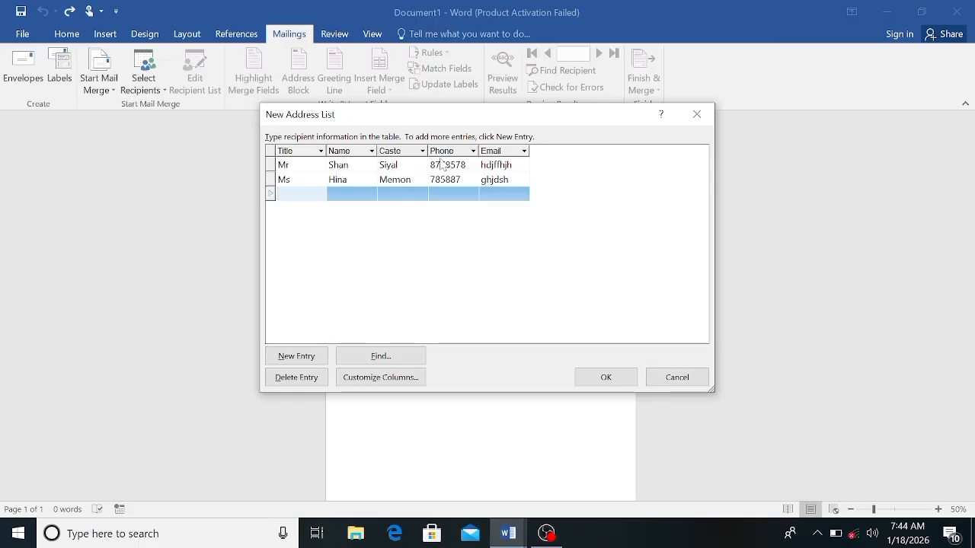
pyautogui.write('Mr')
pyautogui.press('Tab')
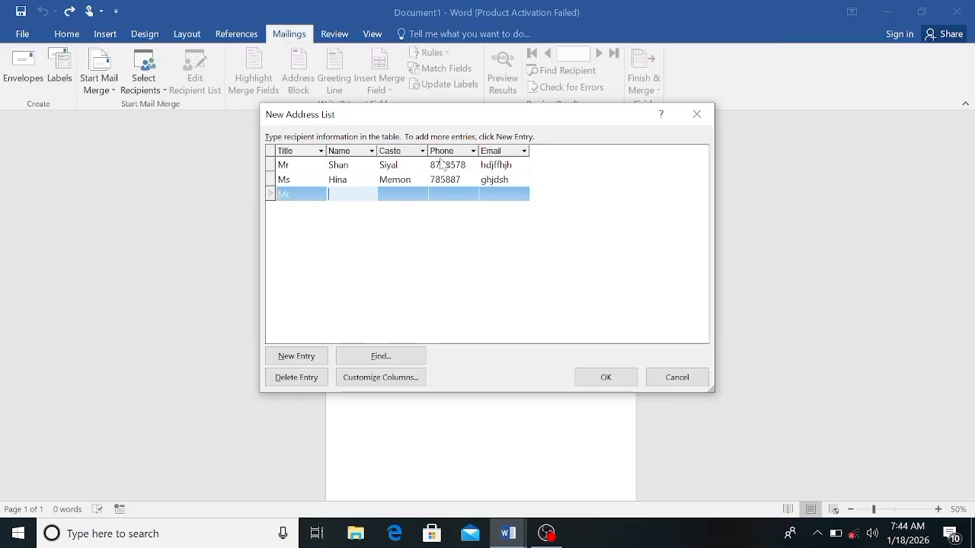
pyautogui.write('Asaln')
pyautogui.press('BackSpace')
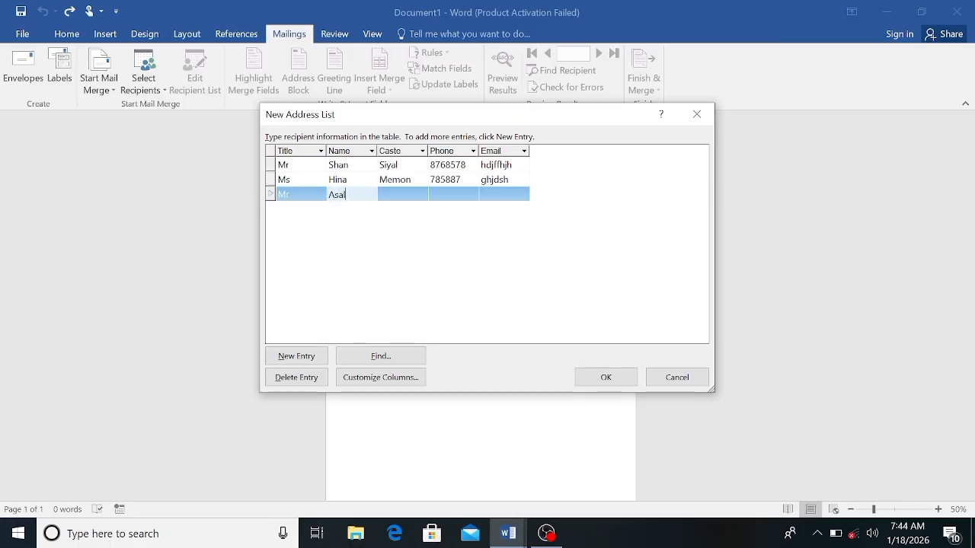
pyautogui.write('m')
pyautogui.press('Tab')
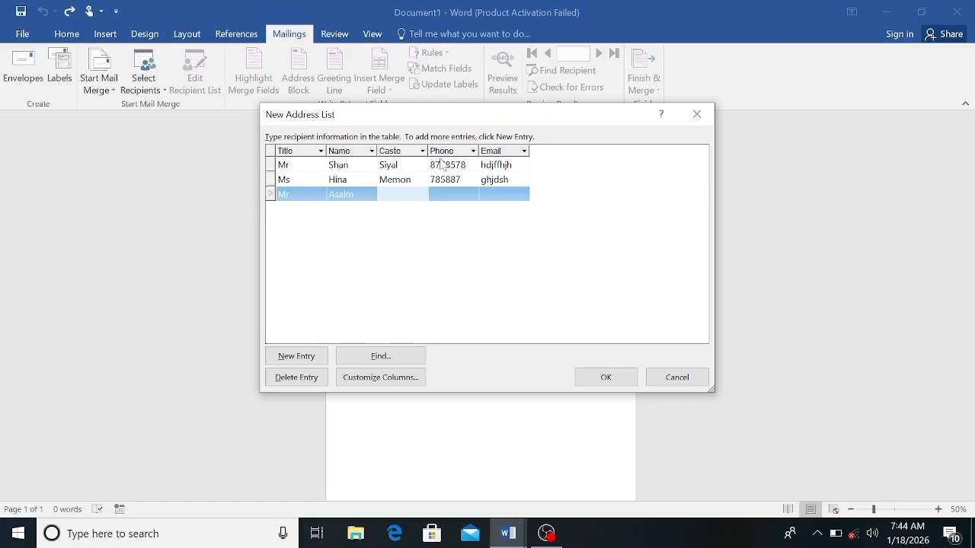
pyautogui.write('Memon')
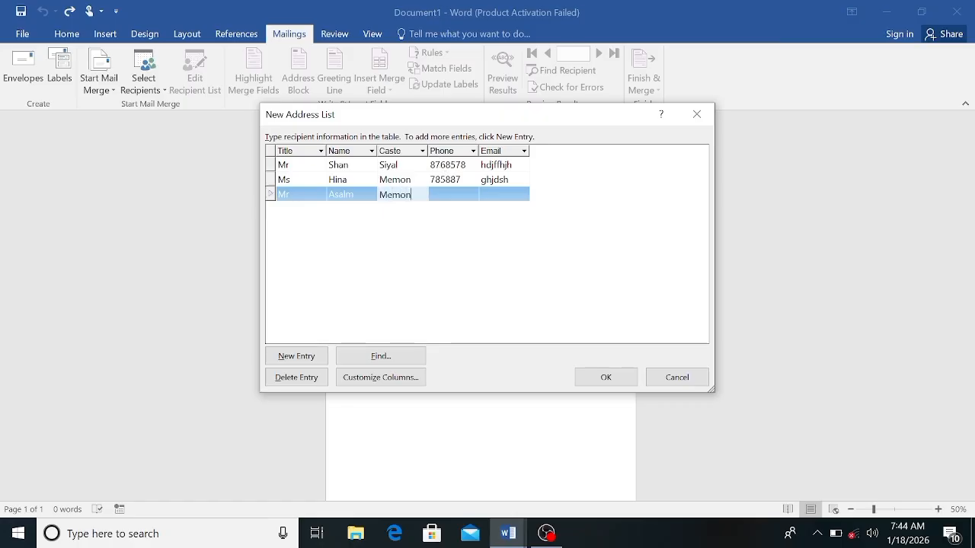
pyautogui.press('Tab')
pyautogui.write('757498')
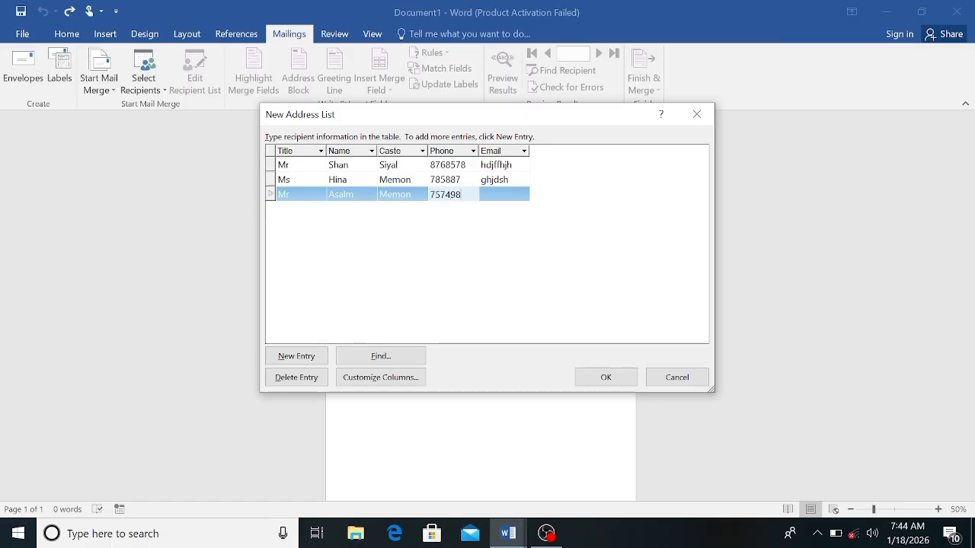
pyautogui.press('Tab')
pyautogui.write('hjfdhkd')
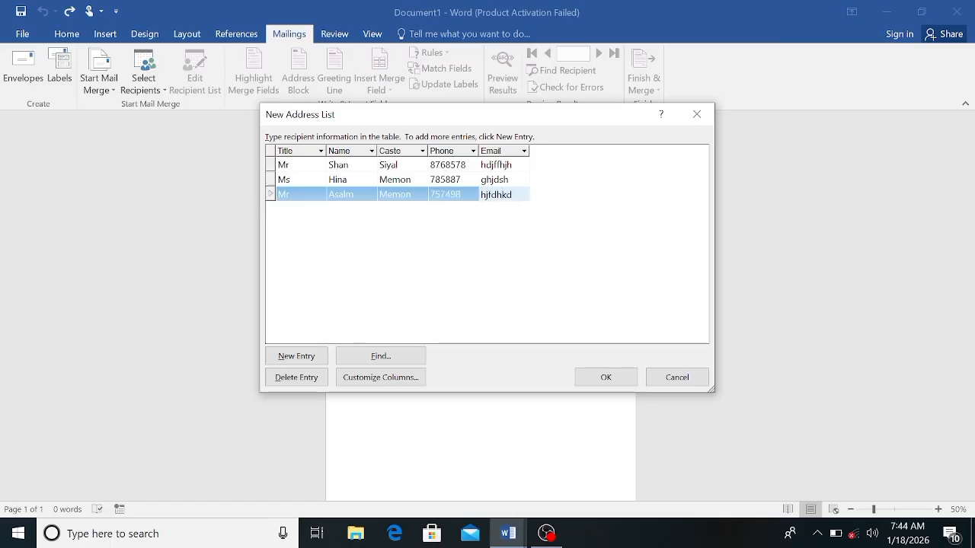
# Step: Add a fourth recipient with title Ms and fill in the name, caste, phone number and email
pyautogui.press('Tab')
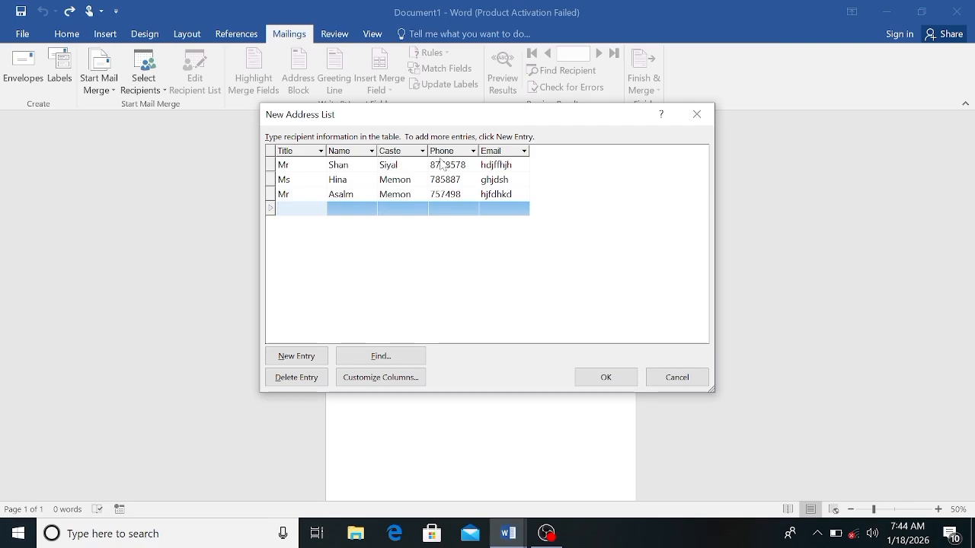
pyautogui.write('Ms')
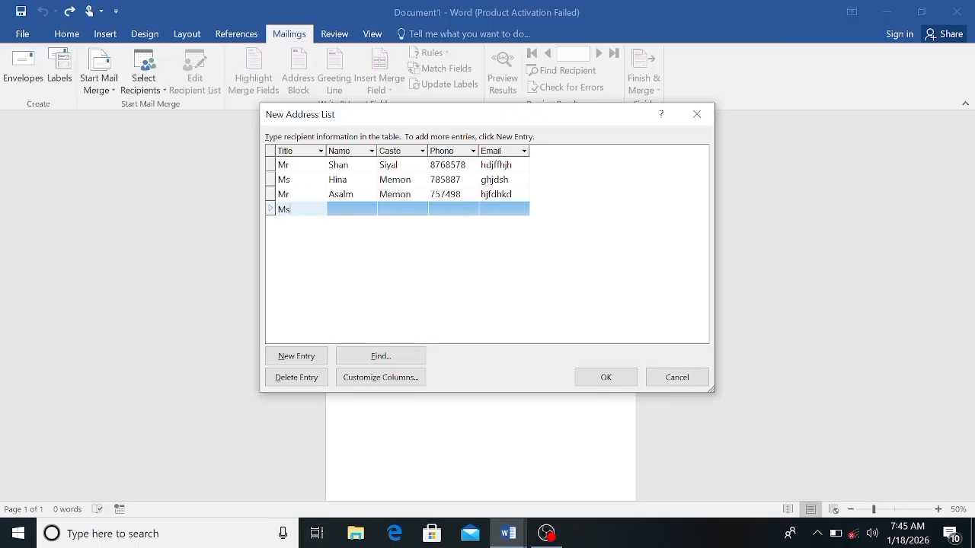
pyautogui.press('Tab')
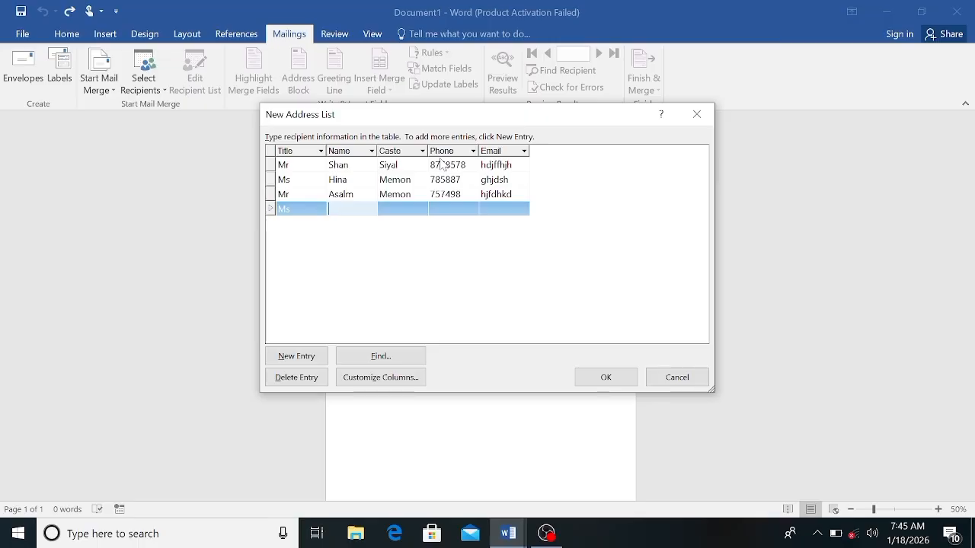
pyautogui.write('Hira')
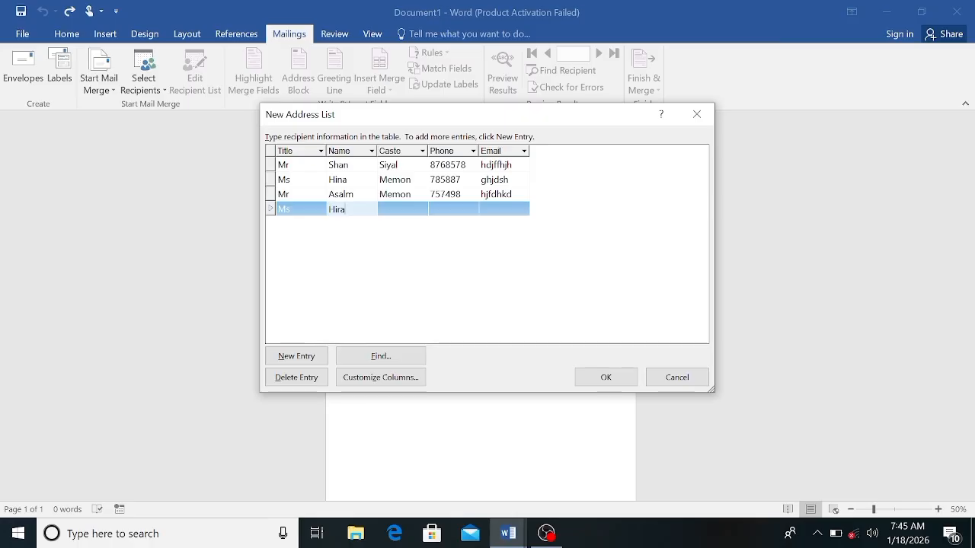
pyautogui.press('Tab')
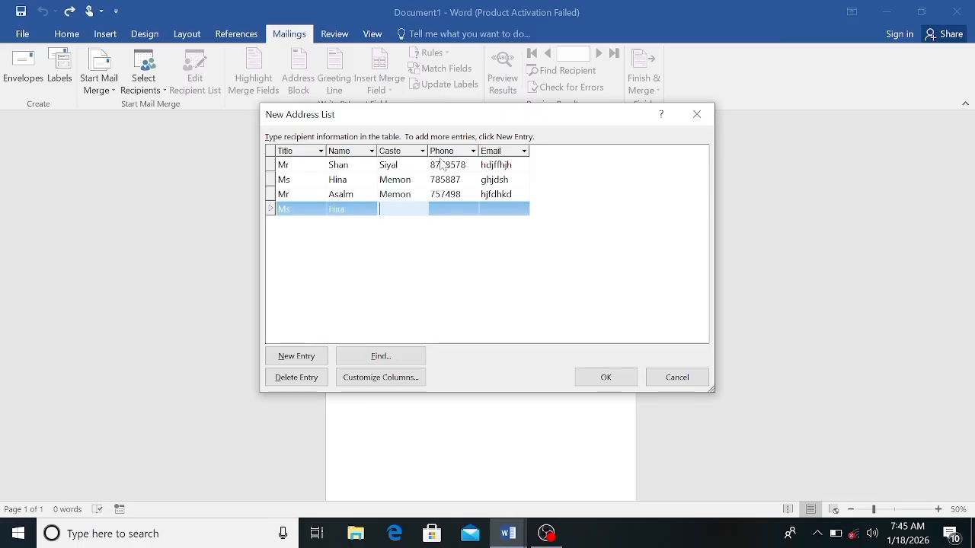
pyautogui.write('Siyal')
pyautogui.press('Tab')
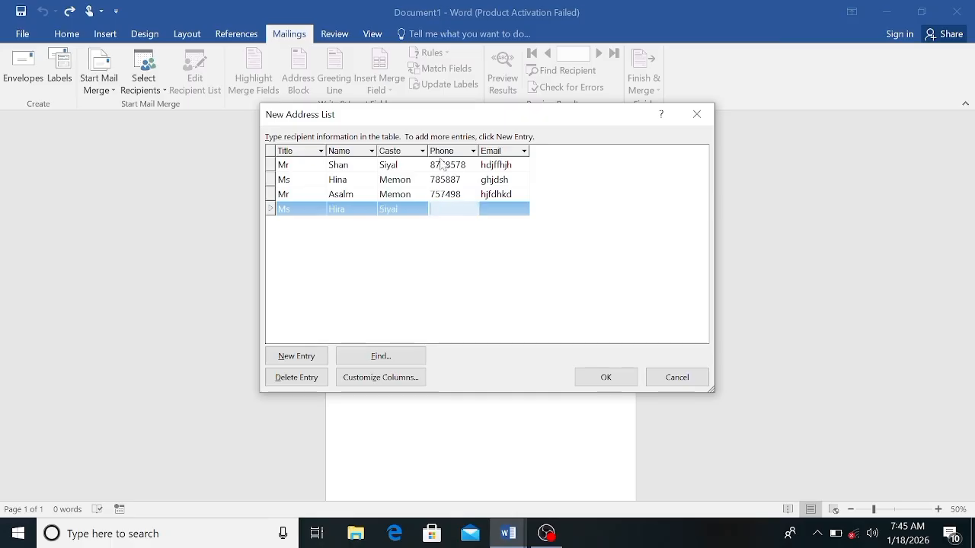
pyautogui.write('7587')
pyautogui.press('Tab')
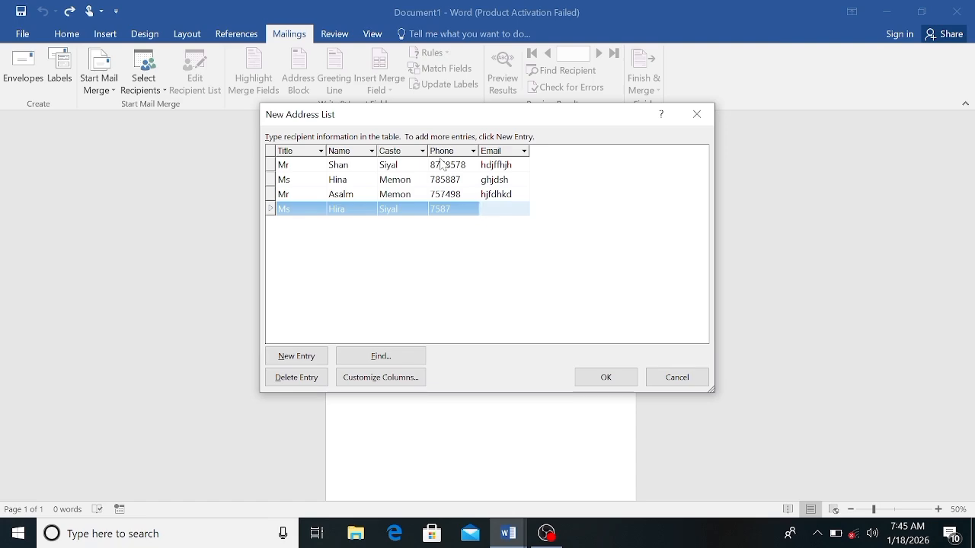
pyautogui.write('hlfjk')
# Step: Finish the recipient list and save it as "New entry2" in My Data Sources
pyautogui.click(583, 375)
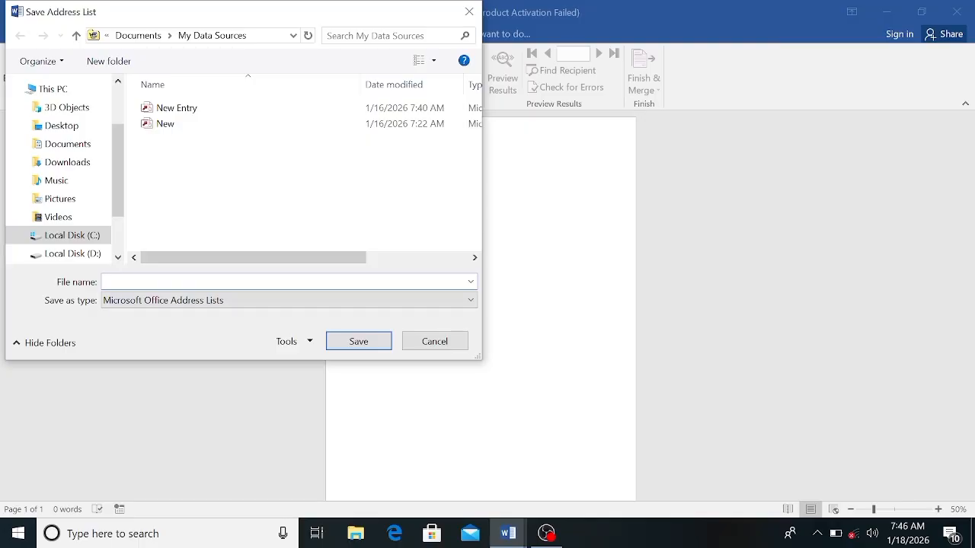
pyautogui.write('New e')
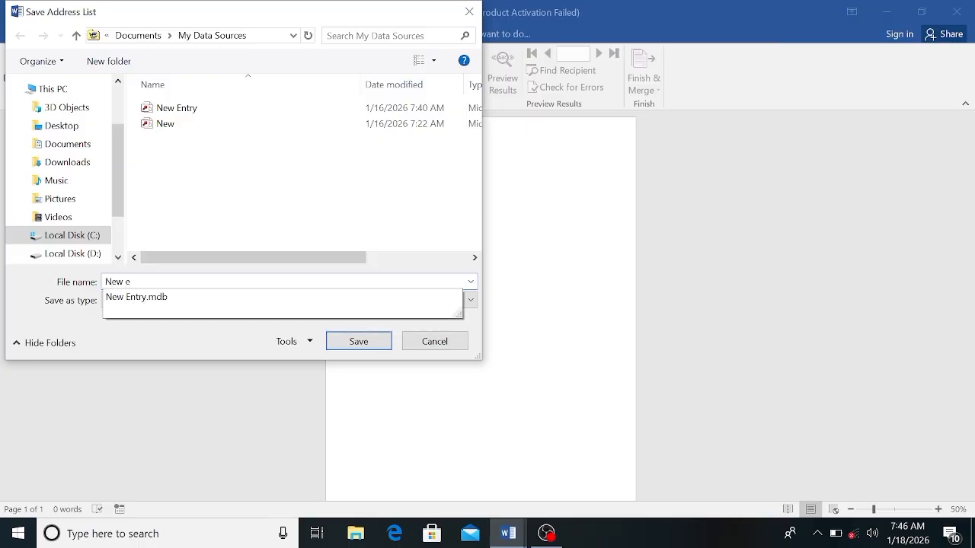
pyautogui.write('ntry2')
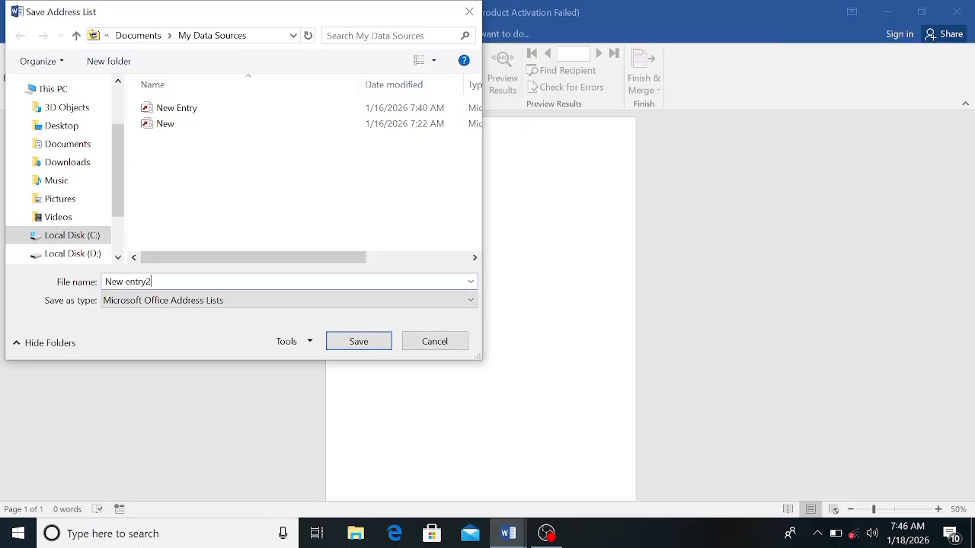
pyautogui.click(358, 343)
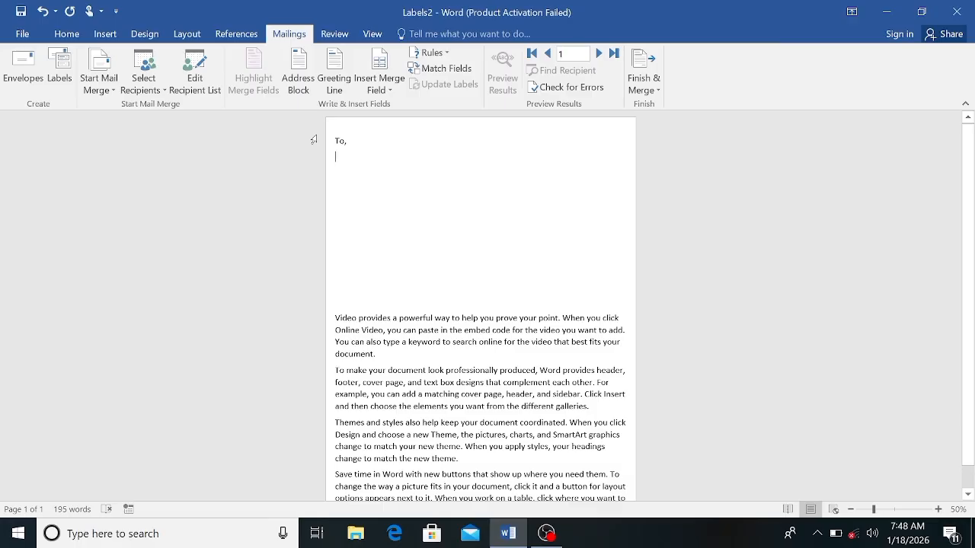
# Step: Insert an address block below "To," in the letter, with the recipient's name in the "Joshua Randall Jr." format
pyautogui.click(313, 84)
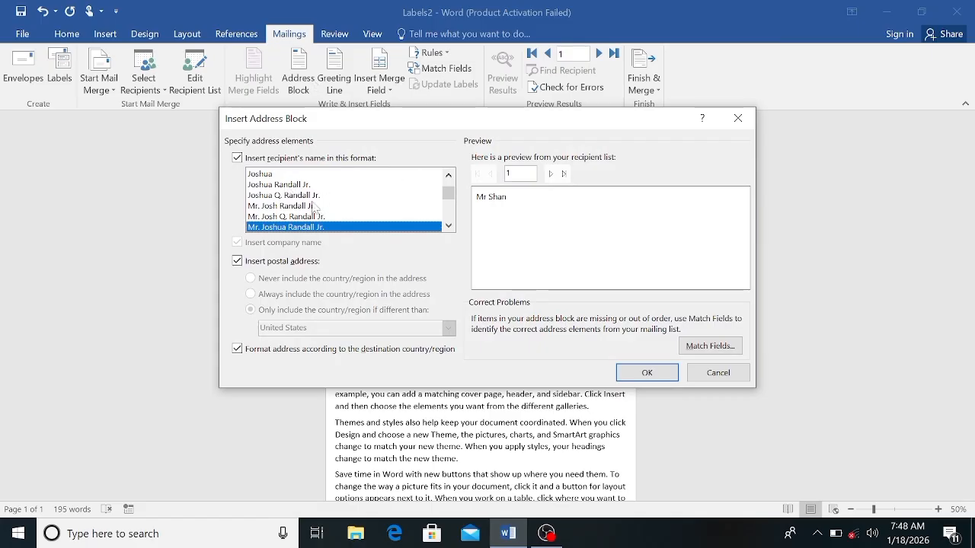
pyautogui.click(270, 175)
pyautogui.click(285, 185)
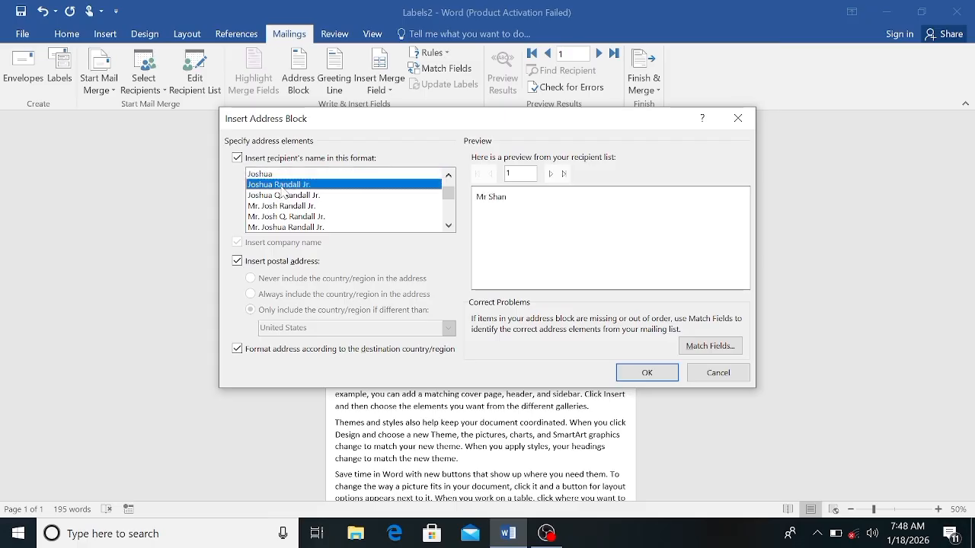
pyautogui.click(448, 225)
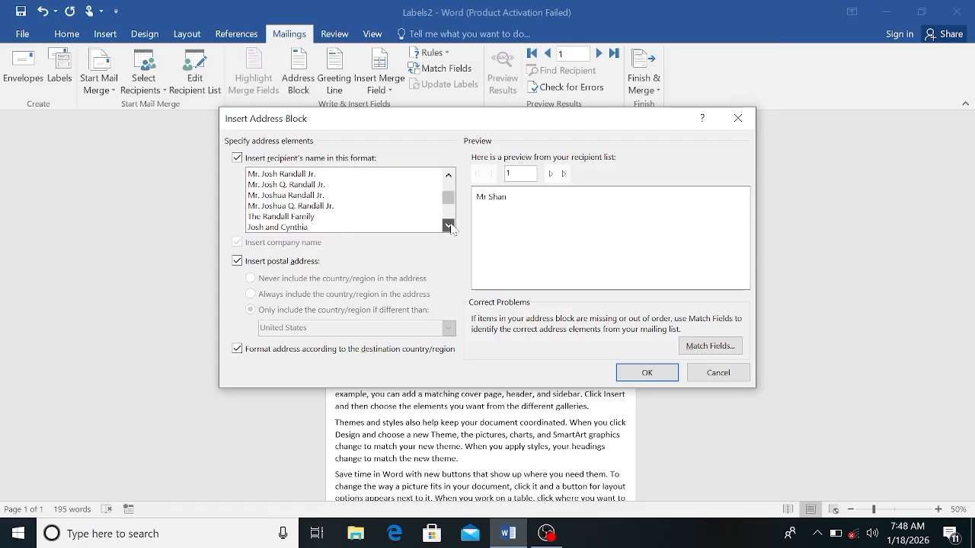
pyautogui.click(448, 225)
pyautogui.click(448, 226)
pyautogui.click(448, 226)
pyautogui.scroll(-2, 451, 229)
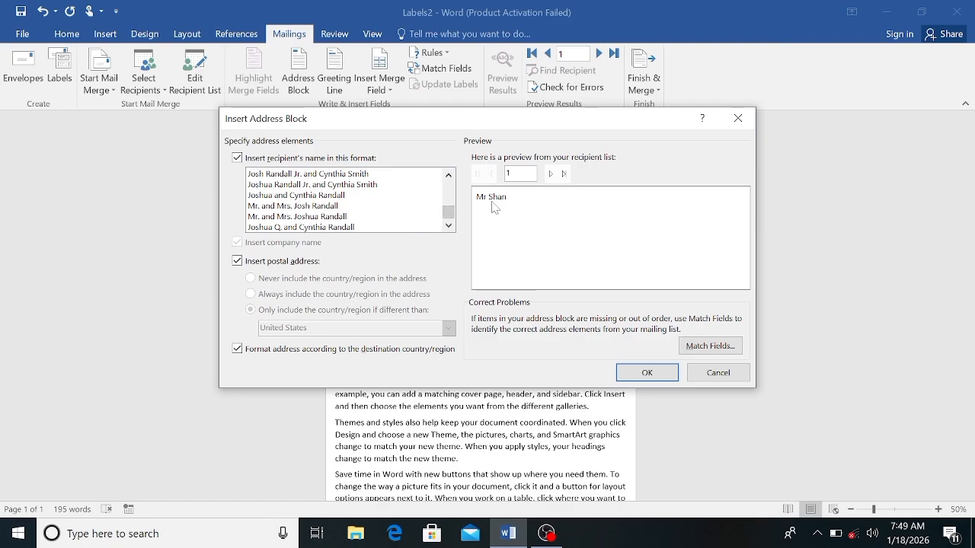
pyautogui.click(448, 176)
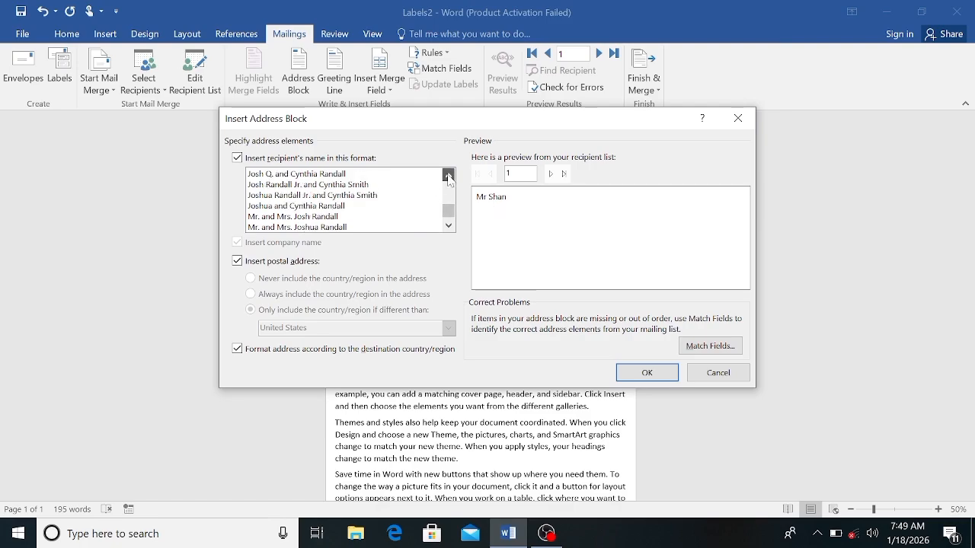
pyautogui.click(449, 176)
pyautogui.click(448, 176)
pyautogui.click(449, 176)
pyautogui.click(449, 176)
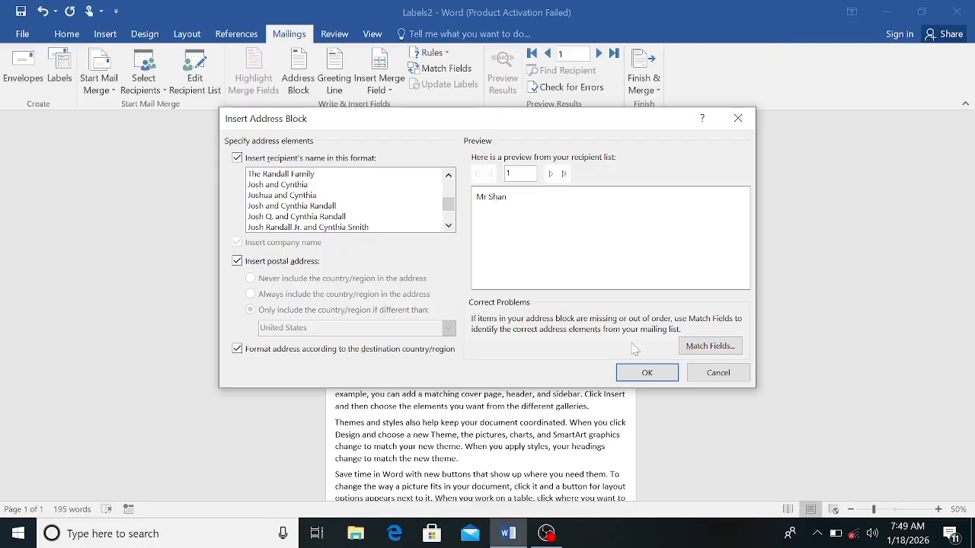
pyautogui.click(636, 377)
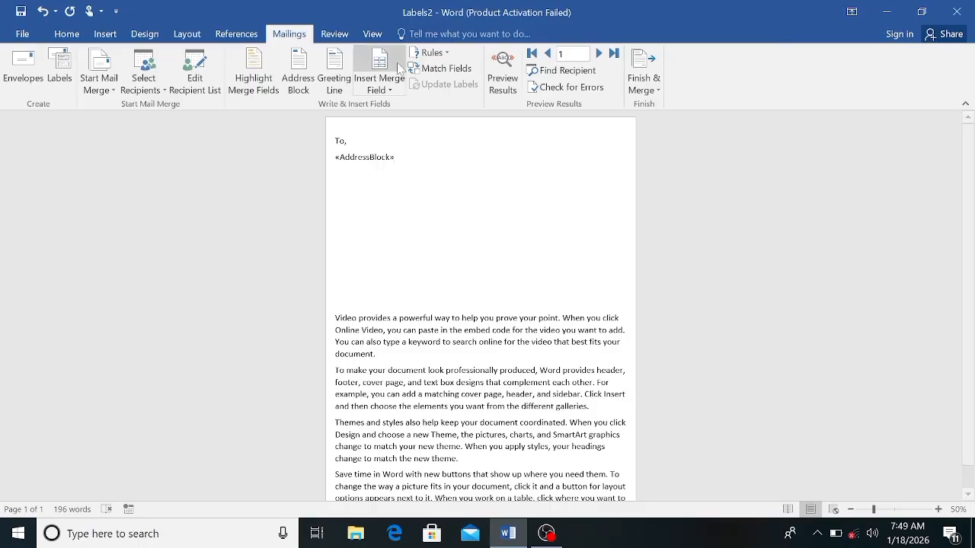
# Step: Preview the address block with the first recipient's data, return to the field view, and check the address block settings without changing them
pyautogui.click(495, 85)
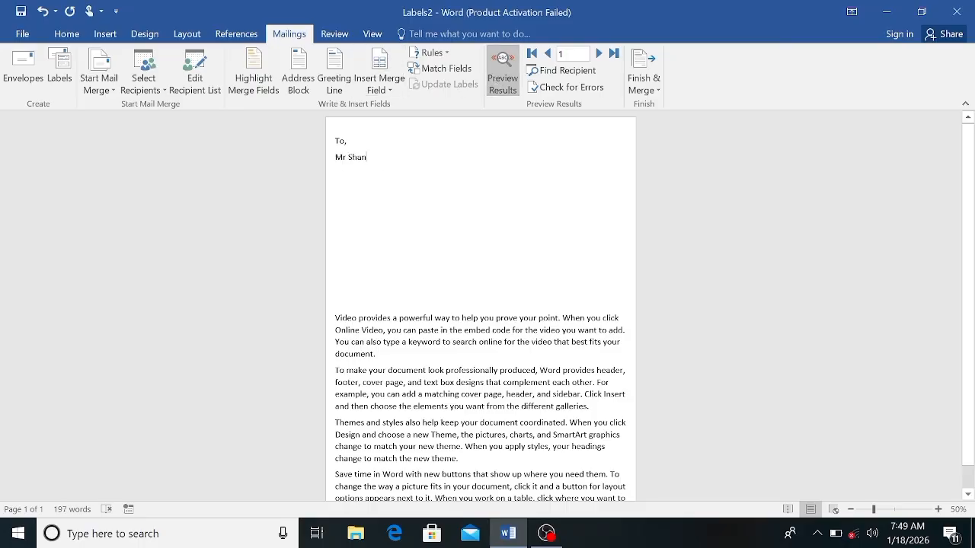
pyautogui.click(499, 86)
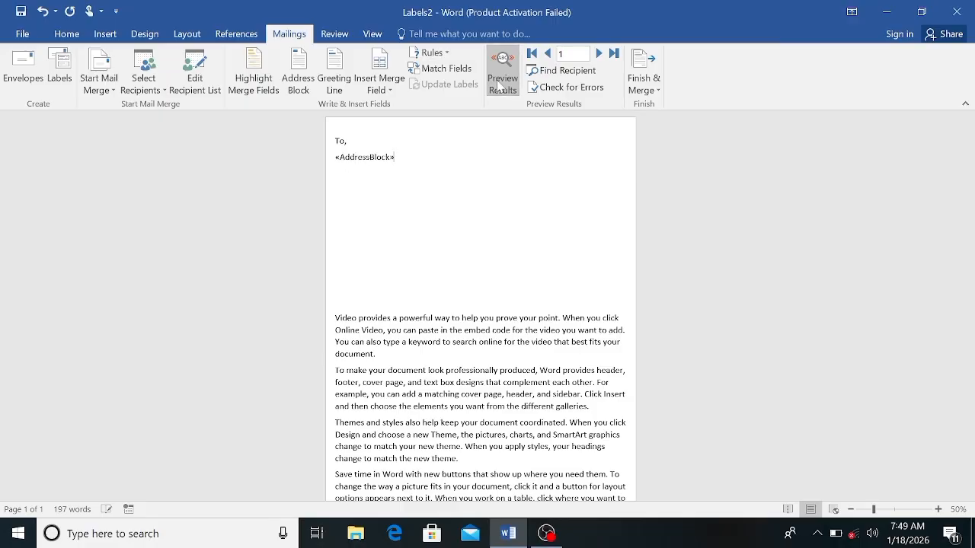
pyautogui.click(311, 91)
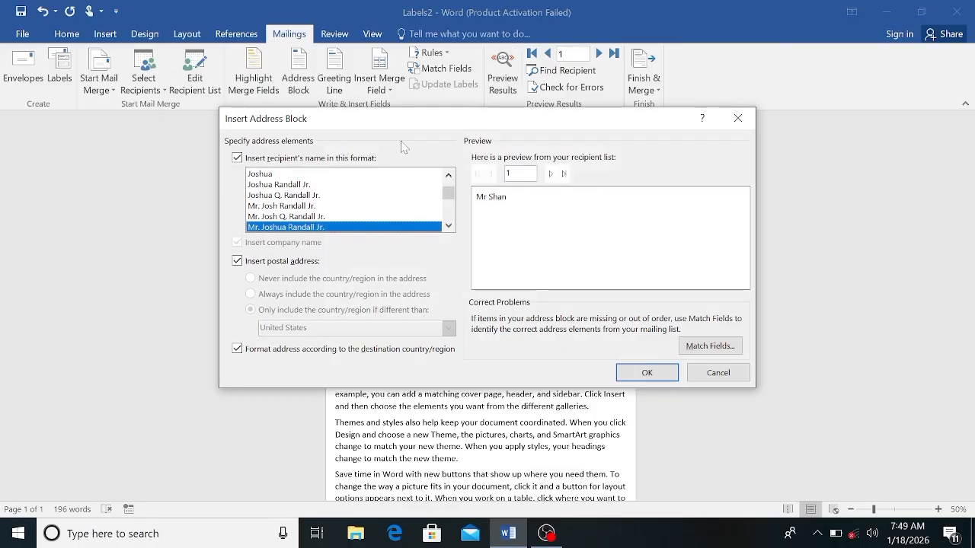
pyautogui.click(716, 373)
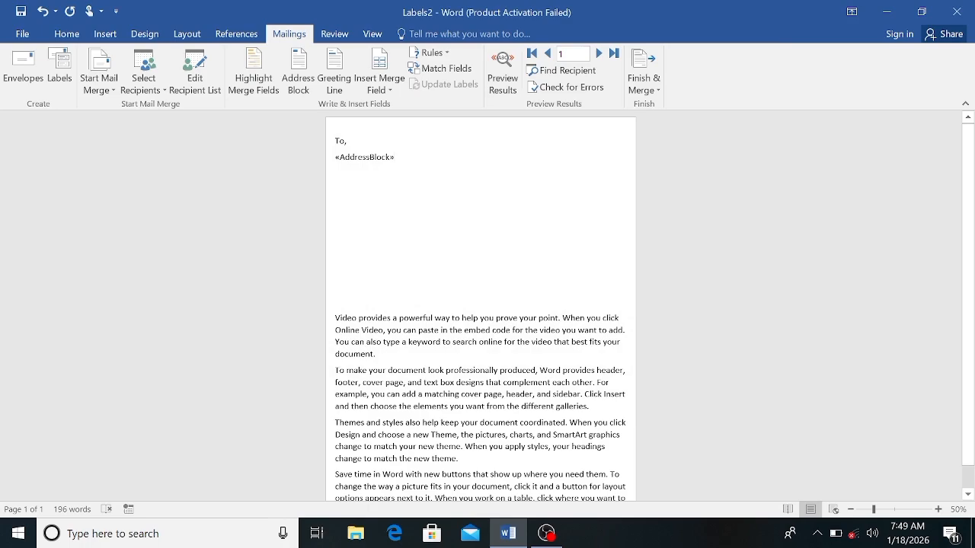
# Step: Undo the address block insertion and re-enter "To," at the start of the letter, followed by a new line
pyautogui.hotkey('ctrl', 'z')
pyautogui.hotkey('ctrl', 'z')
pyautogui.hotkey('ctrl', 'z')
pyautogui.hotkey('ctrl', 'z')
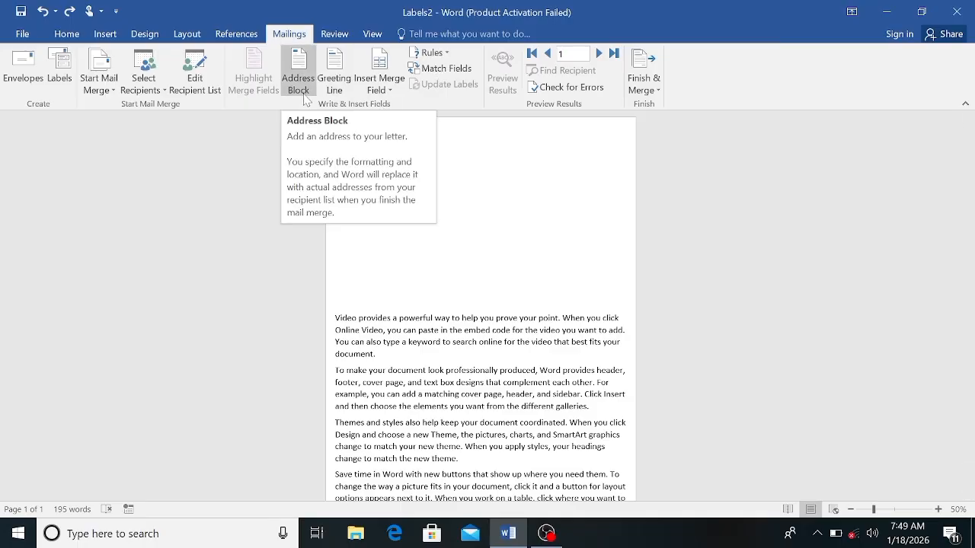
pyautogui.write('To,')
pyautogui.press('Return')
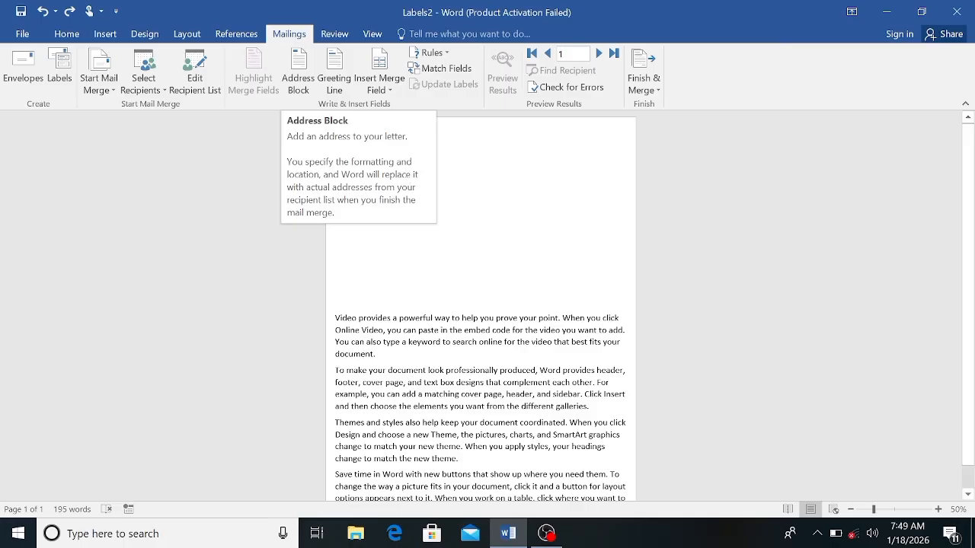
# Step: Insert the Title and Name merge fields on separate lines below "To,"
pyautogui.click(389, 87)
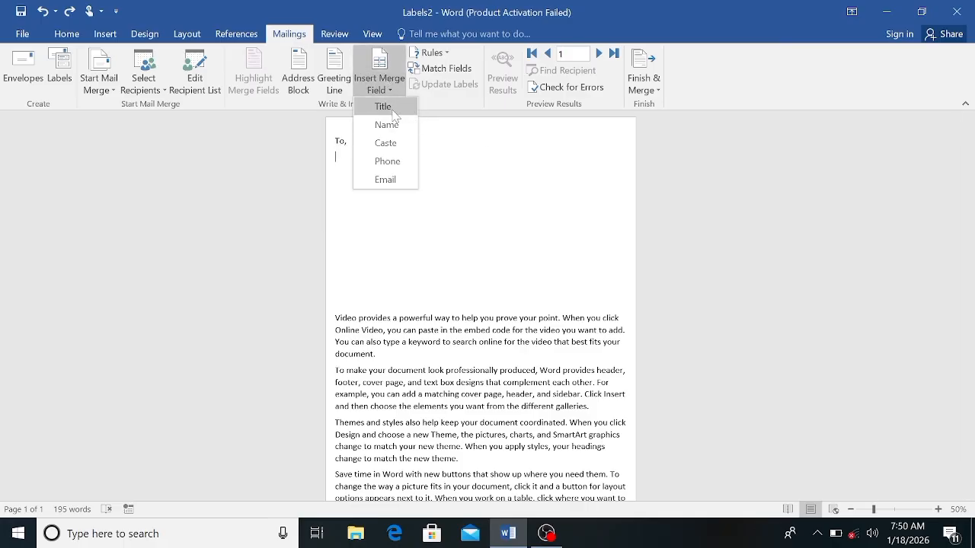
pyautogui.click(392, 111)
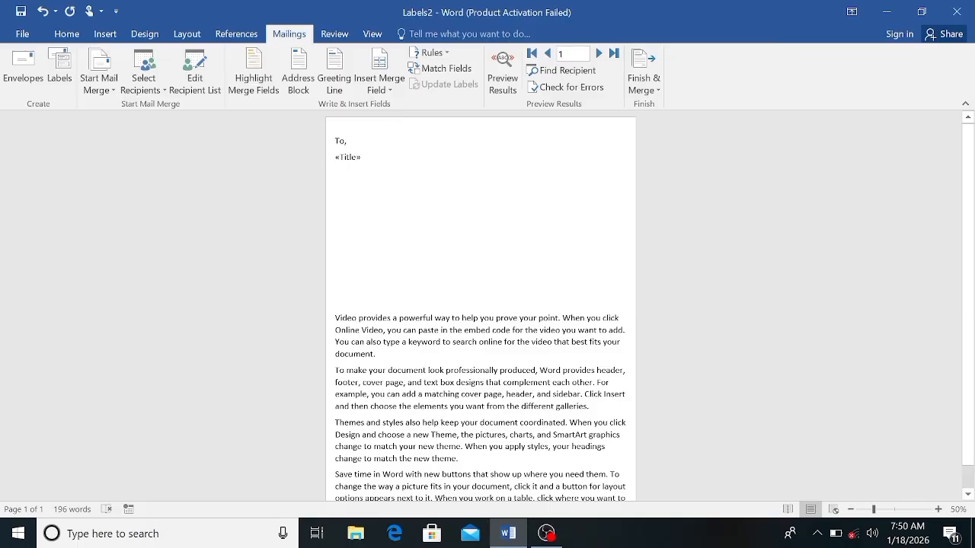
pyautogui.press('Return')
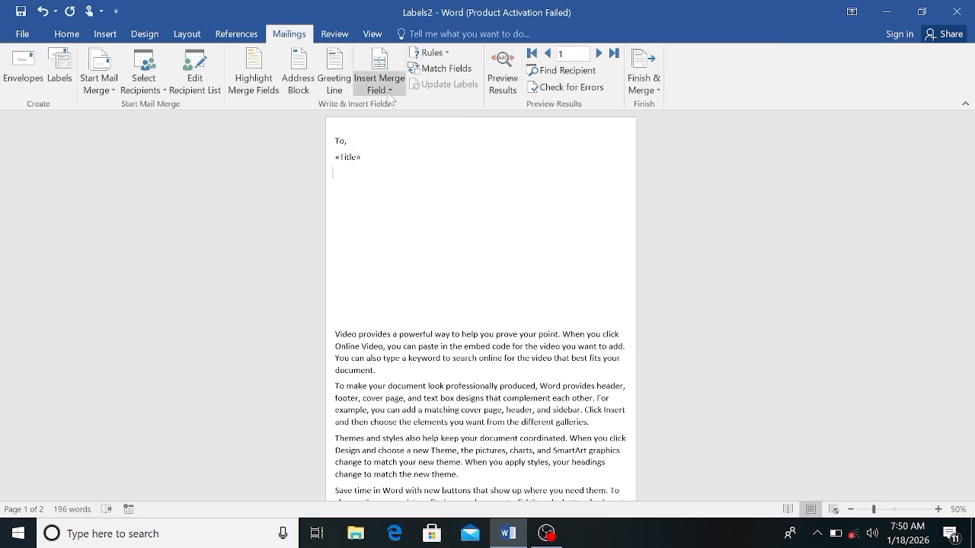
pyautogui.press('Delete')
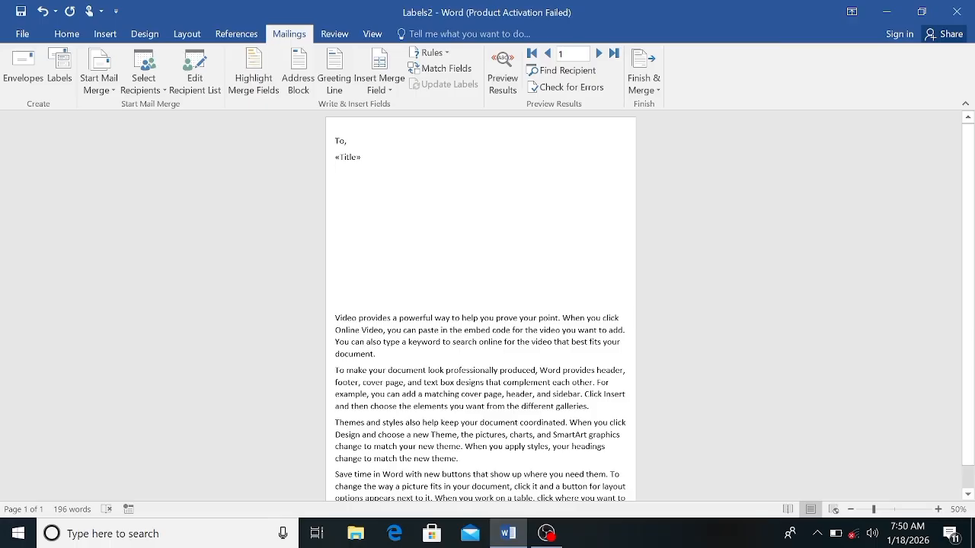
pyautogui.click(387, 94)
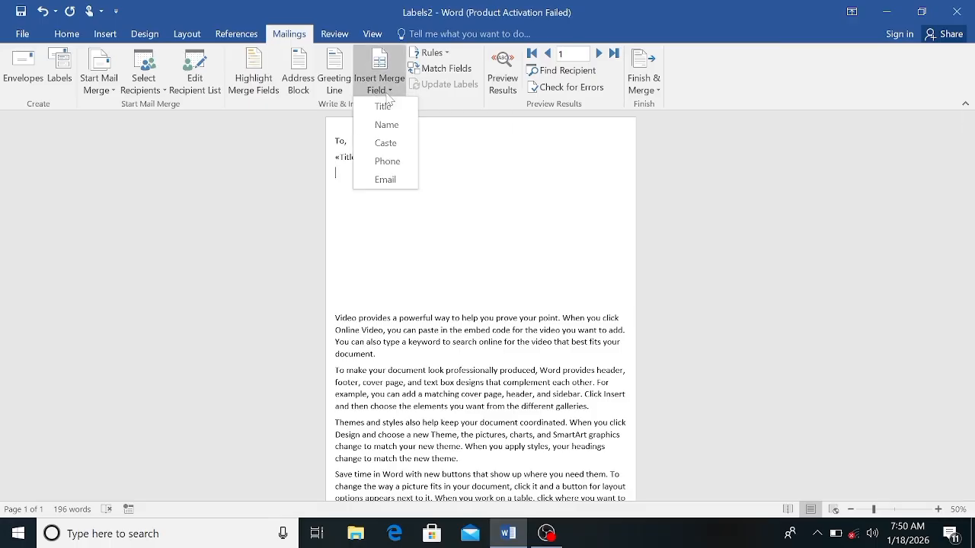
pyautogui.click(386, 126)
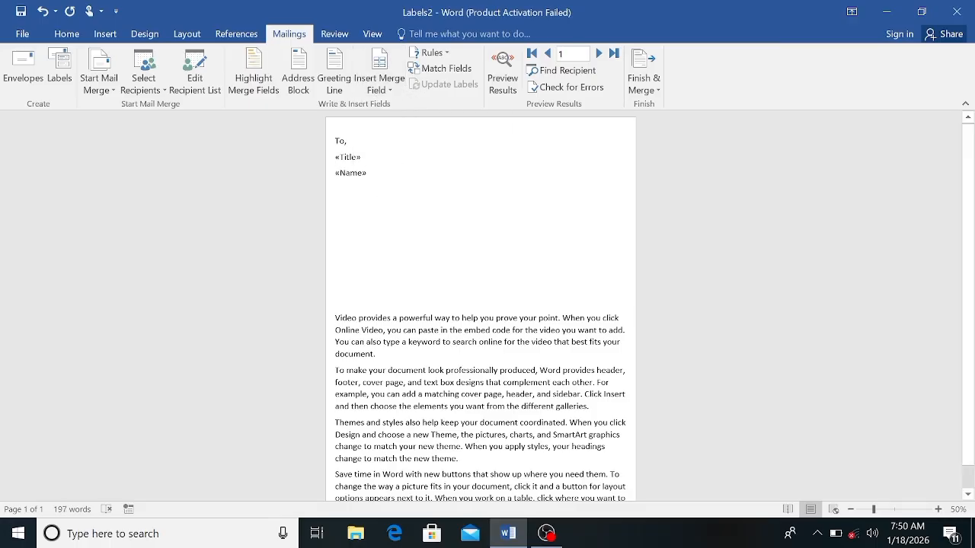
# Step: Insert the Caste, Phone and Email merge fields on separate lines below the Name field
pyautogui.click(393, 84)
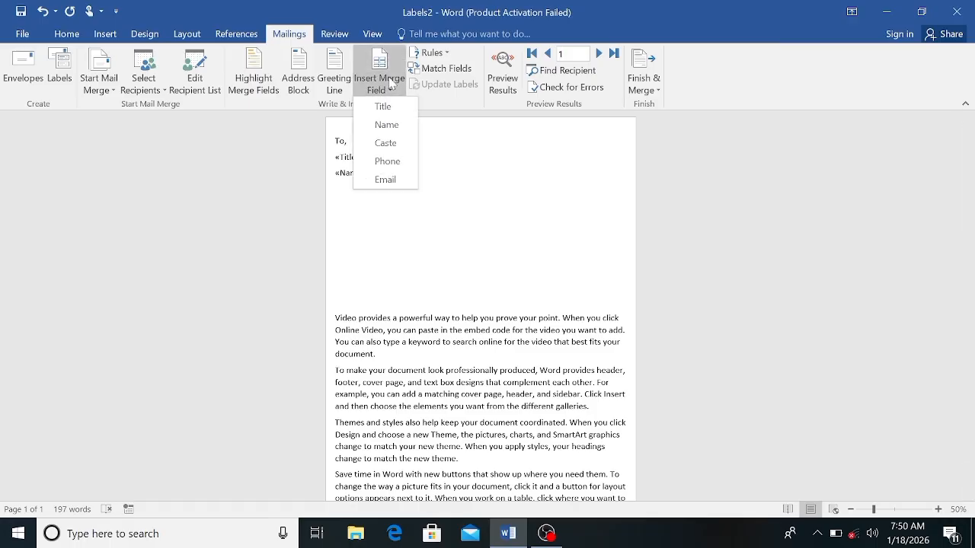
pyautogui.click(385, 143)
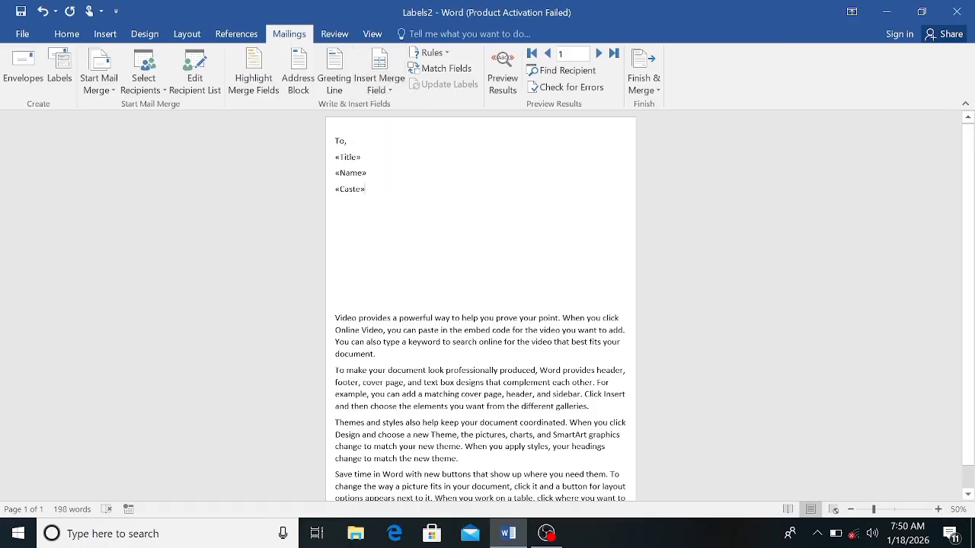
pyautogui.click(384, 86)
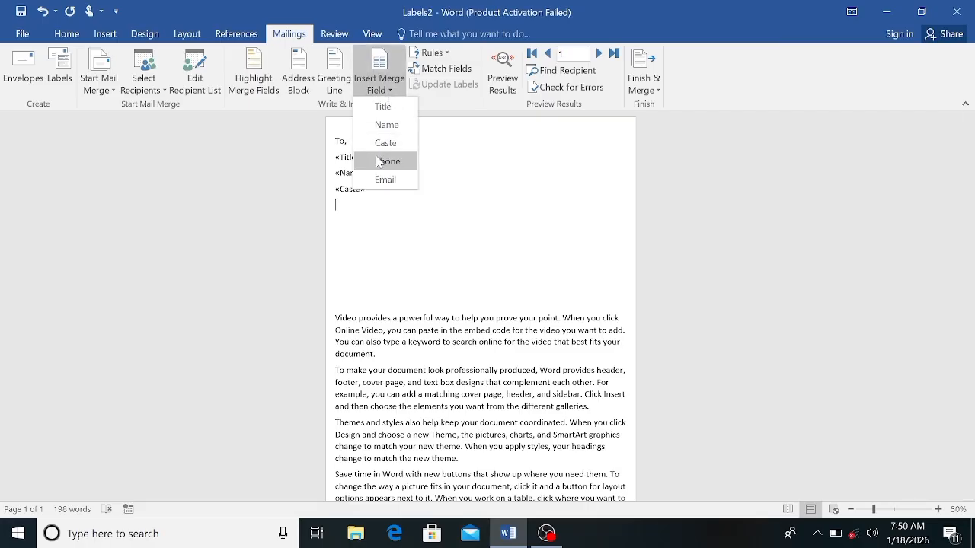
pyautogui.click(379, 163)
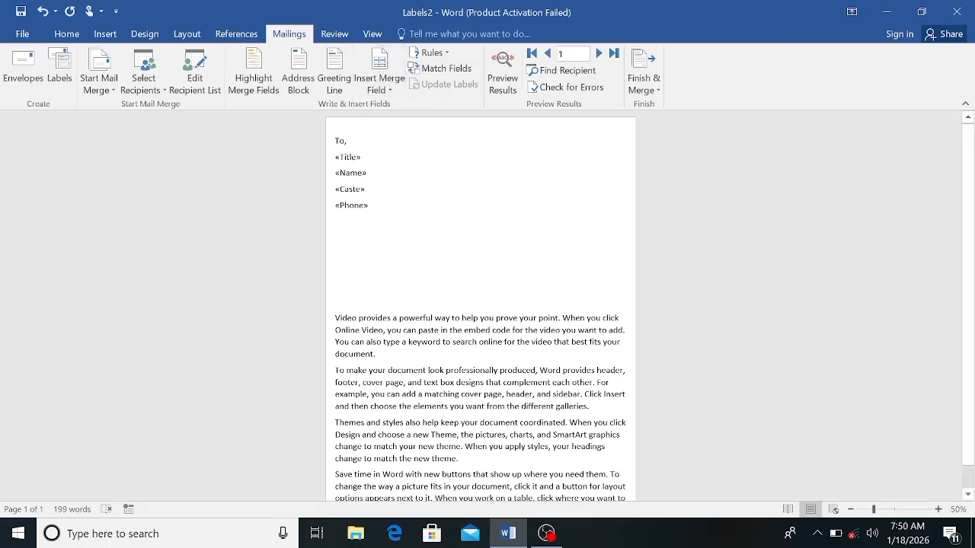
pyautogui.click(395, 82)
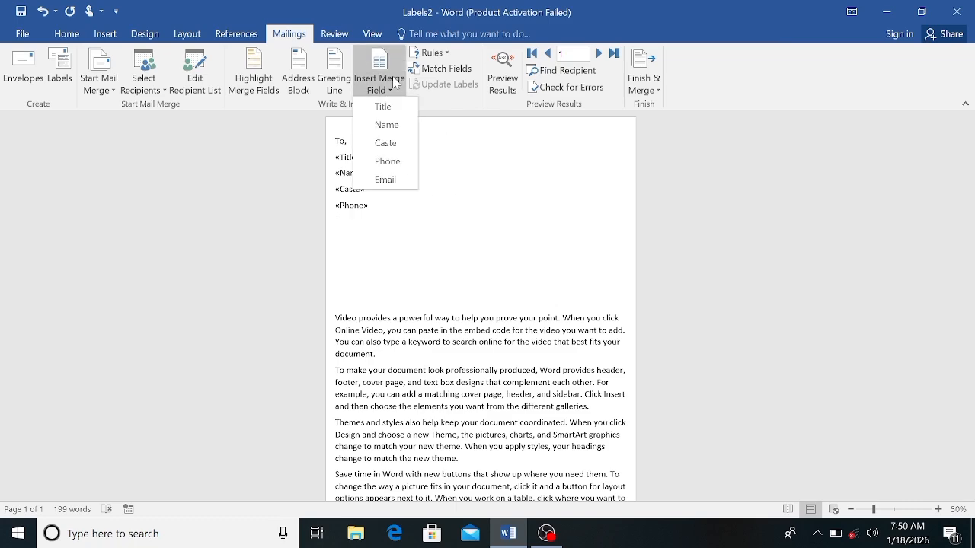
pyautogui.click(384, 179)
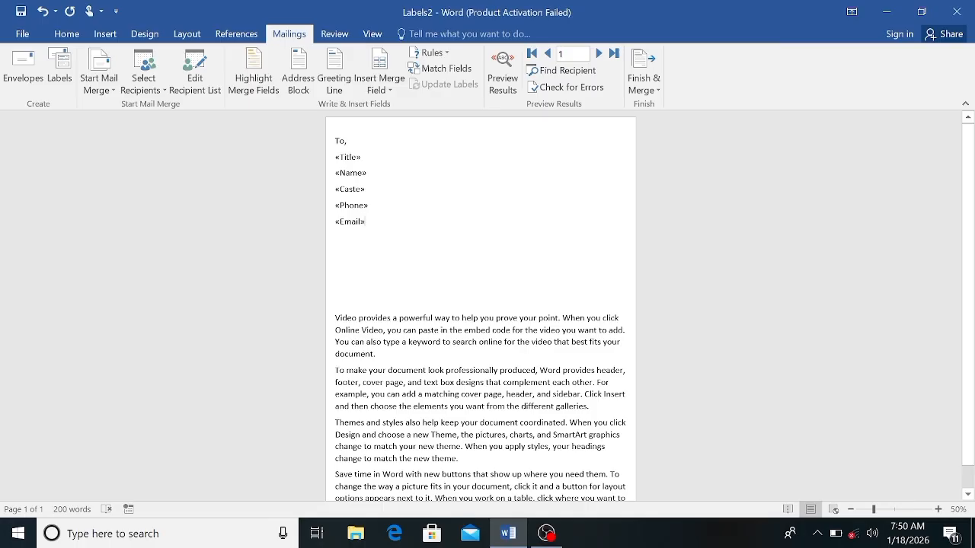
# Step: Preview the merged results and browse through the first three recipient records, returning to the first one
pyautogui.click(503, 79)
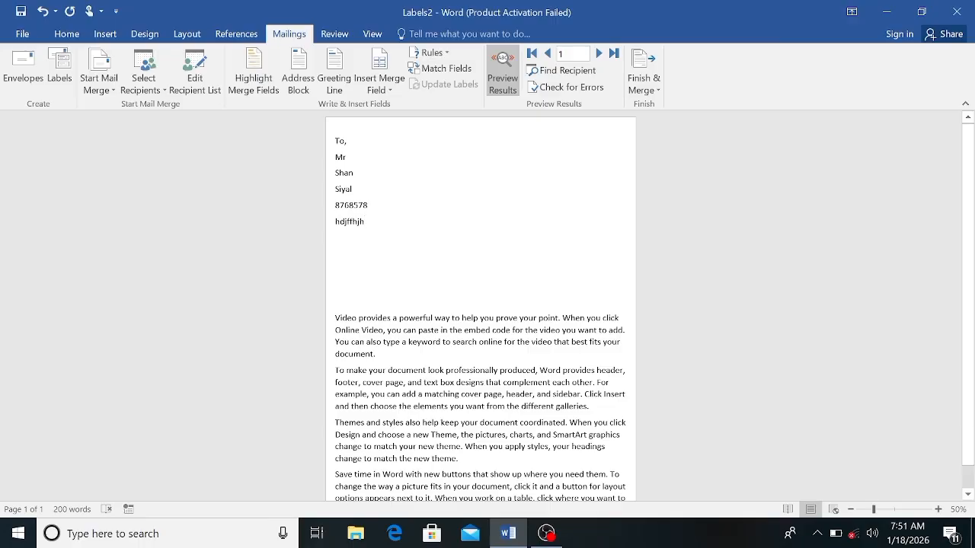
pyautogui.moveTo(349, 173); pyautogui.dragTo(546, 115)
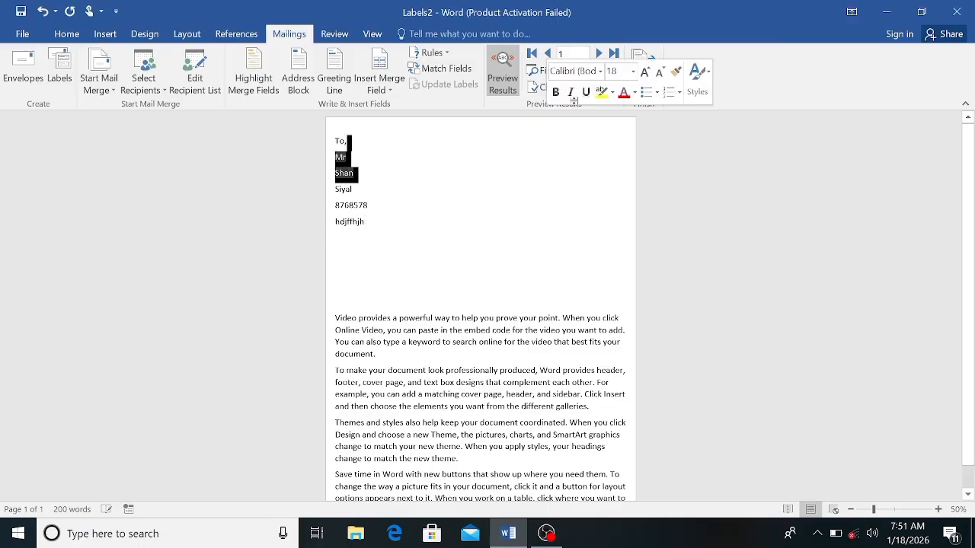
pyautogui.click(582, 162)
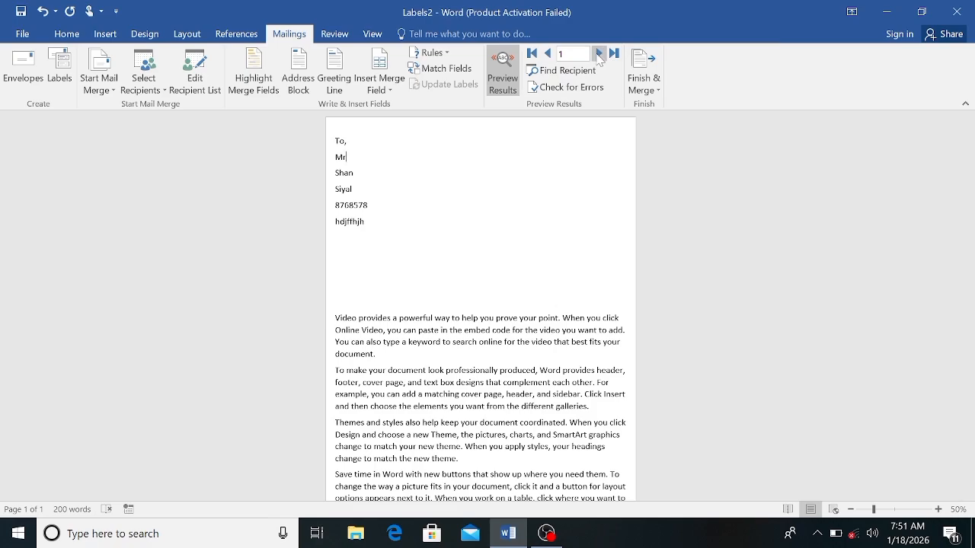
pyautogui.click(599, 54)
pyautogui.click(599, 54)
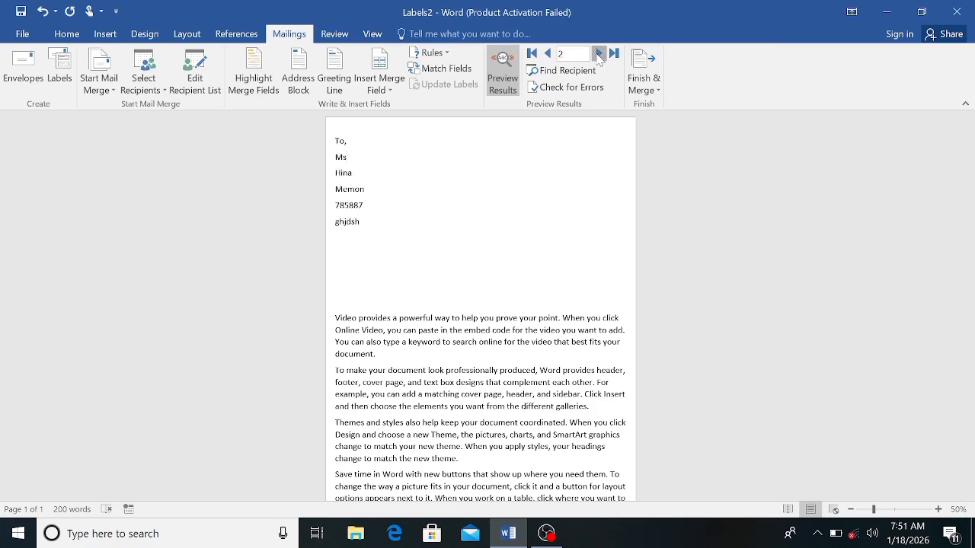
pyautogui.click(548, 54)
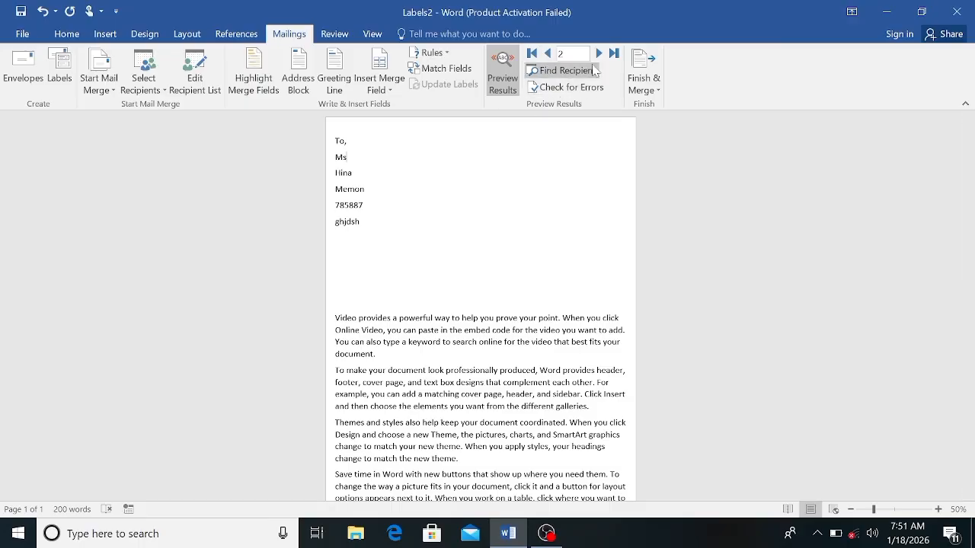
pyautogui.click(598, 54)
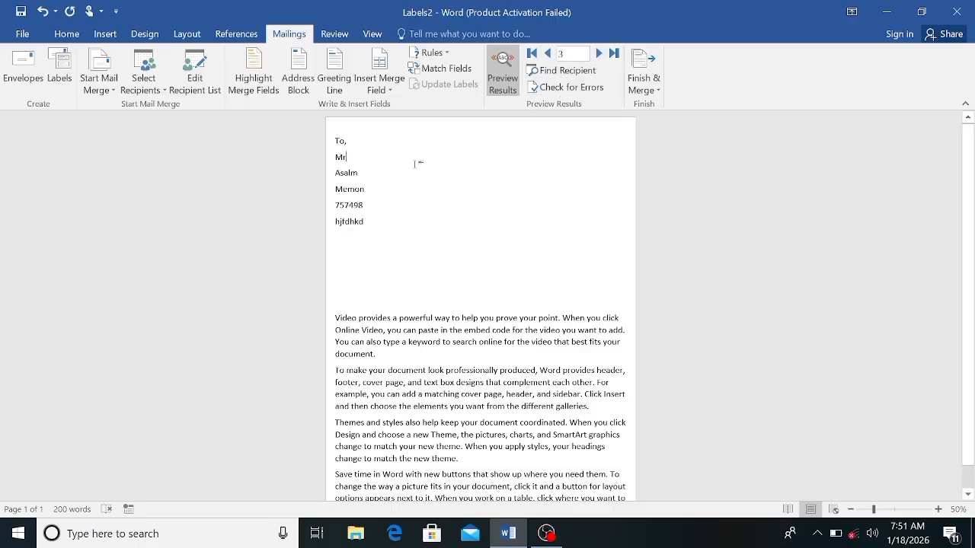
pyautogui.doubleClick(546, 55)
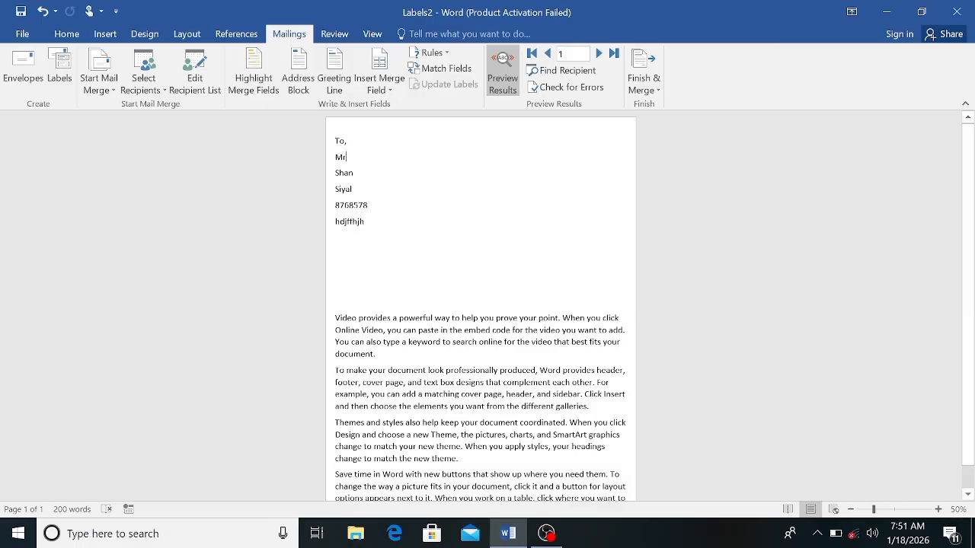
# Step: Format the recipient's name below the title in red and bold
pyautogui.moveTo(335, 173); pyautogui.dragTo(358, 174)
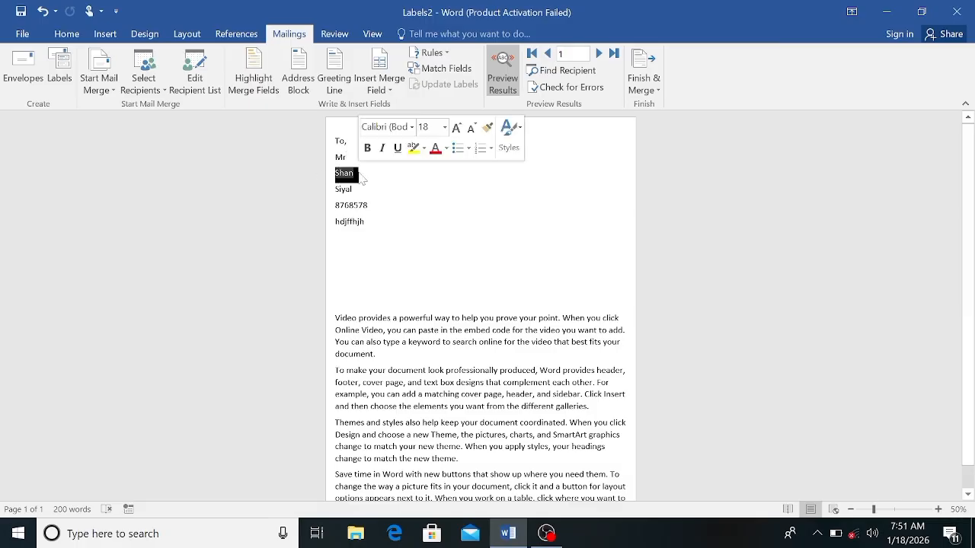
pyautogui.click(437, 151)
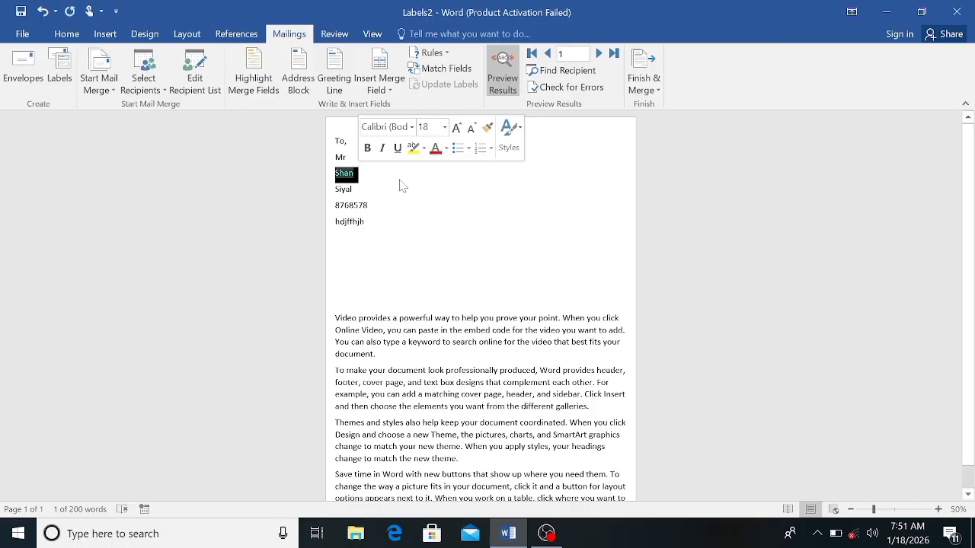
pyautogui.click(367, 148)
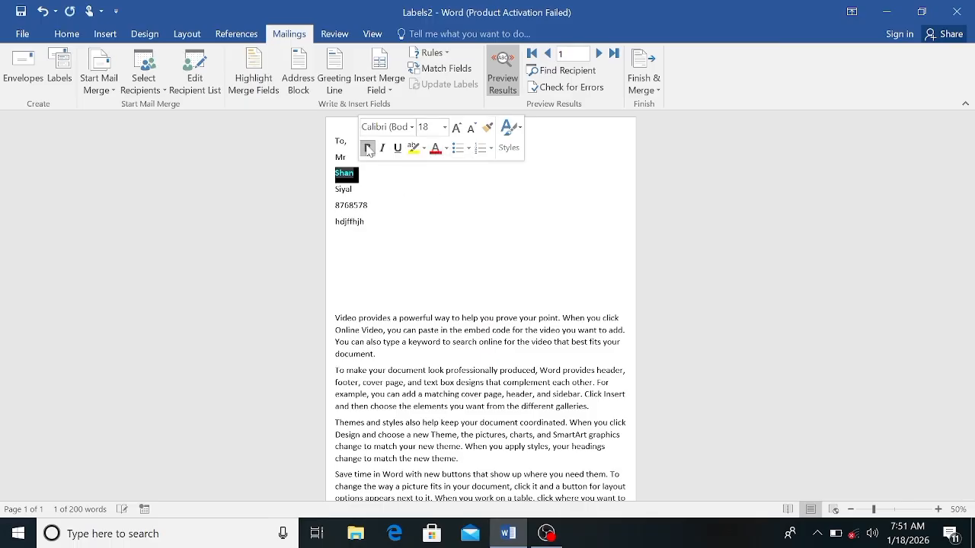
pyautogui.click(436, 201)
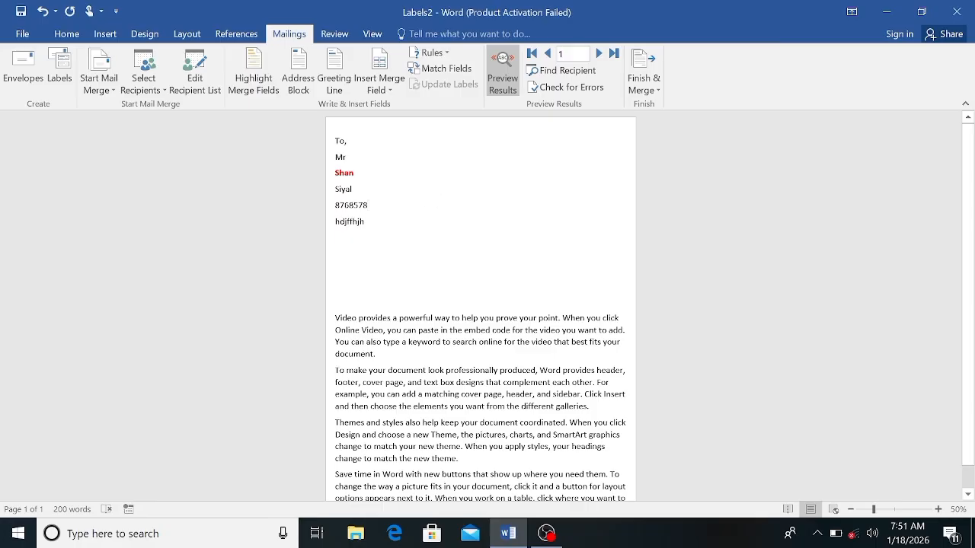
# Step: Check the name formatting on the second and third recipient records, then return to the first record
pyautogui.click(599, 54)
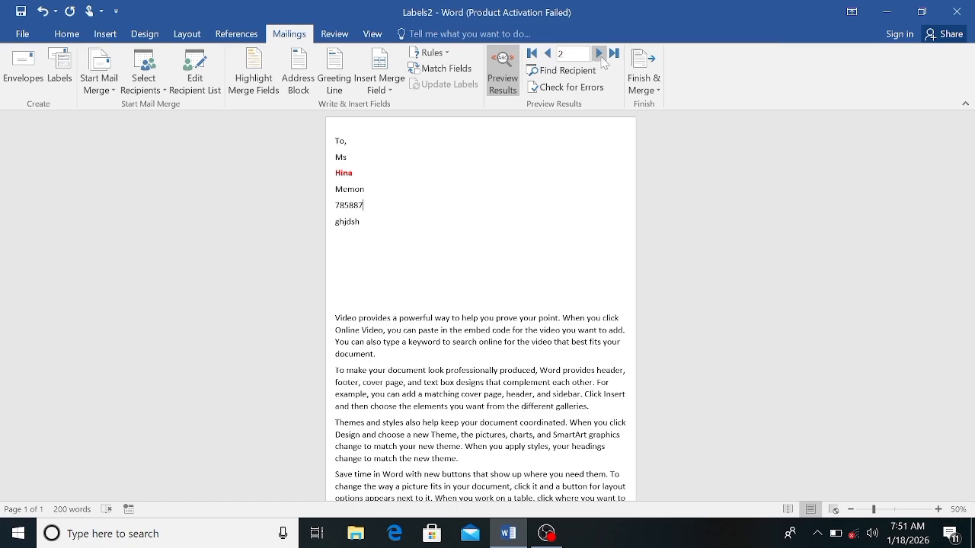
pyautogui.click(598, 55)
pyautogui.click(548, 55)
pyautogui.click(547, 54)
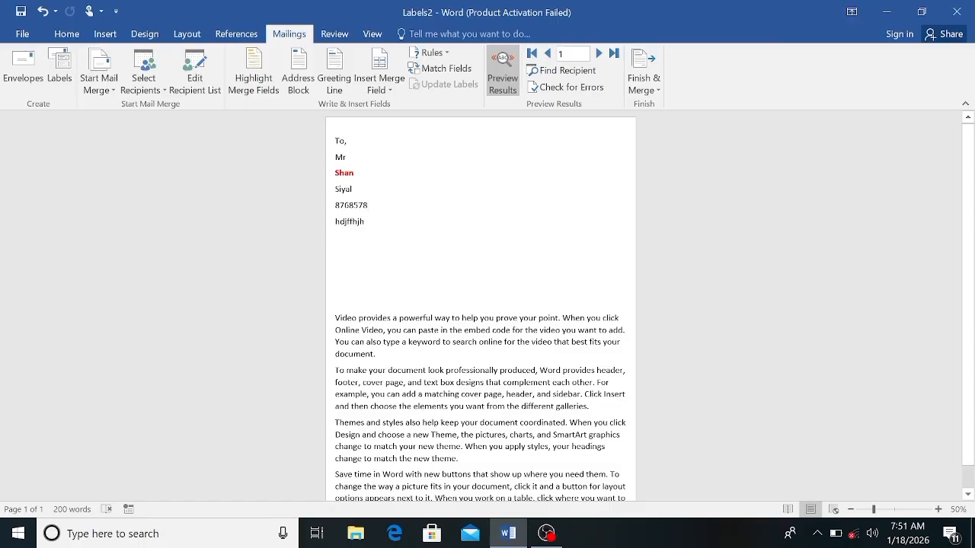
# Step: Try to insert a greeting line after "To," using "Dear", the "Mr. Randall" name format and a comma
pyautogui.click(332, 84)
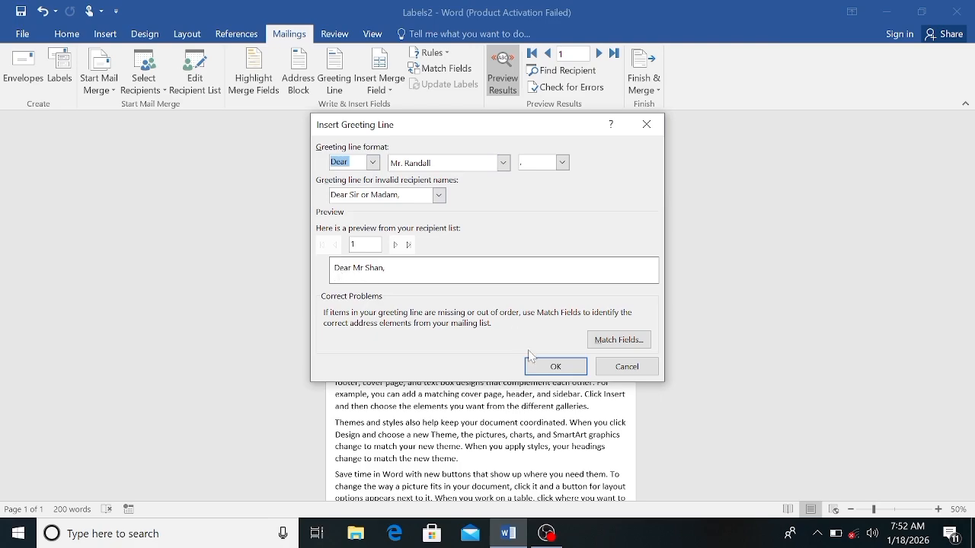
pyautogui.click(556, 366)
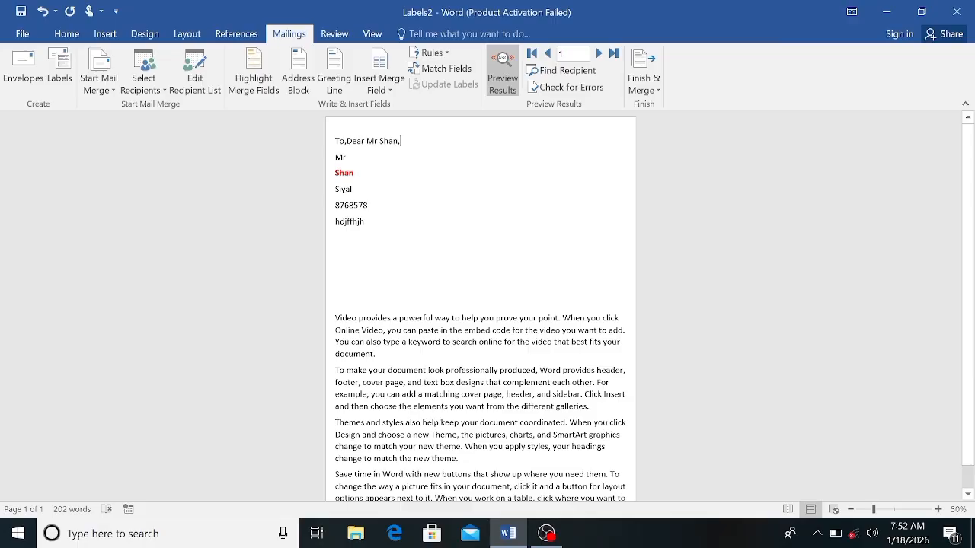
pyautogui.hotkey('ctrl', 'z')
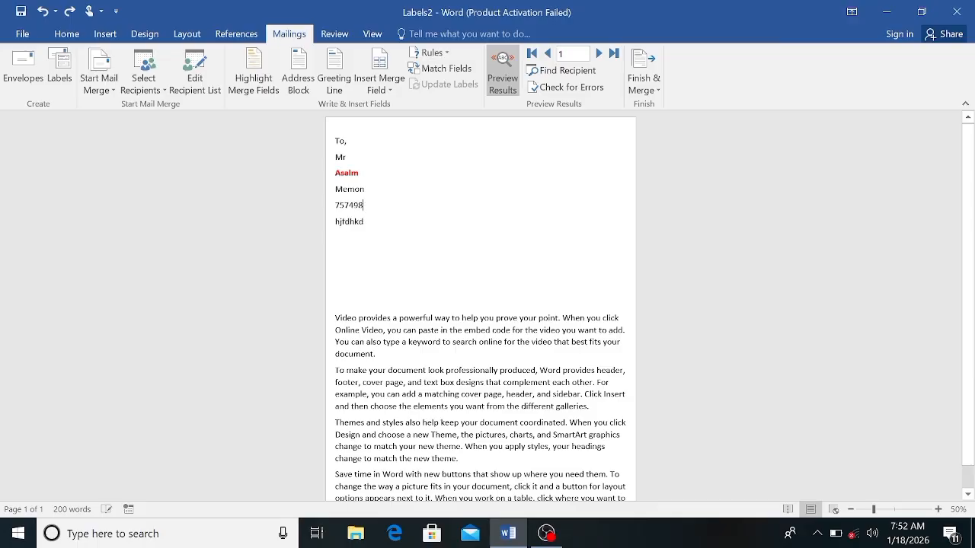
# Step: Put the Name merge field on the same line as the Title field and preview the merged result
pyautogui.doubleClick(341, 175)
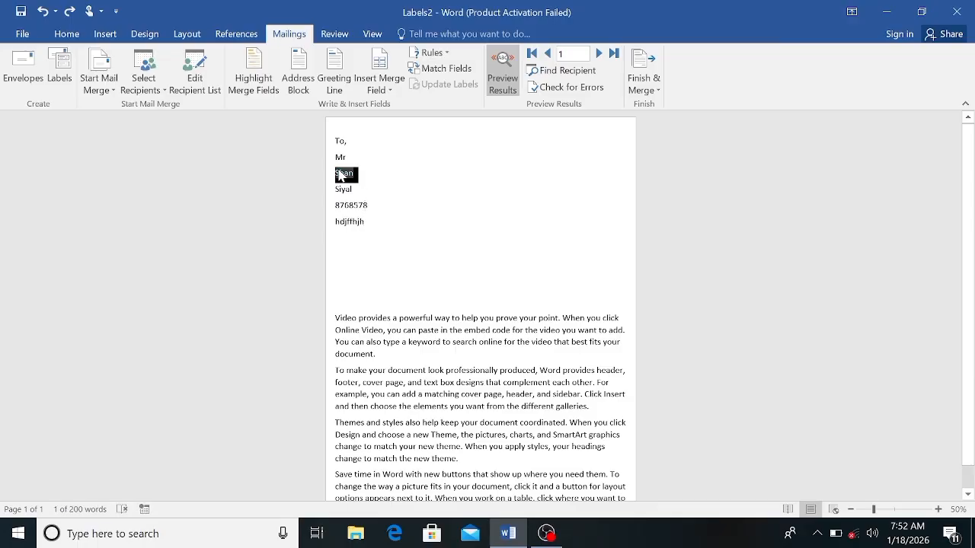
pyautogui.press('Left')
pyautogui.press('Left')
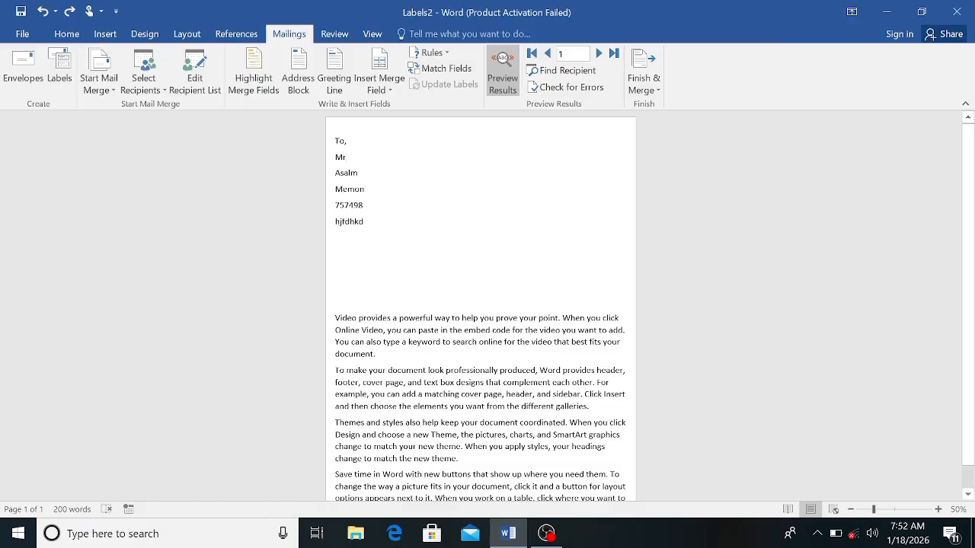
pyautogui.click(503, 72)
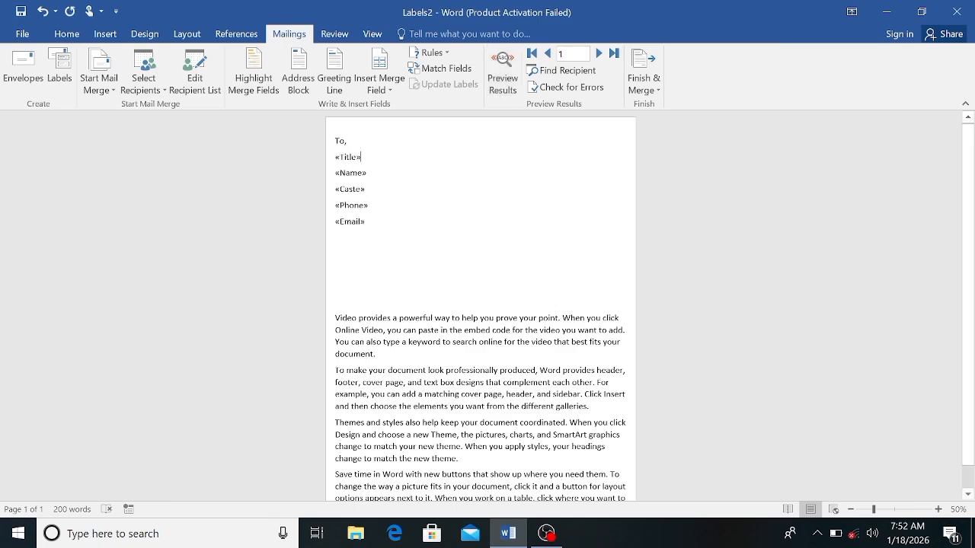
pyautogui.click(337, 173)
pyautogui.press('BackSpace')
pyautogui.press('BackSpace')
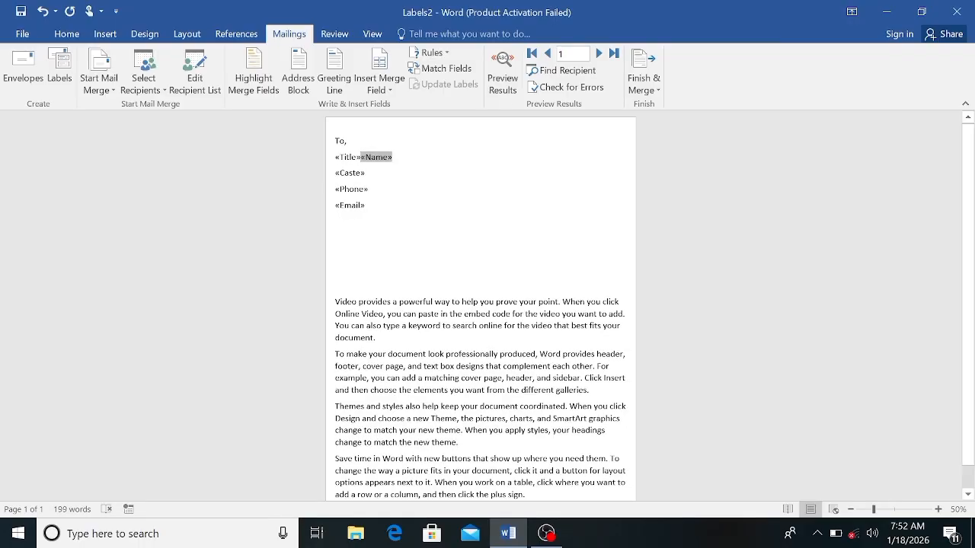
pyautogui.click(503, 72)
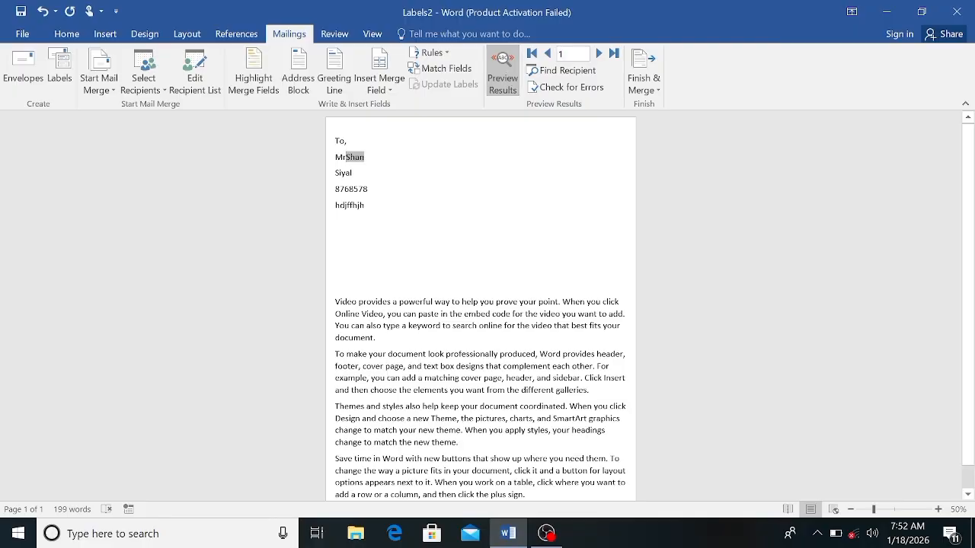
# Step: Try an If...Then...Else rule after the Caste field that inserts "Sir" when Title equals Mr and "Mam" otherwise, then undo it
pyautogui.click(380, 172)
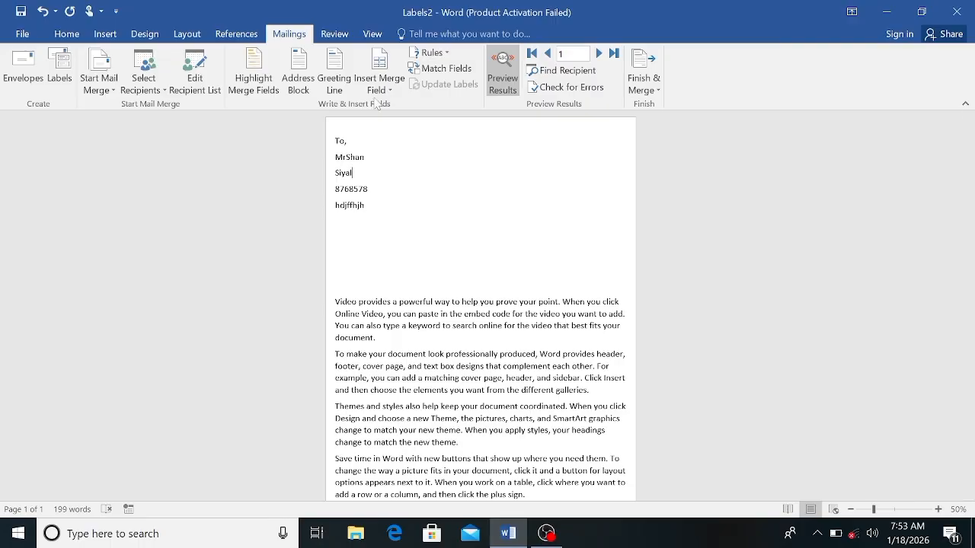
pyautogui.click(446, 53)
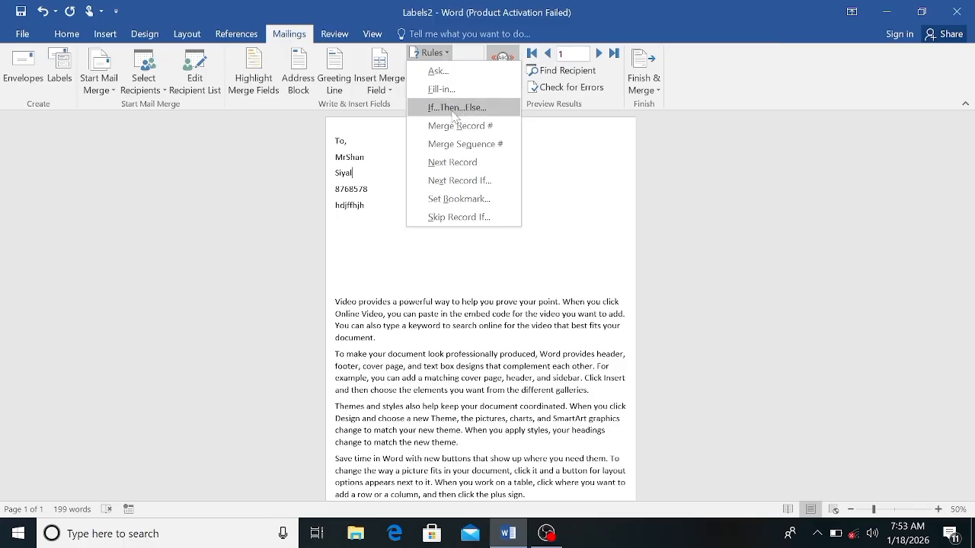
pyautogui.click(448, 107)
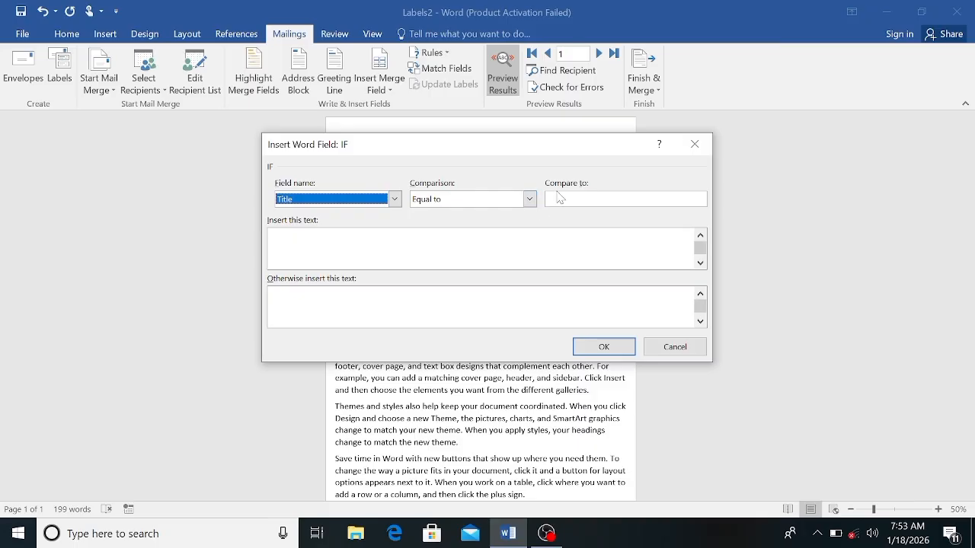
pyautogui.click(582, 200)
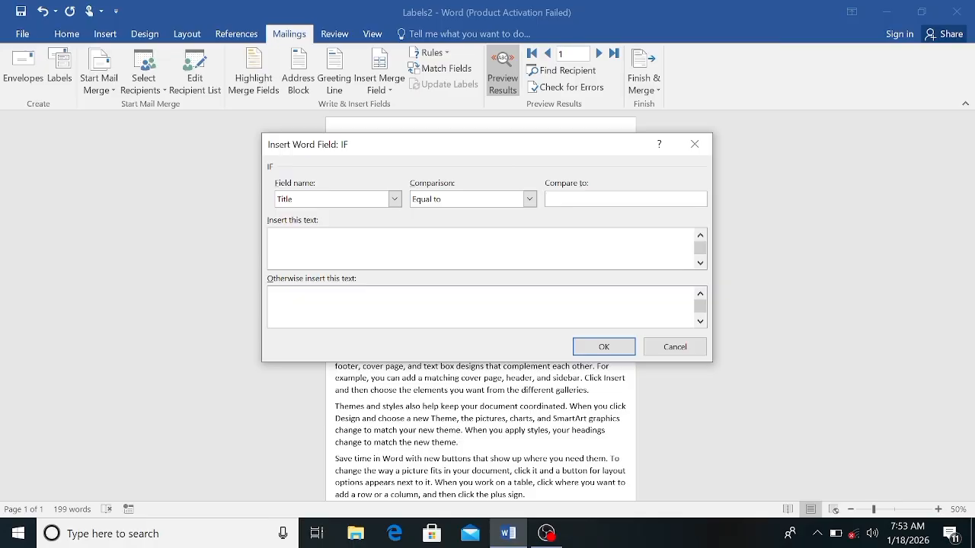
pyautogui.write('Mr')
pyautogui.click(292, 239)
pyautogui.write('S')
pyautogui.write('ir')
pyautogui.write('Mam')
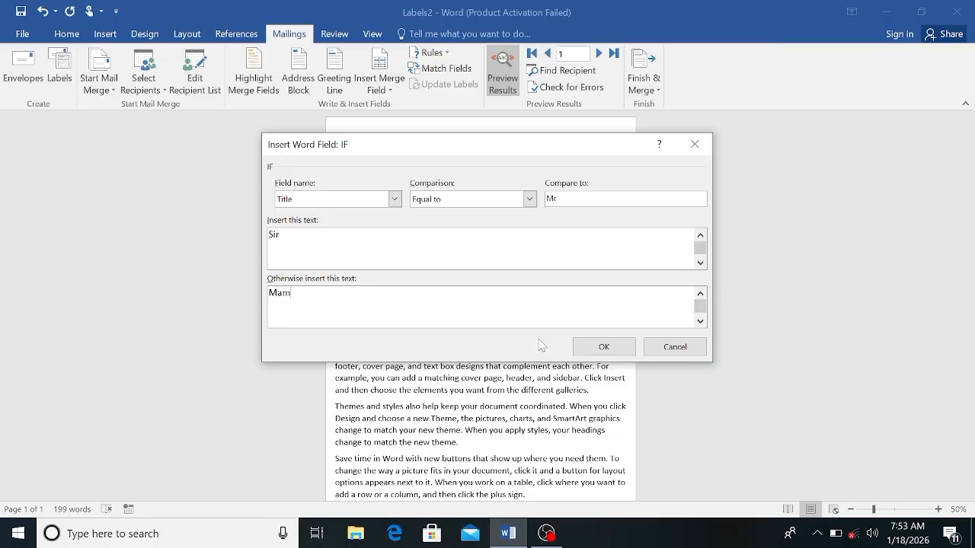
pyautogui.click(583, 352)
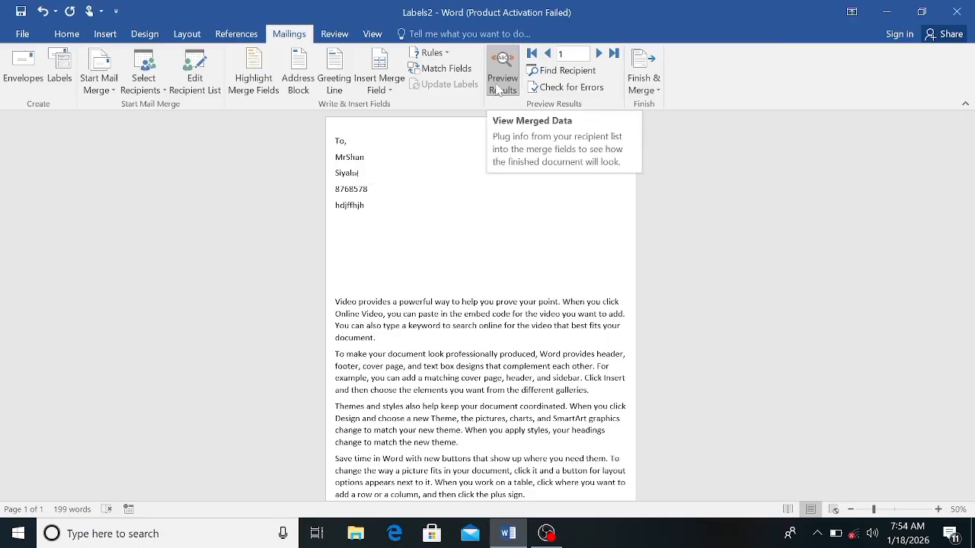
pyautogui.hotkey('ctrl', 'z')
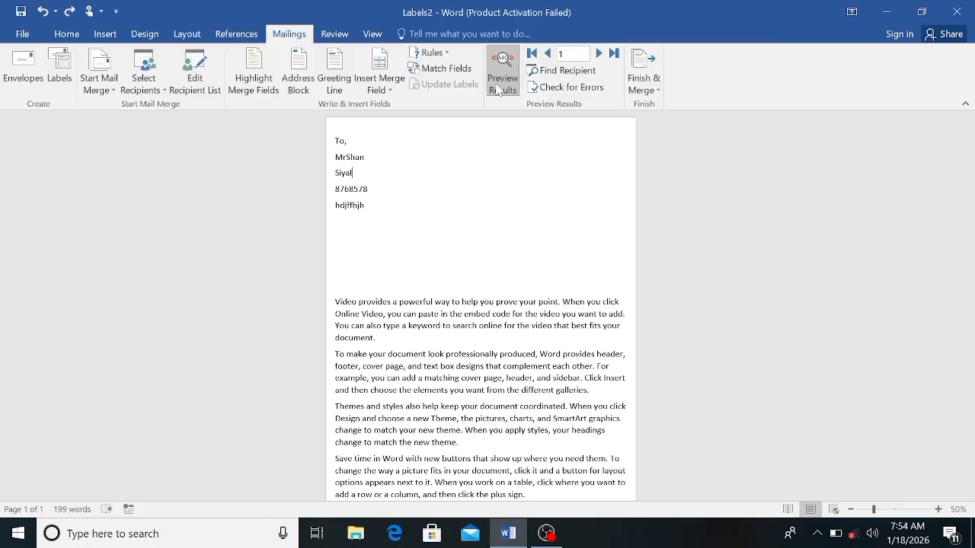
# Step: Return the Name merge field to its own line below the Title field and preview the merged result
pyautogui.click(497, 85)
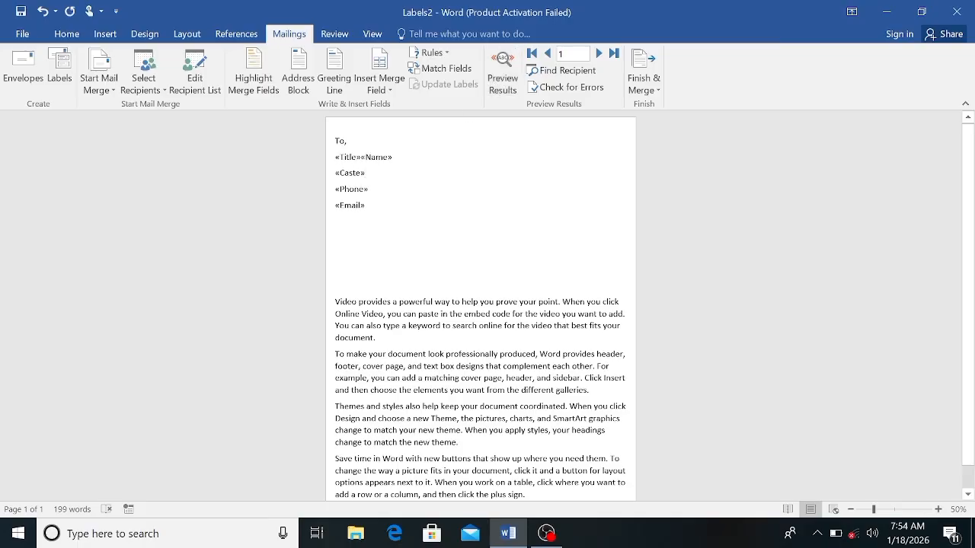
pyautogui.click(361, 157)
pyautogui.press('Return')
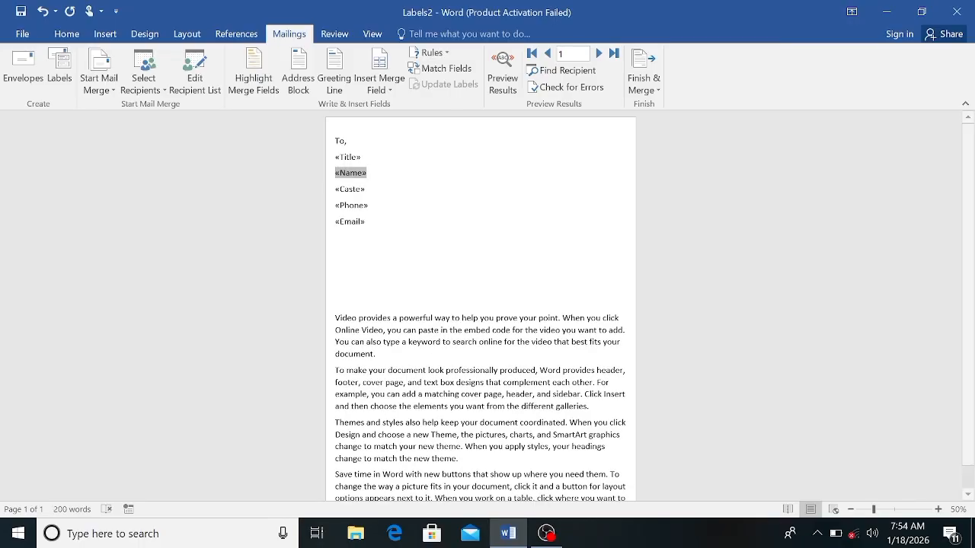
pyautogui.click(503, 78)
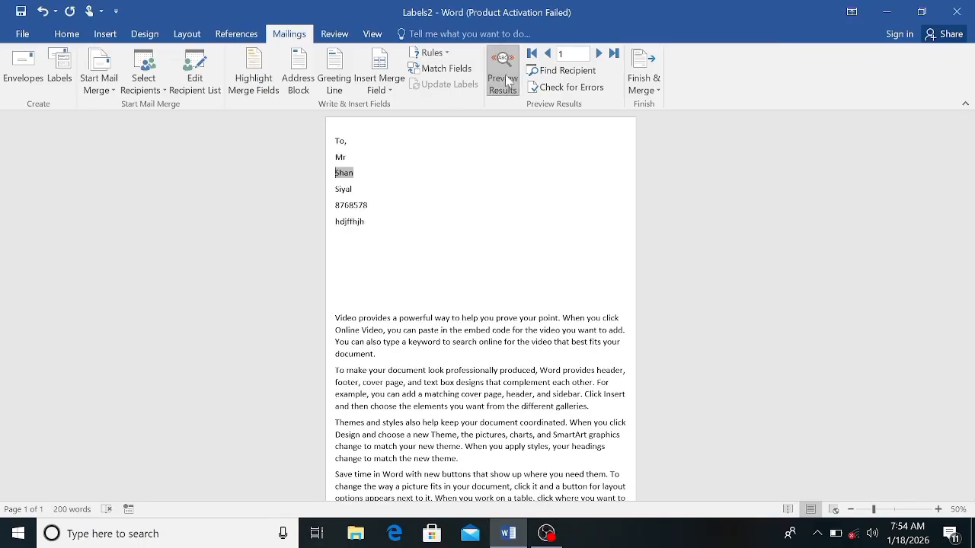
# Step: Insert an If...Then...Else rule before the name with "Sir" when Title equals Mr, otherwise "Mam", and check it on the second record
pyautogui.click(441, 53)
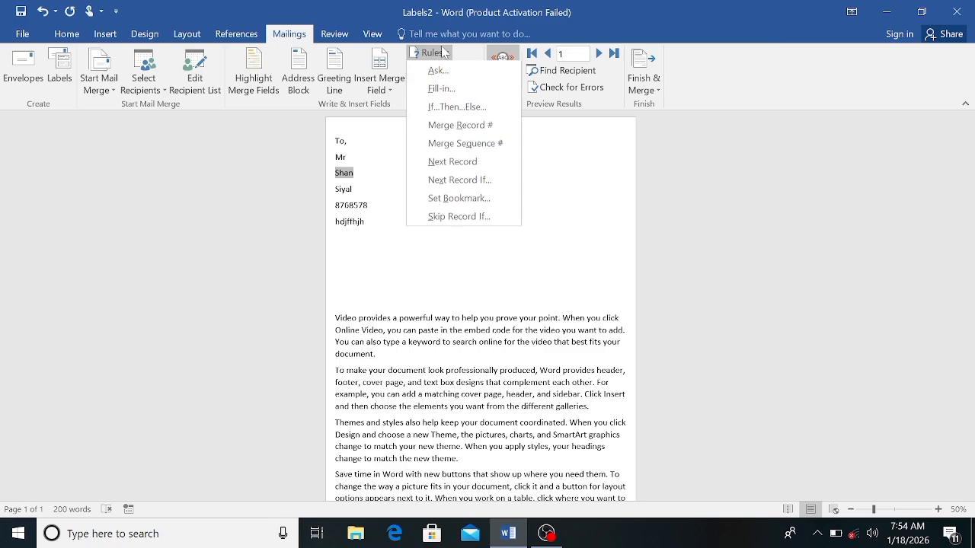
pyautogui.click(455, 110)
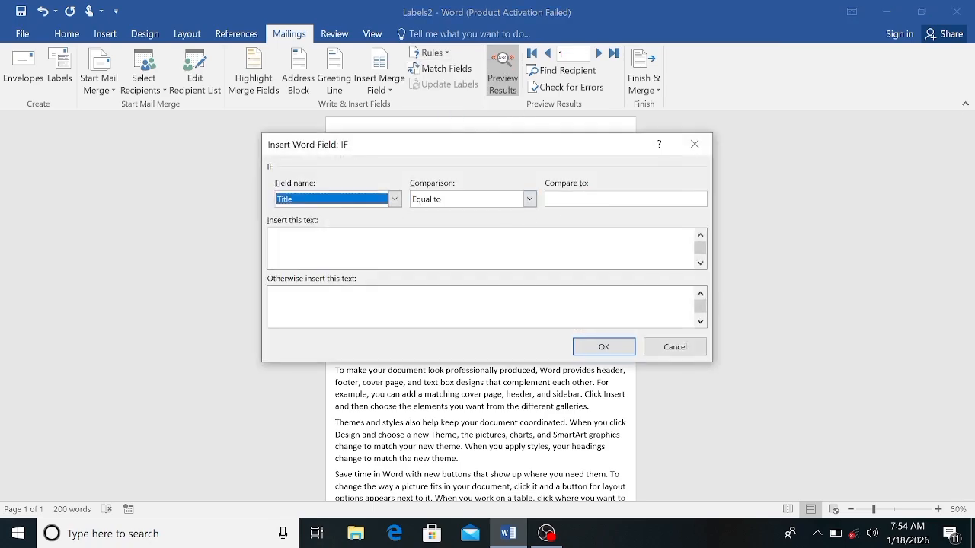
pyautogui.click(579, 199)
pyautogui.write('M')
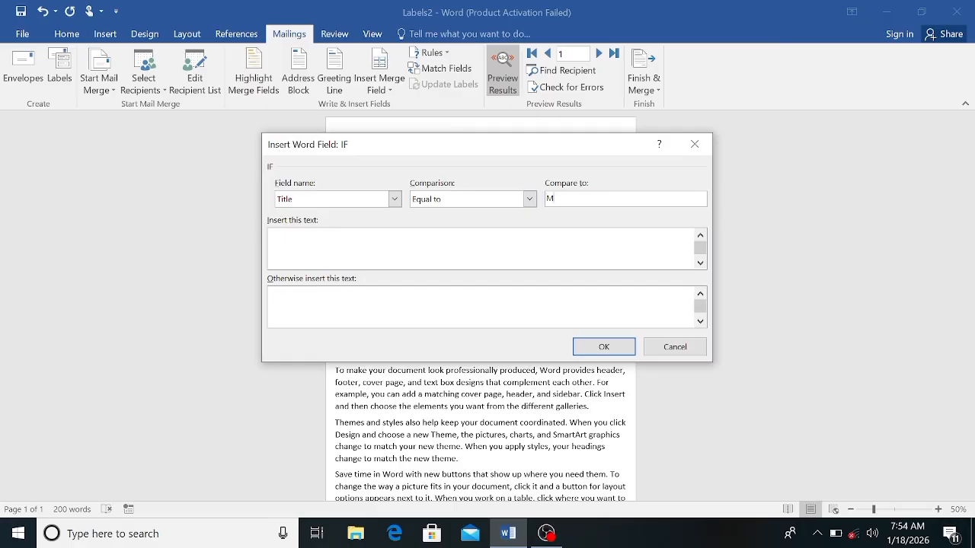
pyautogui.write('r')
pyautogui.press('Tab')
pyautogui.write('Sir')
pyautogui.write('Mam')
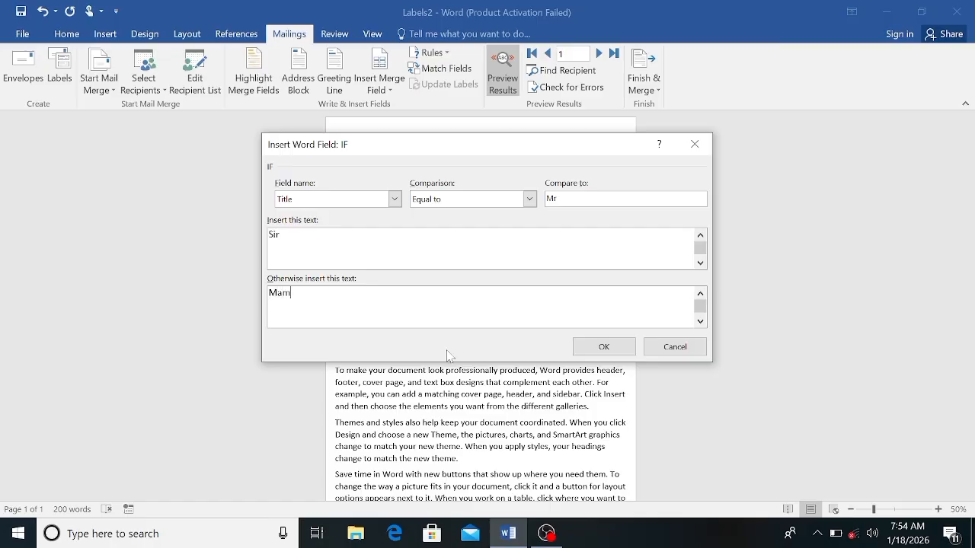
pyautogui.click(584, 347)
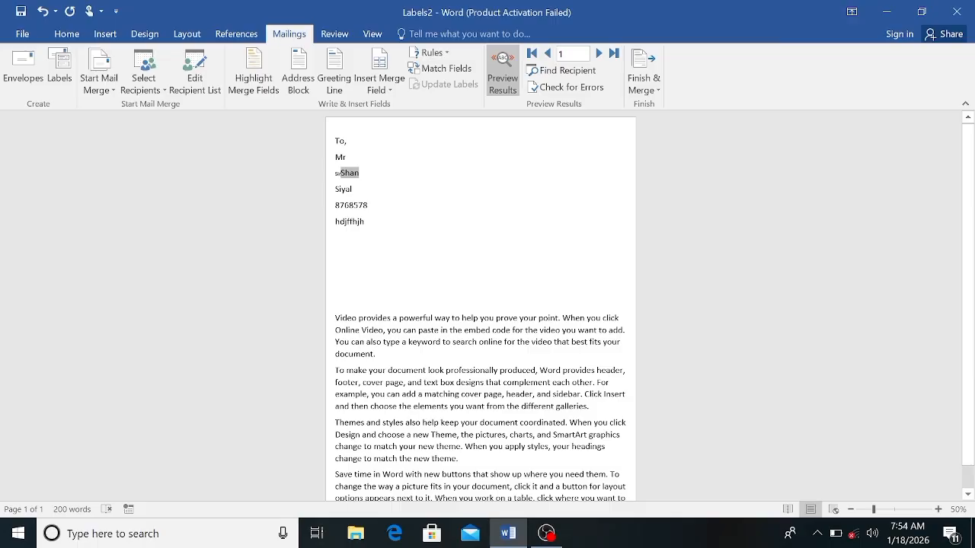
pyautogui.click(598, 53)
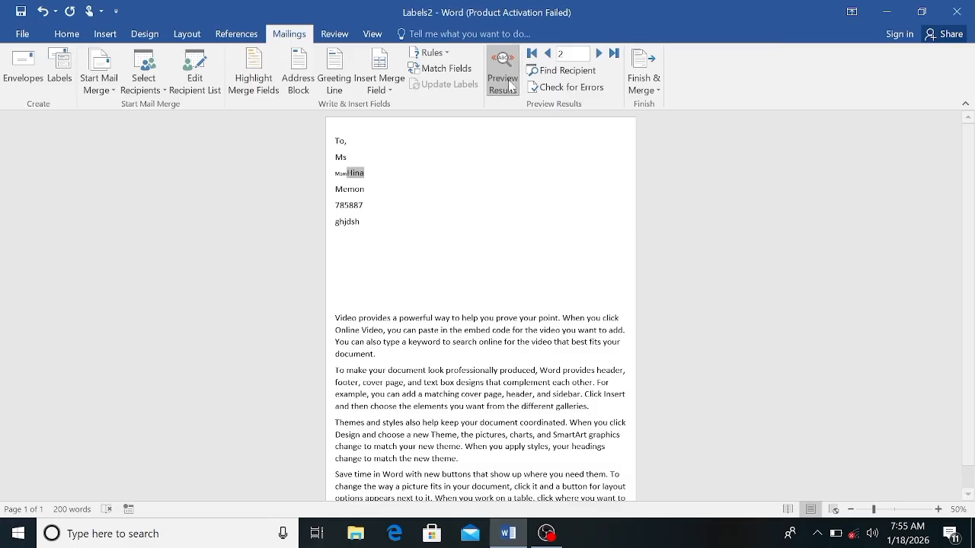
pyautogui.click(547, 53)
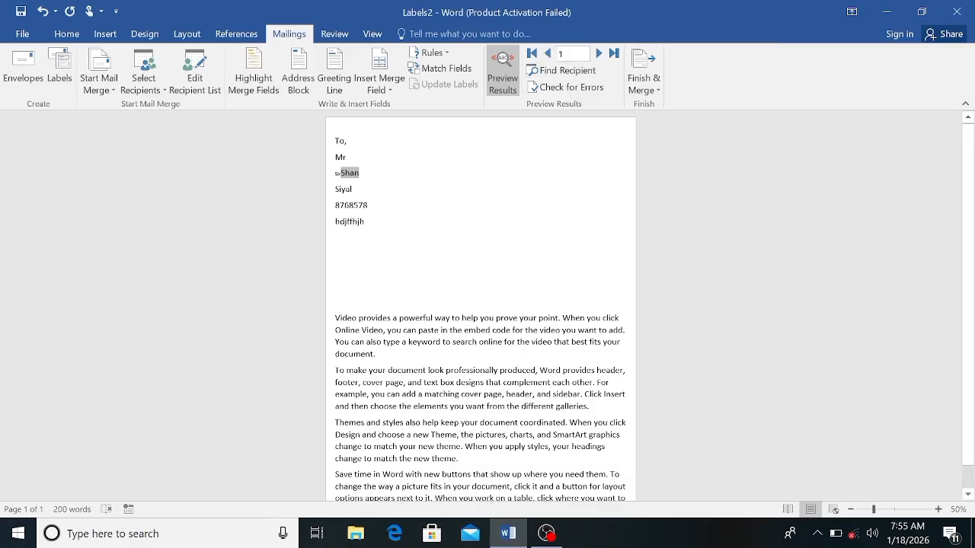
# Step: Enlarge the rule's salutation text and the recipient's name beside it to 26 pt
pyautogui.doubleClick(338, 174)
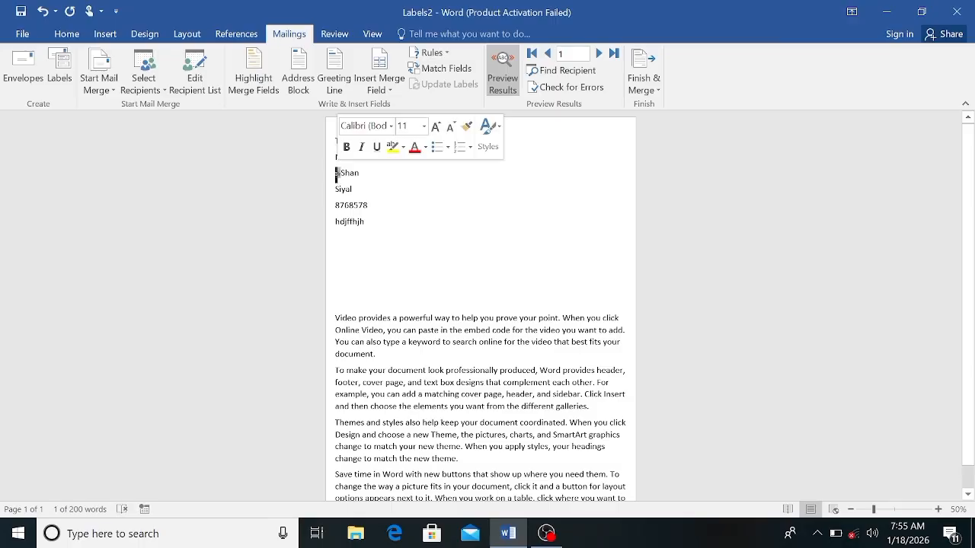
pyautogui.click(335, 175)
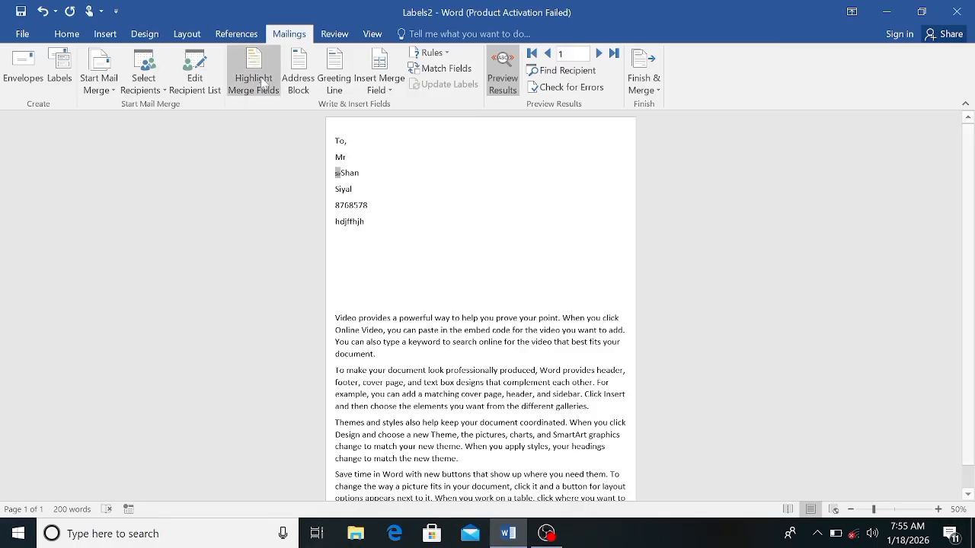
pyautogui.click(70, 35)
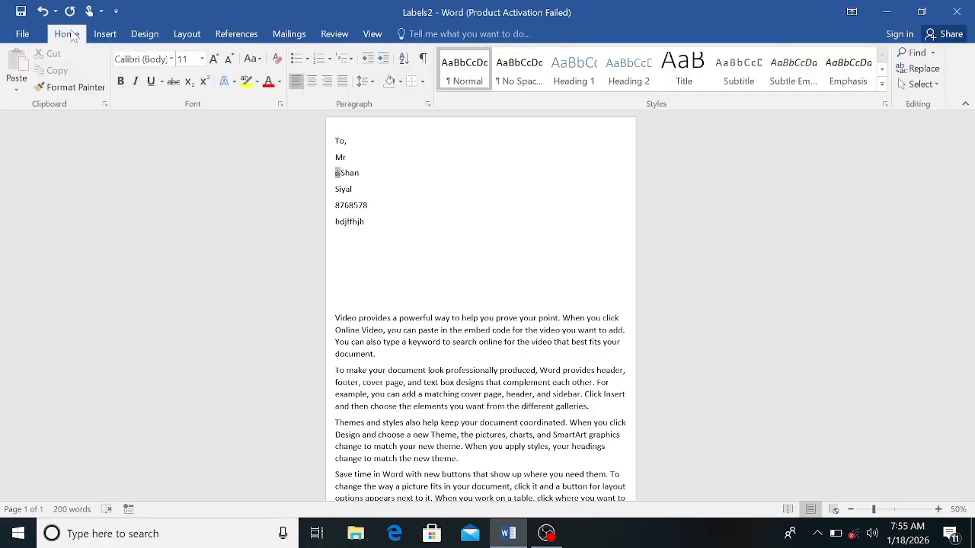
pyautogui.click(216, 58)
pyautogui.click(215, 59)
pyautogui.click(215, 59)
pyautogui.click(216, 59)
pyautogui.click(215, 59)
pyautogui.click(216, 59)
pyautogui.click(216, 58)
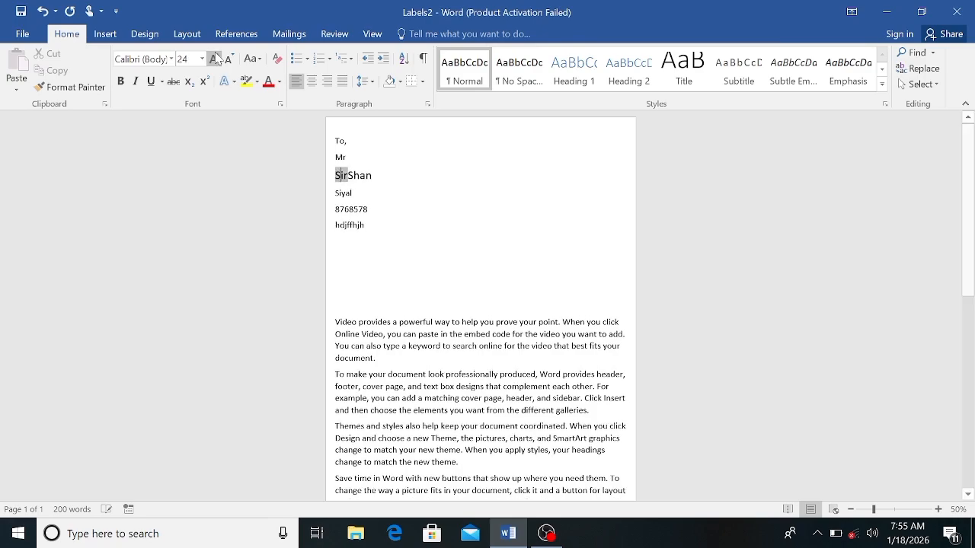
pyautogui.click(216, 59)
pyautogui.click(420, 138)
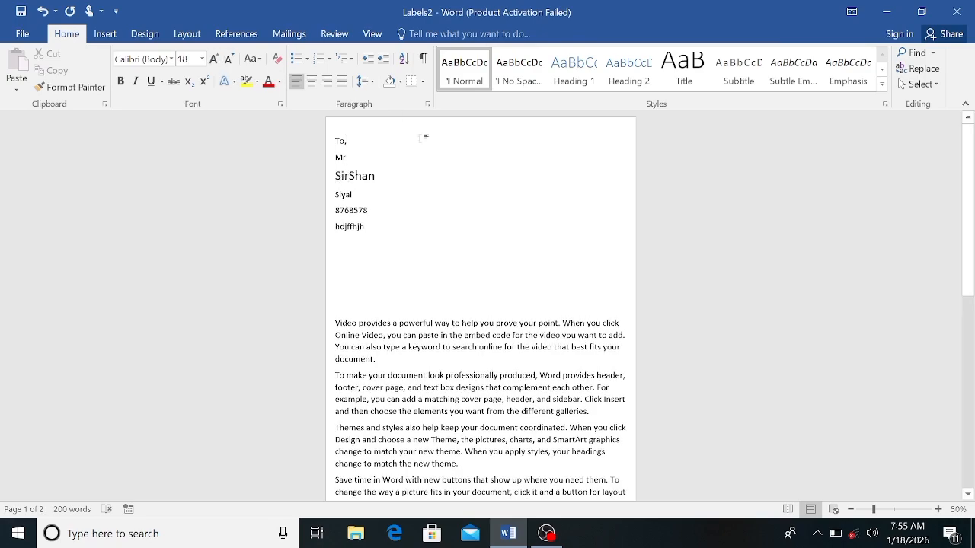
# Step: Add a space between the salutation and the recipient's name, and colour both red
pyautogui.click(350, 176)
pyautogui.click(393, 181)
pyautogui.click(336, 176)
pyautogui.moveTo(336, 176); pyautogui.dragTo(383, 176)
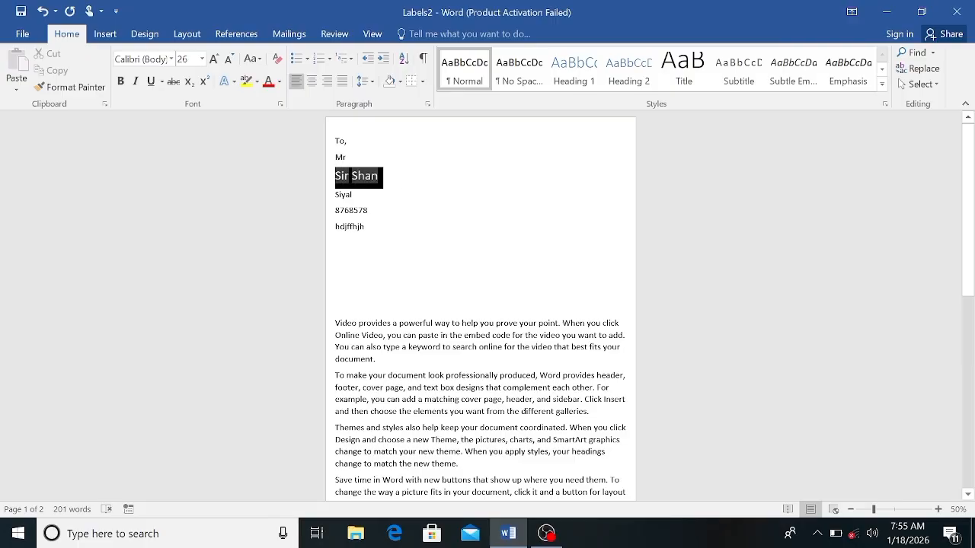
pyautogui.click(268, 81)
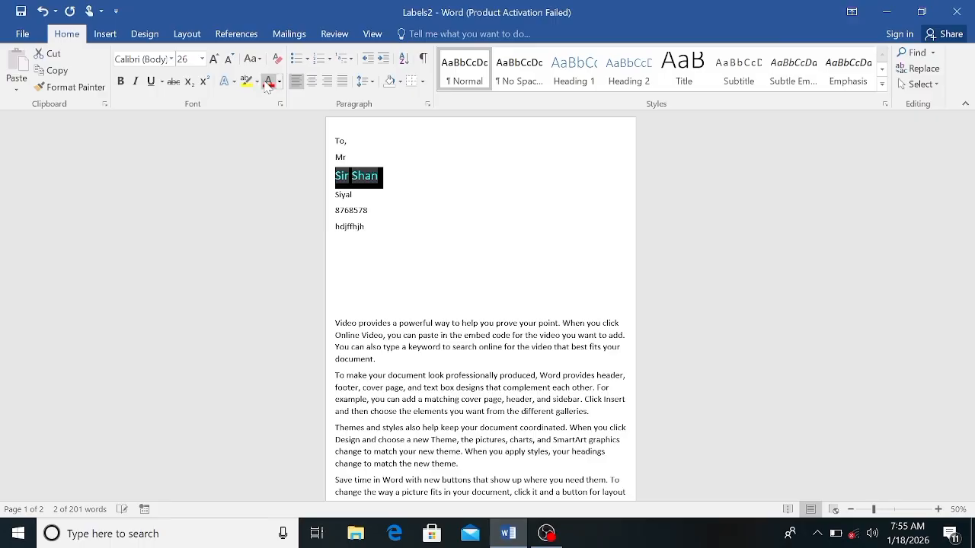
pyautogui.click(438, 169)
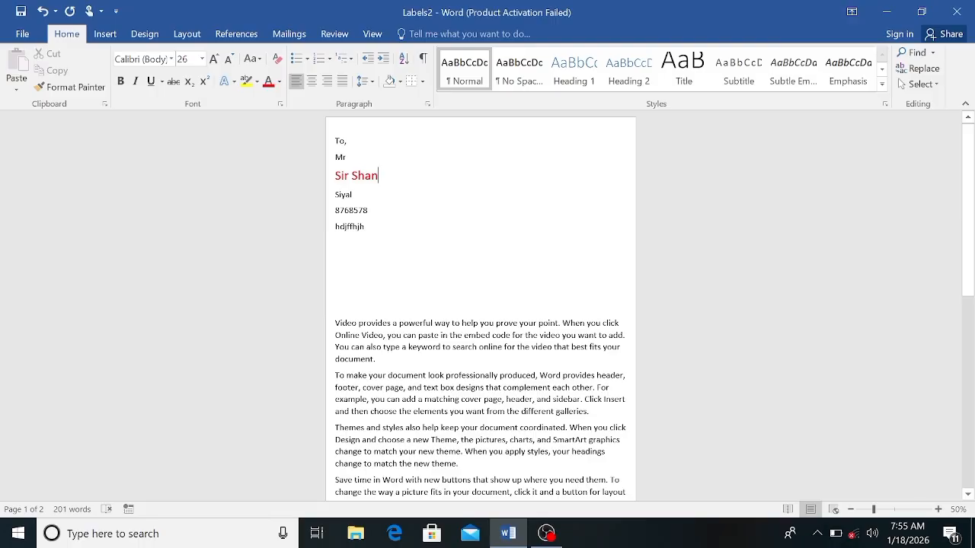
# Step: Browse the merged letters through the fourth recipient record to check the salutations, returning to the first record
pyautogui.click(294, 37)
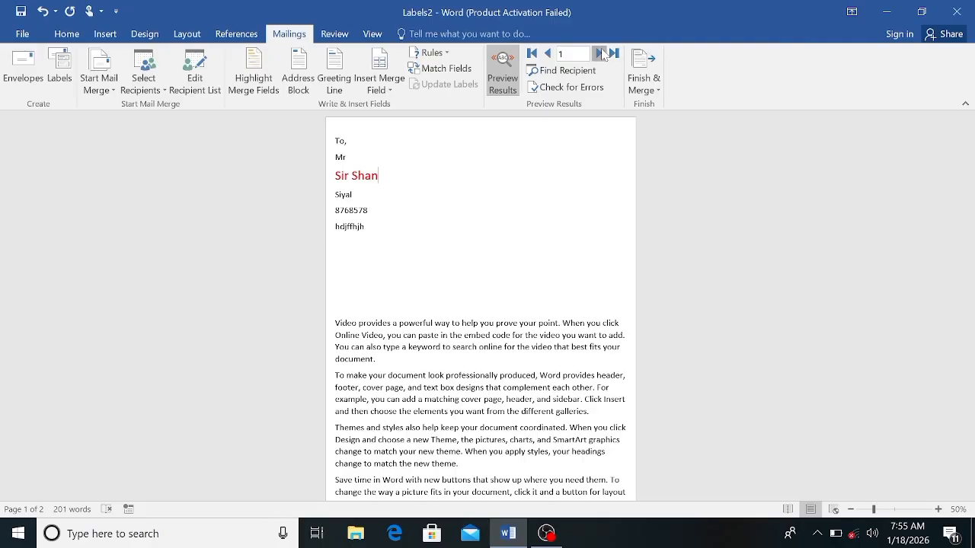
pyautogui.click(599, 53)
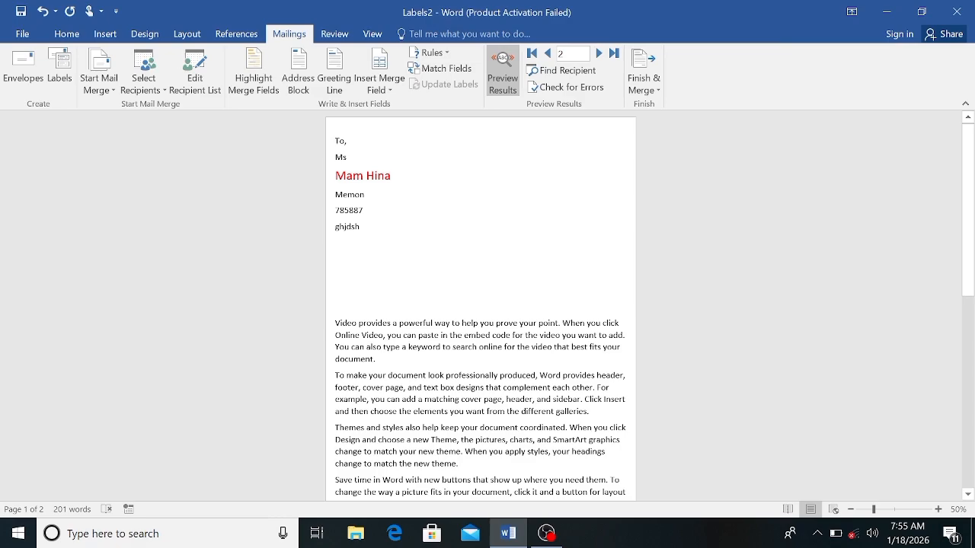
pyautogui.click(599, 54)
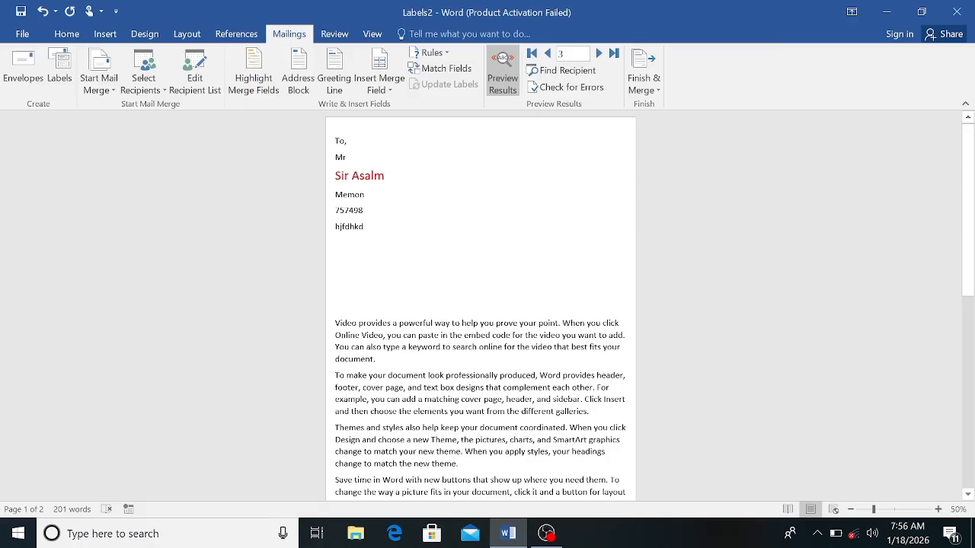
pyautogui.click(598, 53)
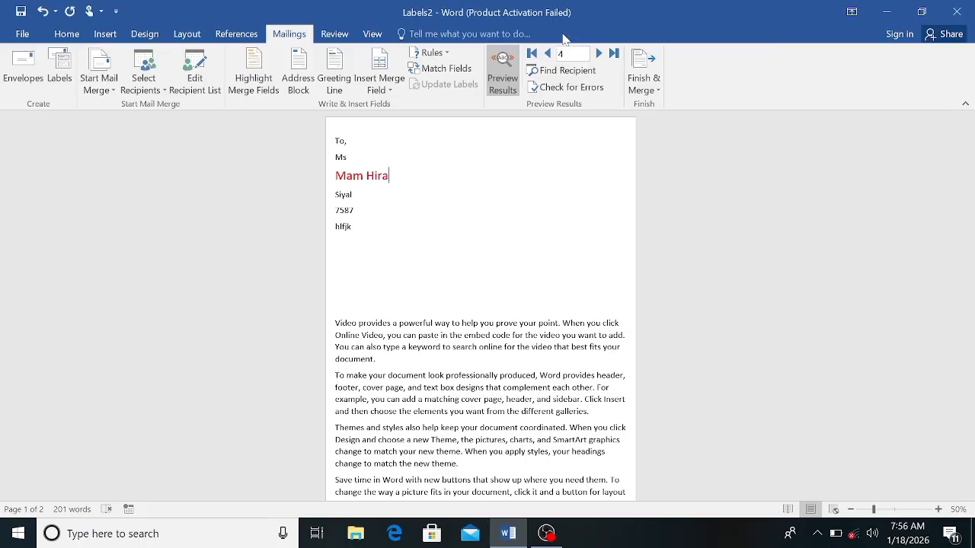
pyautogui.click(549, 53)
pyautogui.click(549, 54)
pyautogui.click(549, 53)
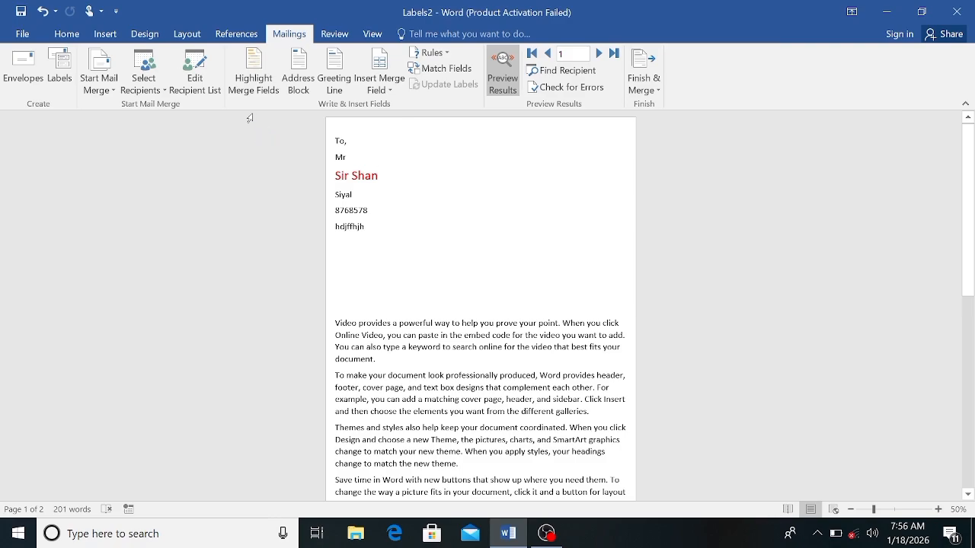
# Step: Toggle merge field highlighting to check which parts of the letter's address block are merge fields, leaving the highlighting off
pyautogui.click(244, 76)
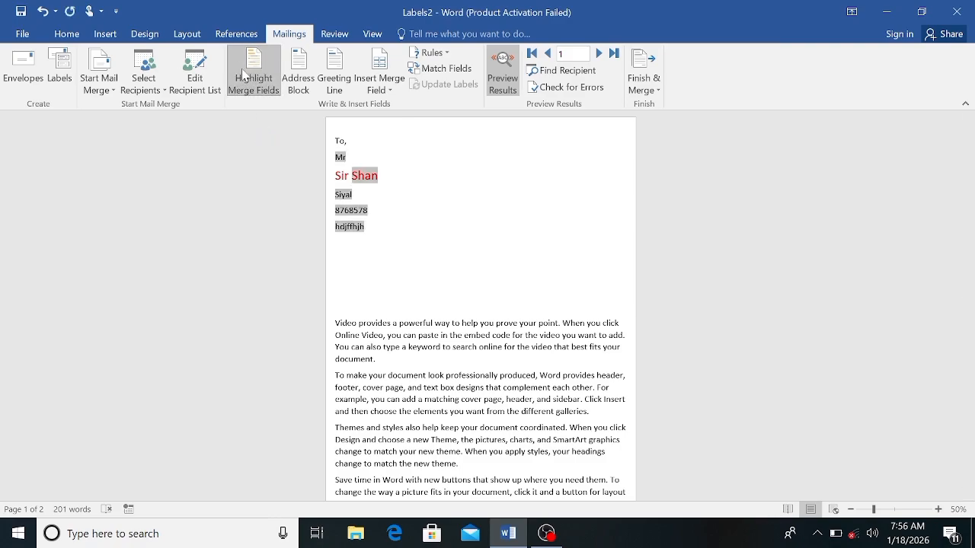
pyautogui.click(243, 76)
pyautogui.click(244, 76)
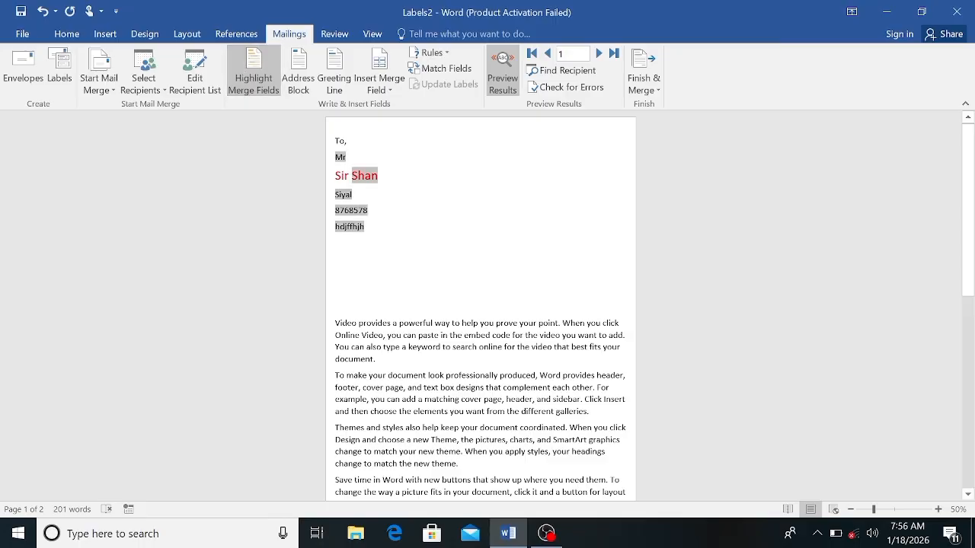
pyautogui.hotkey('ctrl', 'z')
pyautogui.click(252, 93)
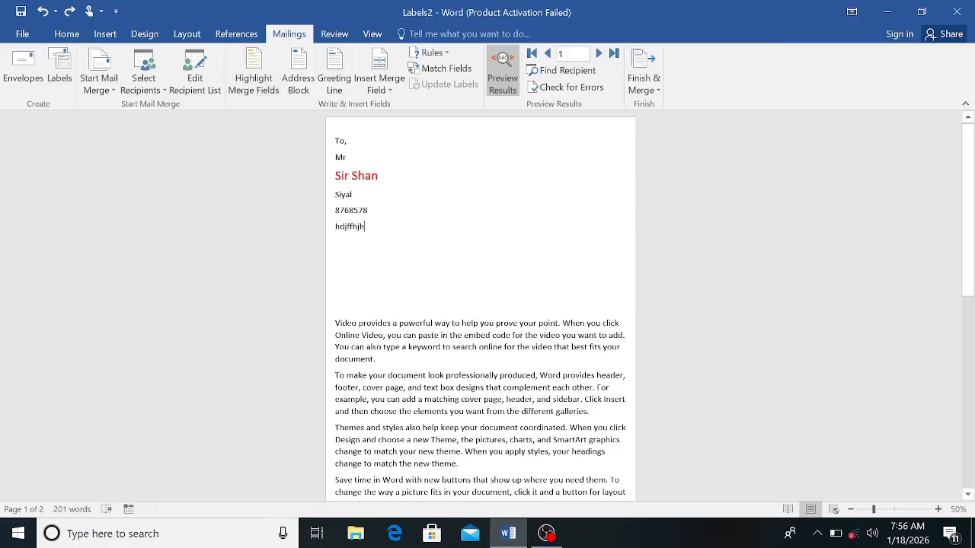
pyautogui.moveTo(335, 141); pyautogui.dragTo(368, 229)
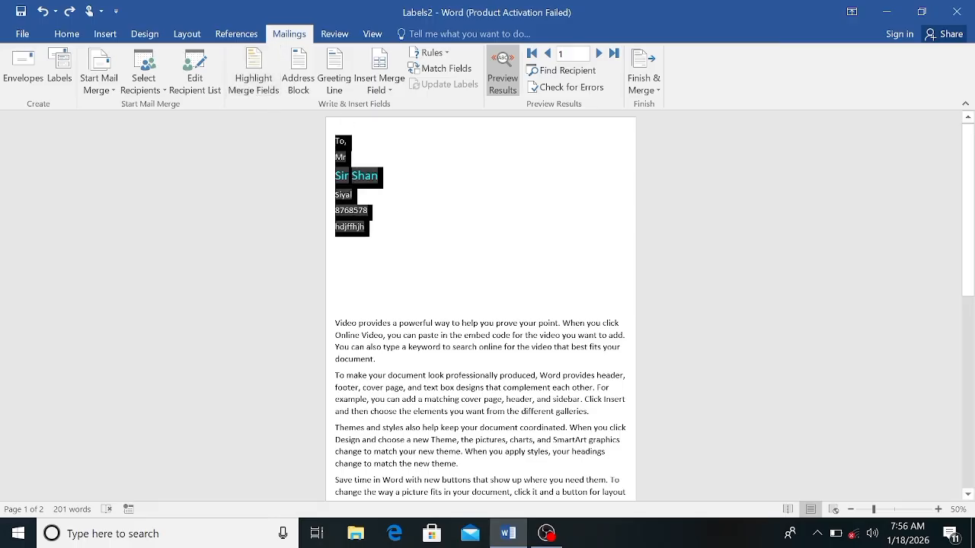
pyautogui.click(262, 88)
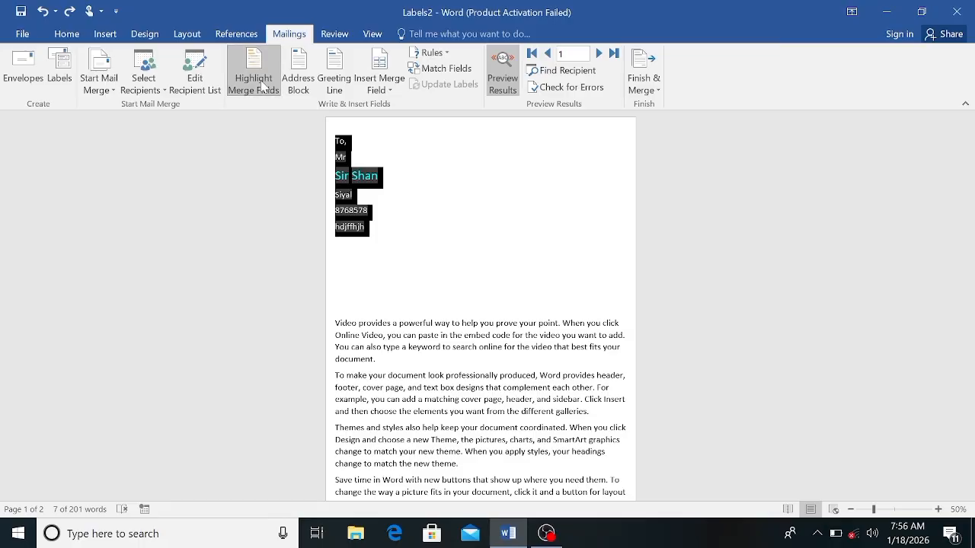
pyautogui.click(434, 175)
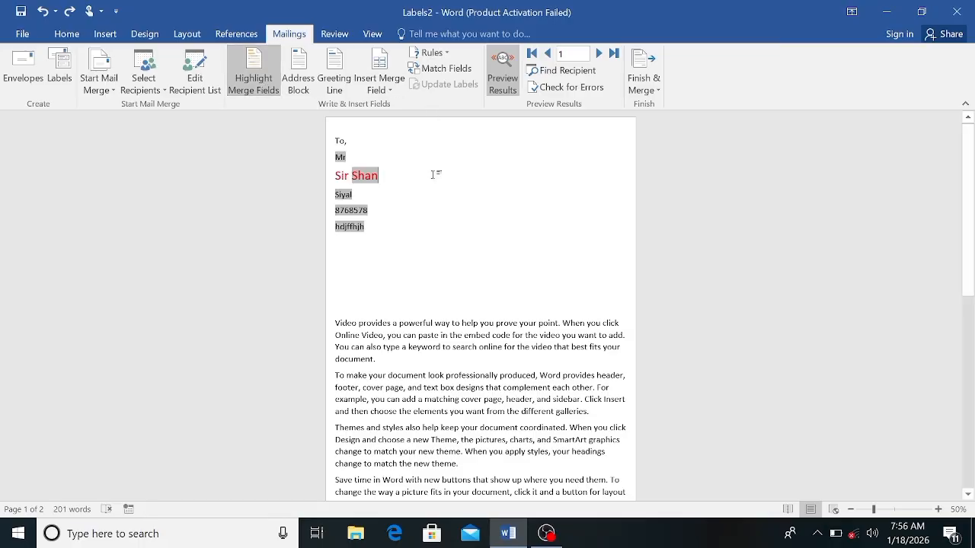
pyautogui.click(267, 86)
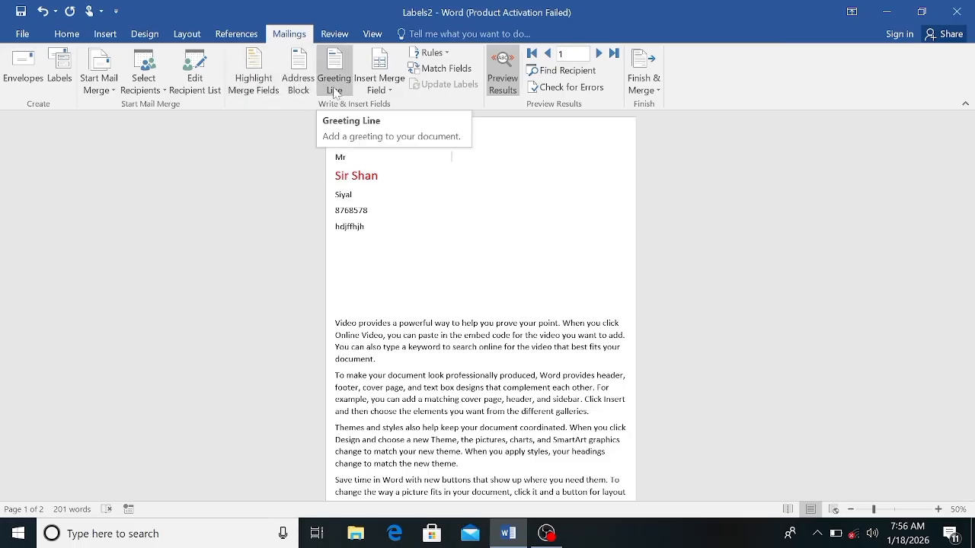
# Step: Review the greeting line options without inserting a greeting, and open the field matching settings for the recipient list
pyautogui.click(334, 88)
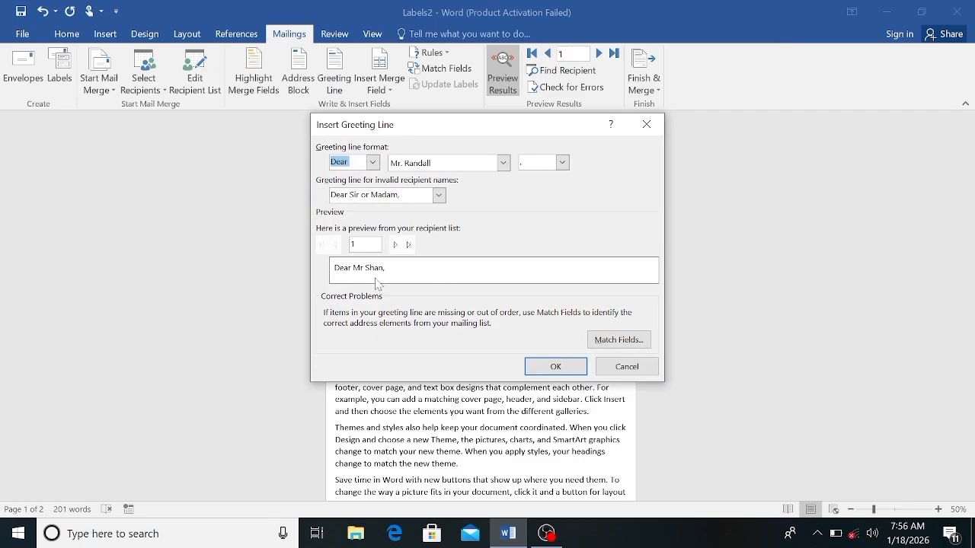
pyautogui.click(648, 126)
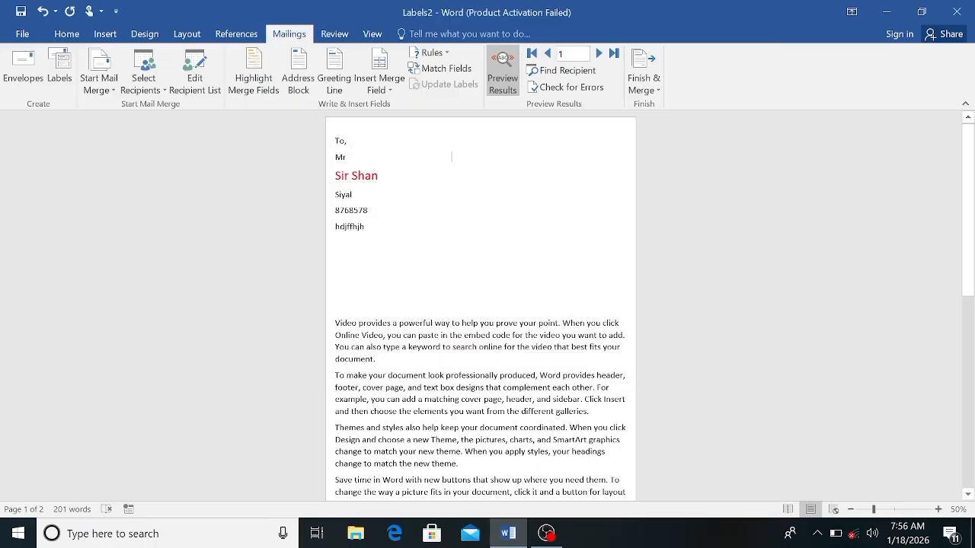
pyautogui.click(440, 73)
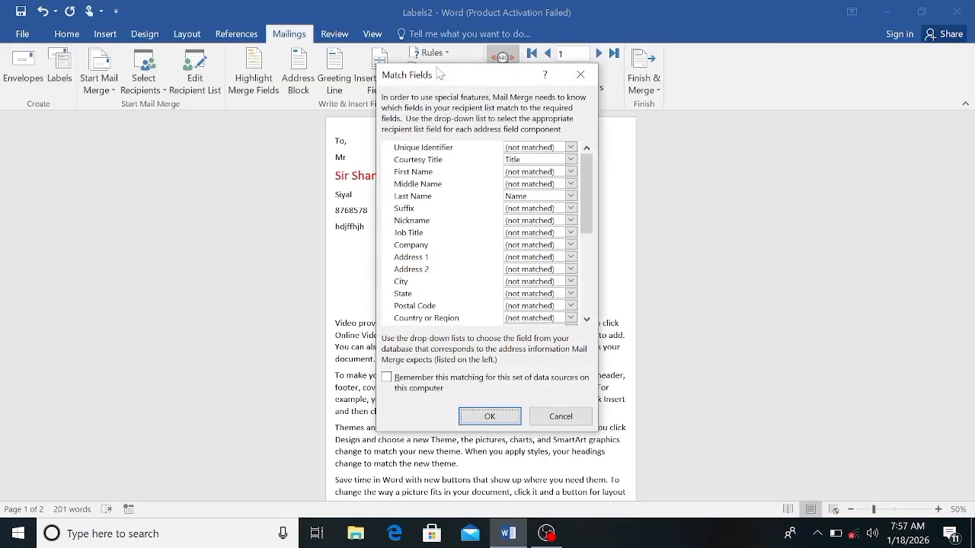
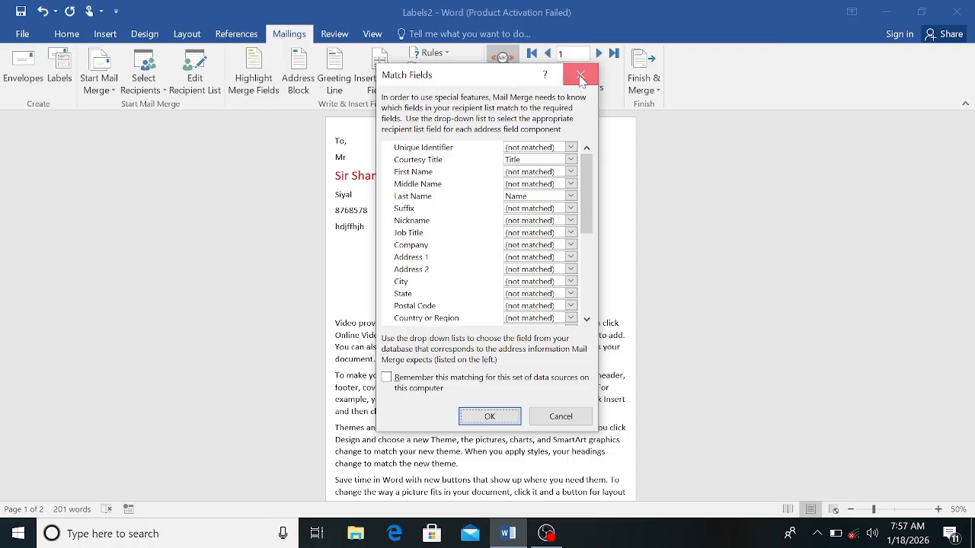
# Step: Close the field matching settings and search all recipient fields for the second recipient's salutation and name
pyautogui.click(580, 76)
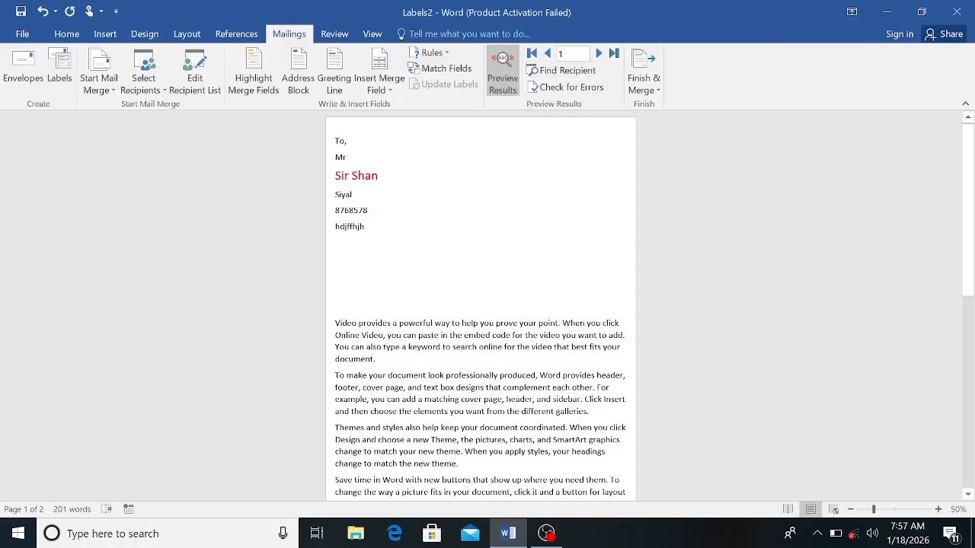
pyautogui.click(567, 74)
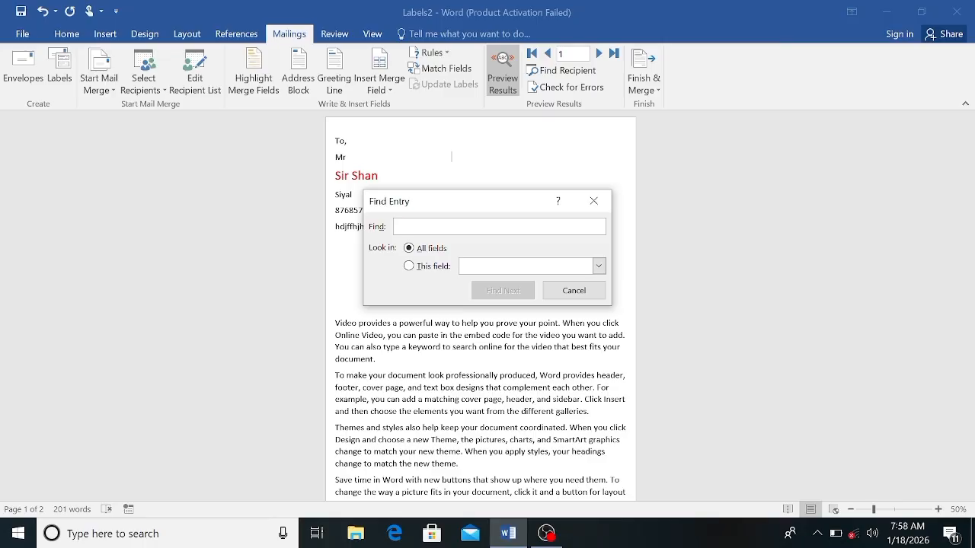
pyautogui.write('Mam')
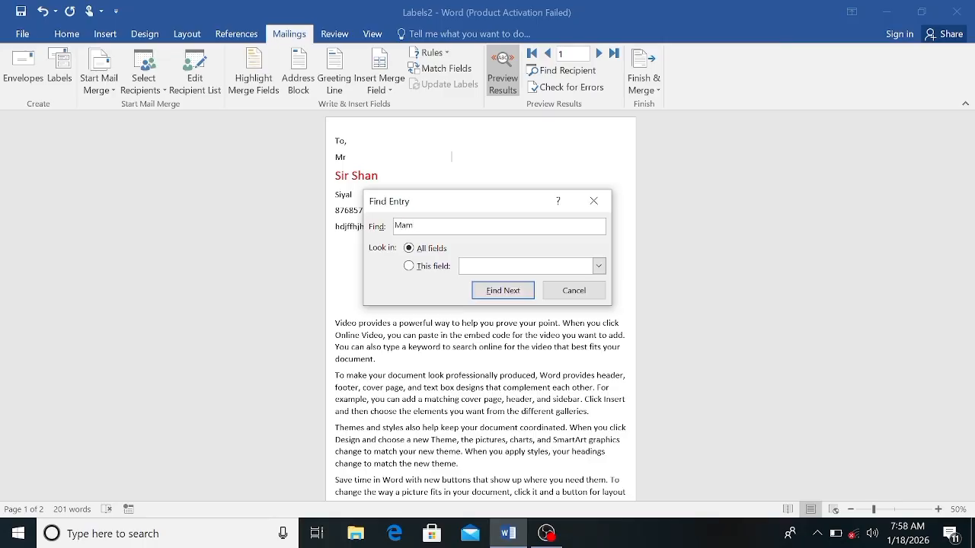
pyautogui.write(' Hina')
pyautogui.click(494, 290)
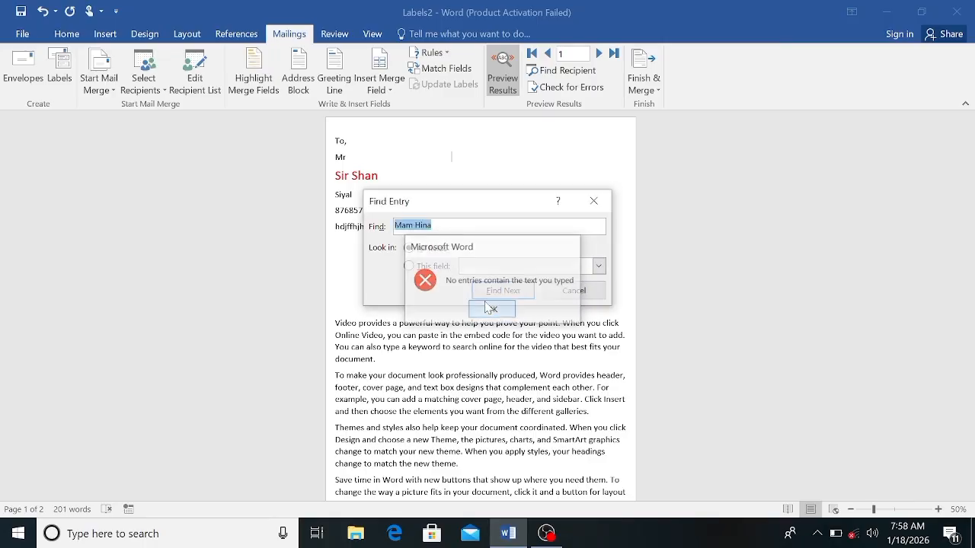
pyautogui.click(491, 308)
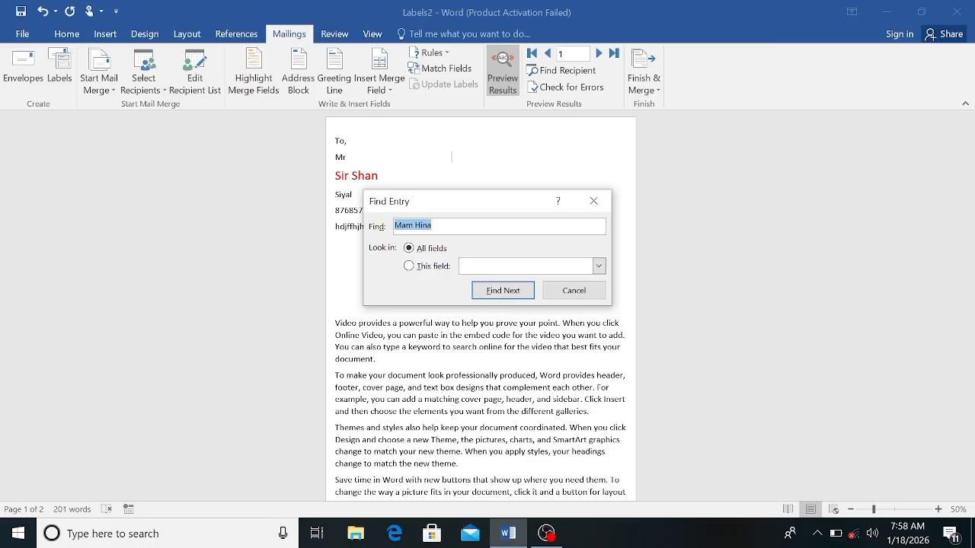
# Step: Search all recipient fields for a different female recipient, using the salutation and name together
pyautogui.click(447, 224)
pyautogui.press('BackSpace')
pyautogui.press('BackSpace')
pyautogui.press('BackSpace')
pyautogui.press('BackSpace')
pyautogui.write('Muskan')
pyautogui.click(482, 291)
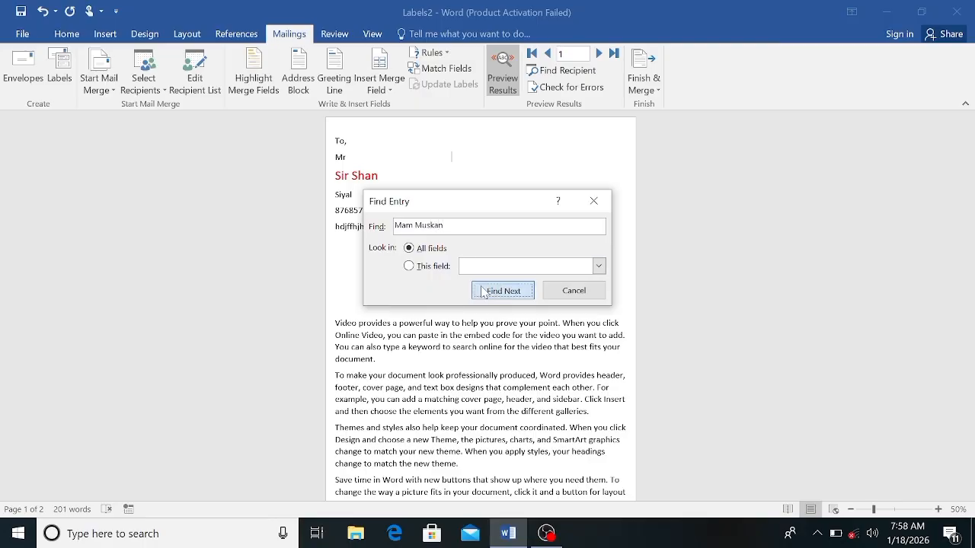
pyautogui.click(476, 309)
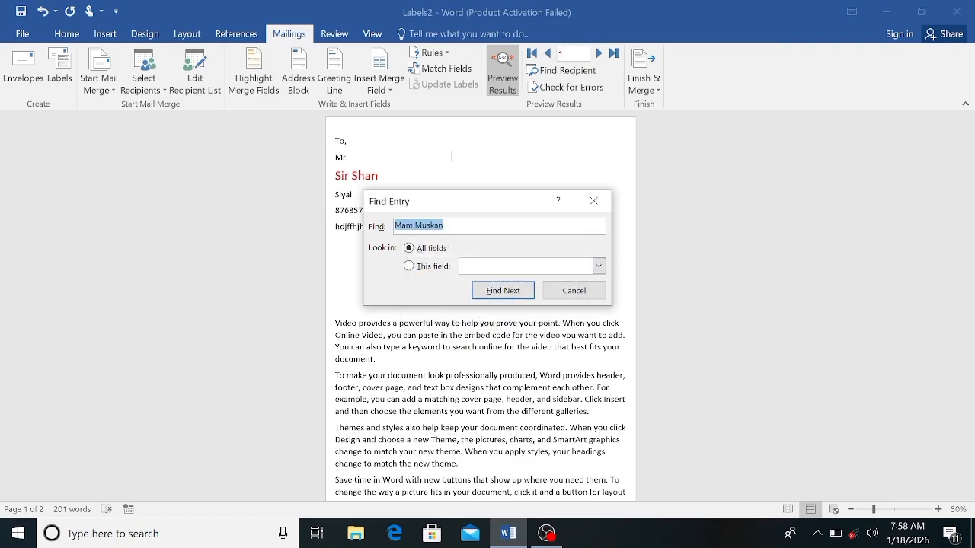
# Step: Replace the search text with only a female recipient's first name, without salutation, and find her record across all fields
pyautogui.click(414, 226)
pyautogui.press('BackSpace')
pyautogui.press('BackSpace')
pyautogui.press('BackSpace')
pyautogui.press('BackSpace')
pyautogui.press('BackSpace')
pyautogui.press('BackSpace')
pyautogui.press('BackSpace')
pyautogui.press('BackSpace')
pyautogui.press('BackSpace')
pyautogui.press('BackSpace')
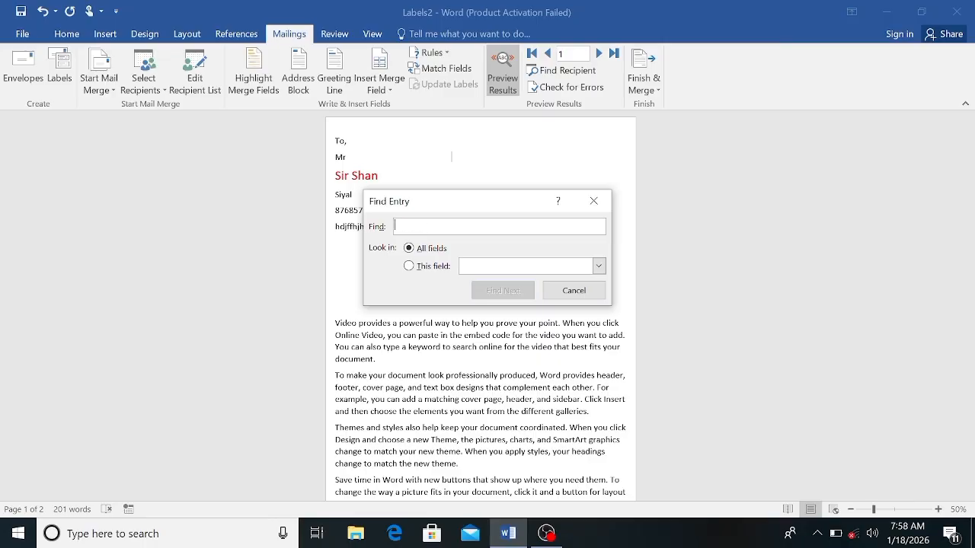
pyautogui.write('Hira')
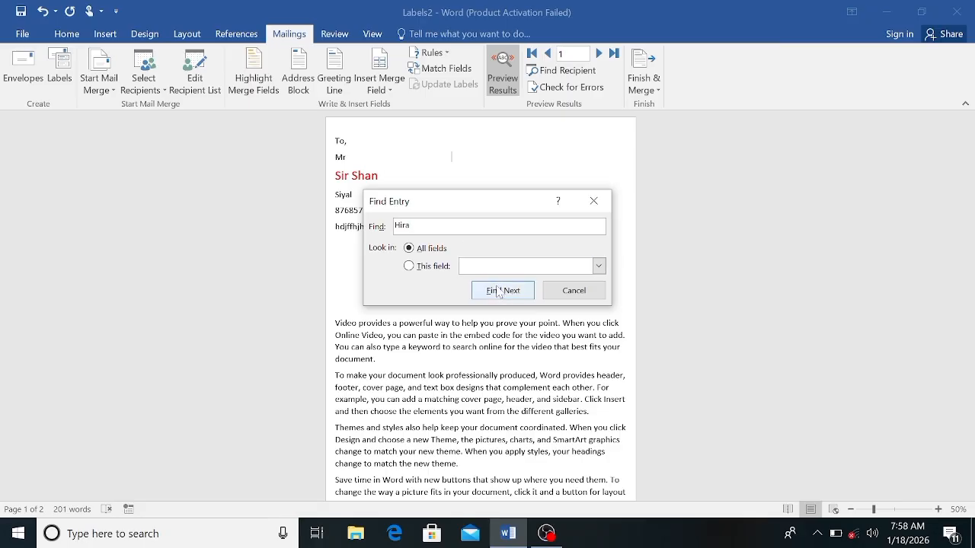
pyautogui.click(498, 292)
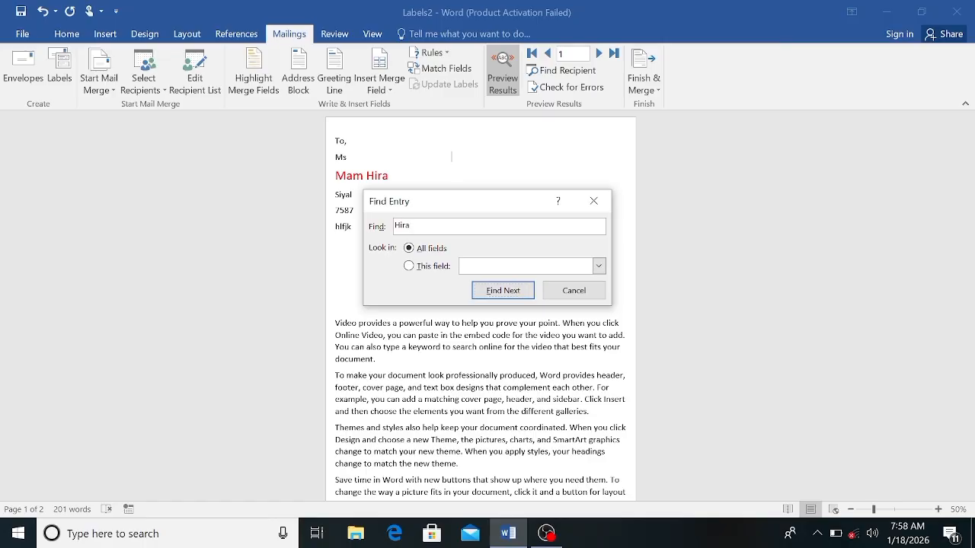
# Step: Find the first recipient's record by first name across all fields, and close the recipient search
pyautogui.press('BackSpace')
pyautogui.press('BackSpace')
pyautogui.press('BackSpace')
pyautogui.press('BackSpace')
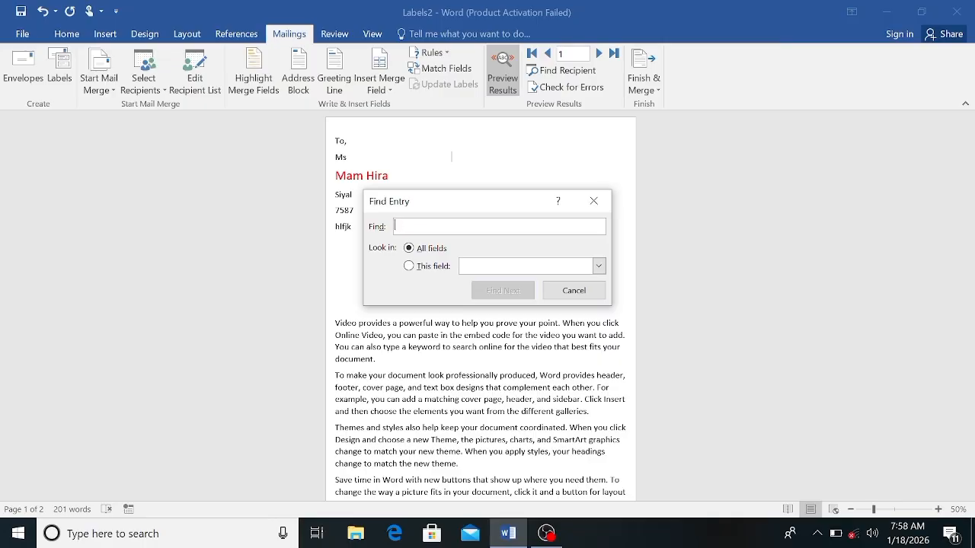
pyautogui.write('Shan')
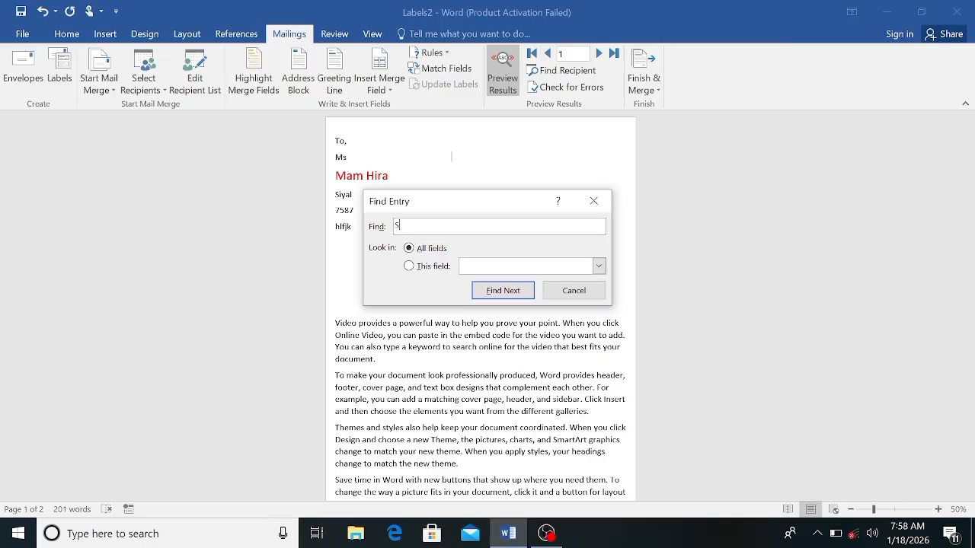
pyautogui.click(488, 292)
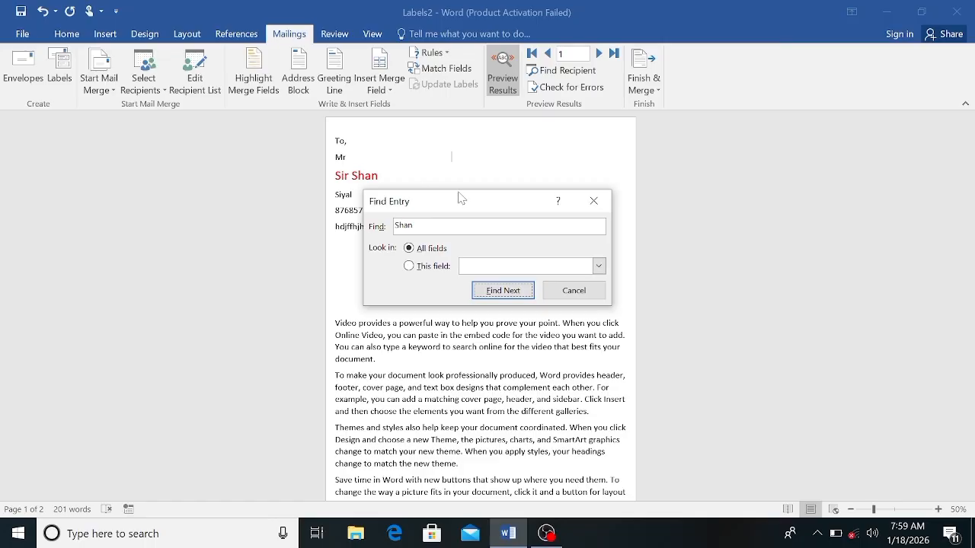
pyautogui.click(593, 202)
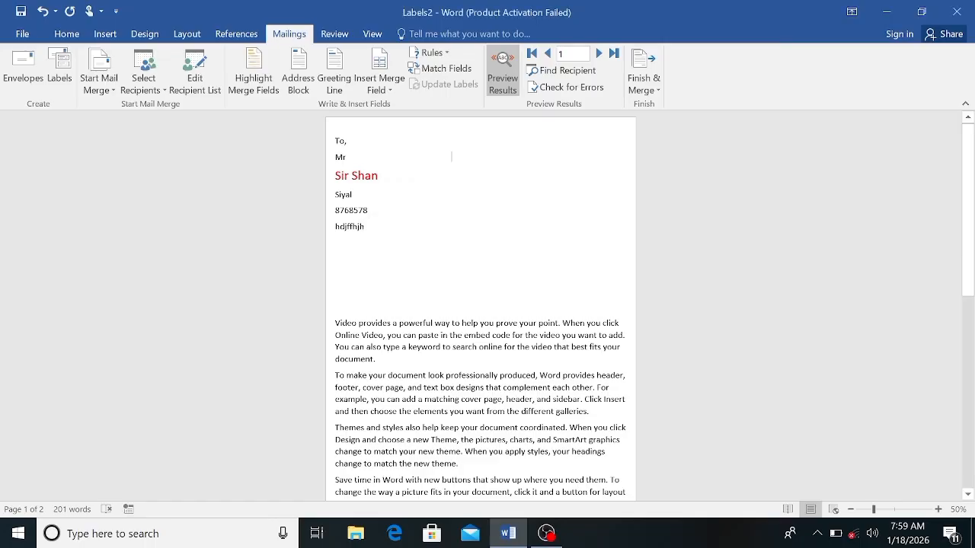
# Step: Preview the second recipient's letter, return to the first, and review the merge error-checking options without running a check
pyautogui.click(599, 54)
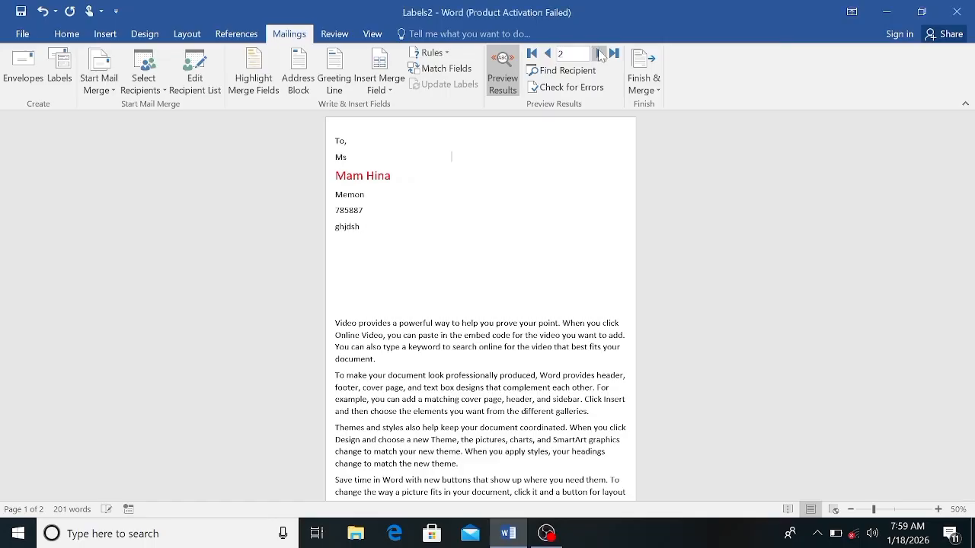
pyautogui.click(548, 54)
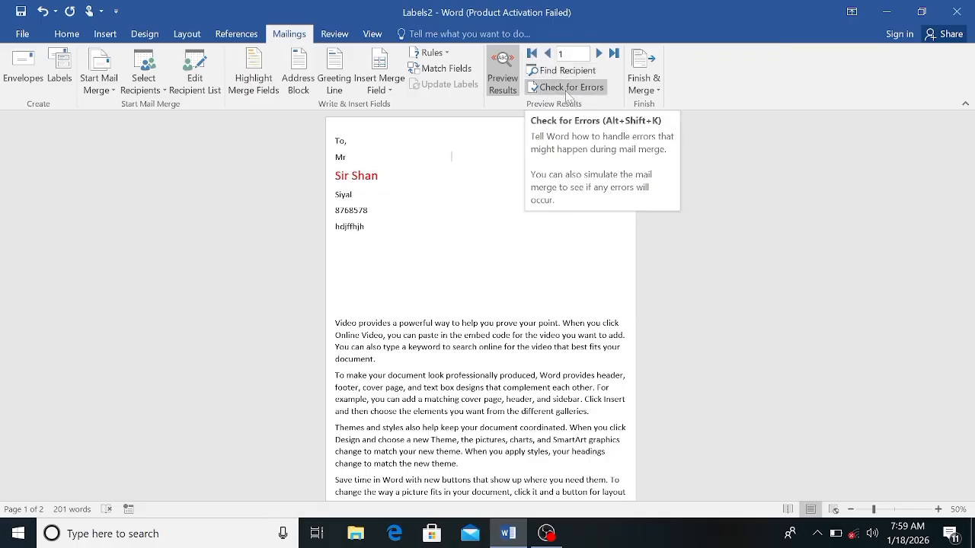
pyautogui.click(567, 90)
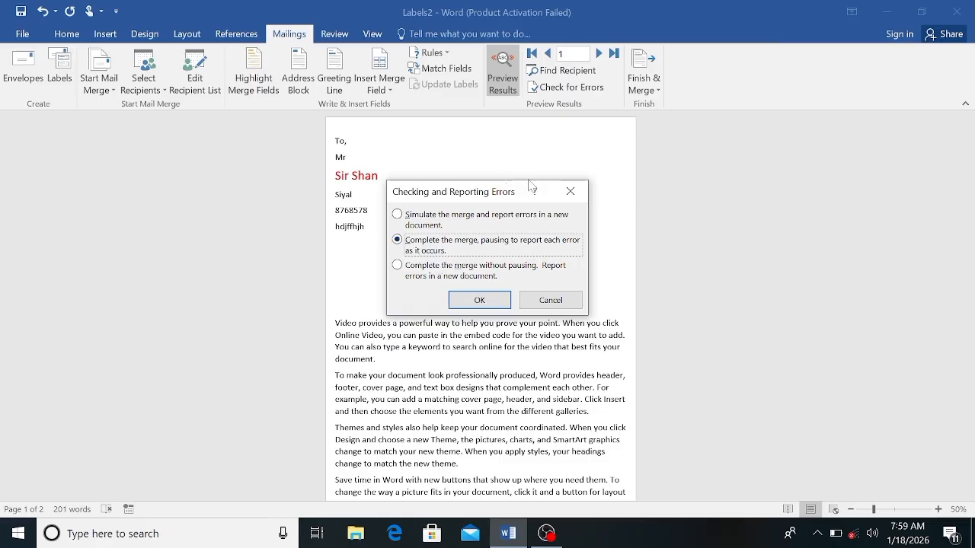
pyautogui.click(571, 191)
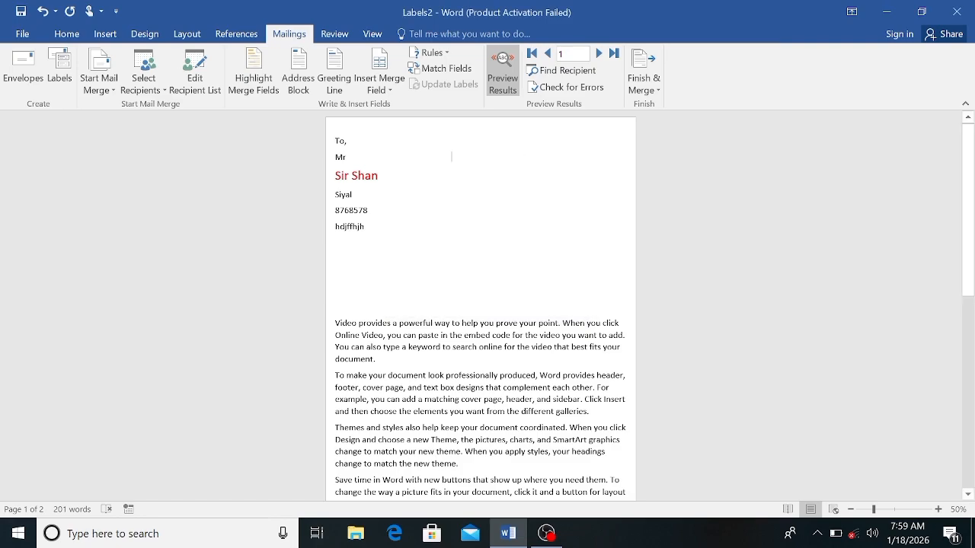
# Step: Merge all records into a new document of individual letters, and show its page thumbnails in the Navigation pane
pyautogui.click(653, 89)
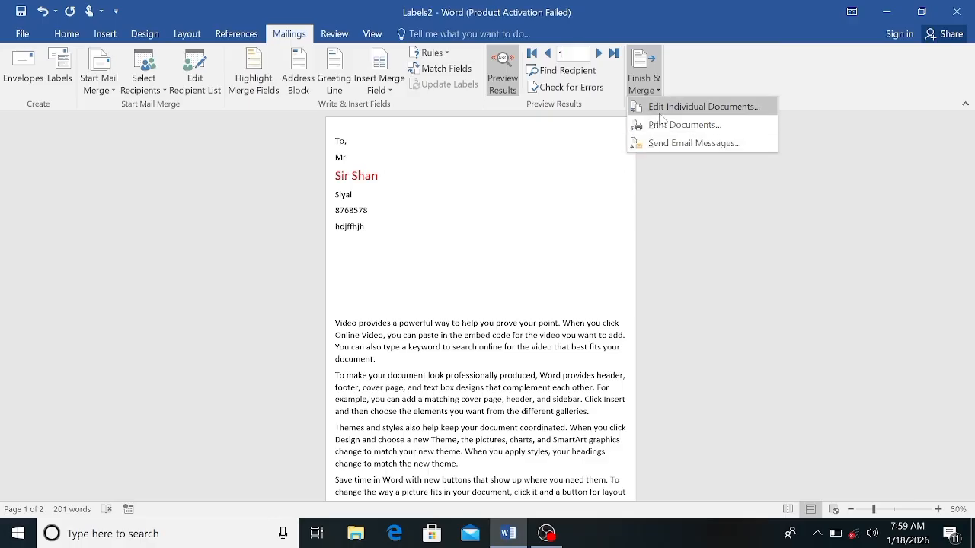
pyautogui.click(660, 115)
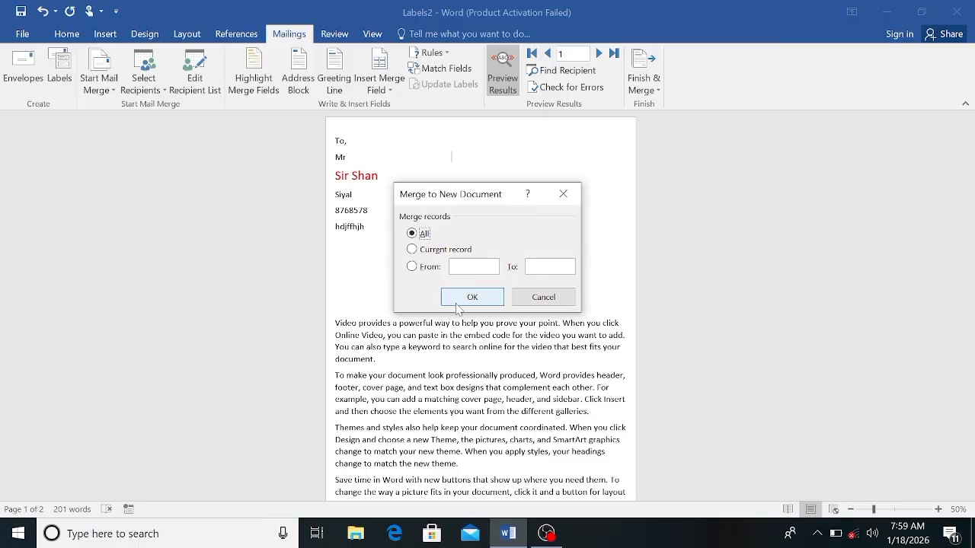
pyautogui.click(460, 302)
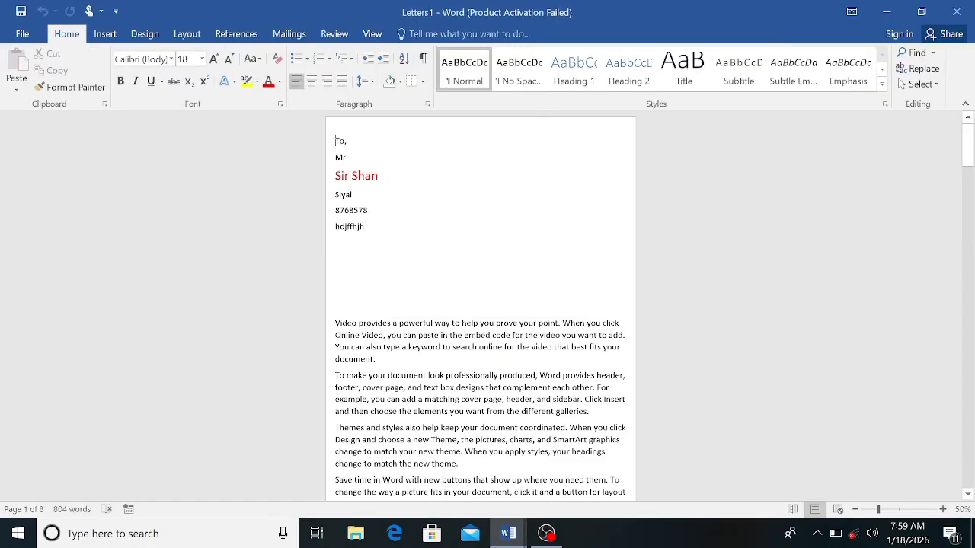
pyautogui.click(288, 34)
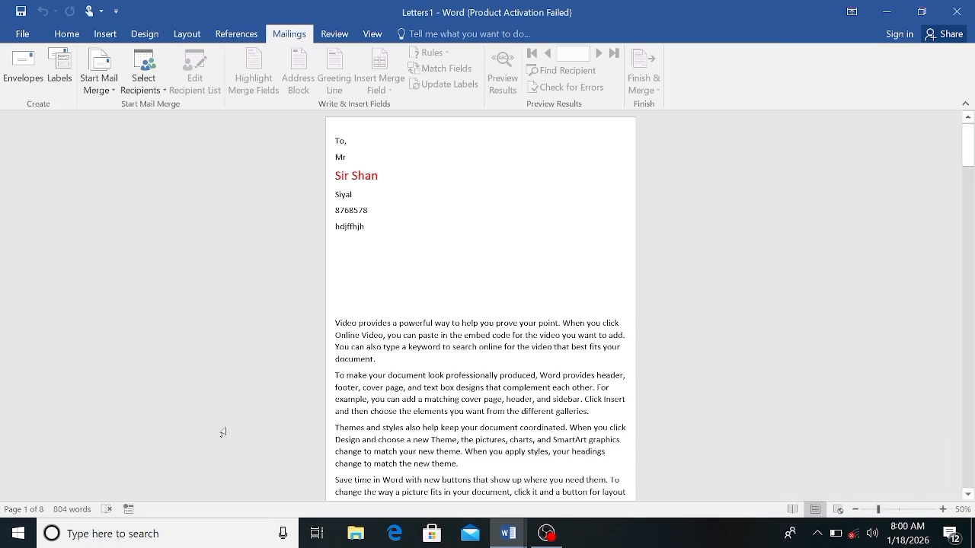
pyautogui.click(23, 514)
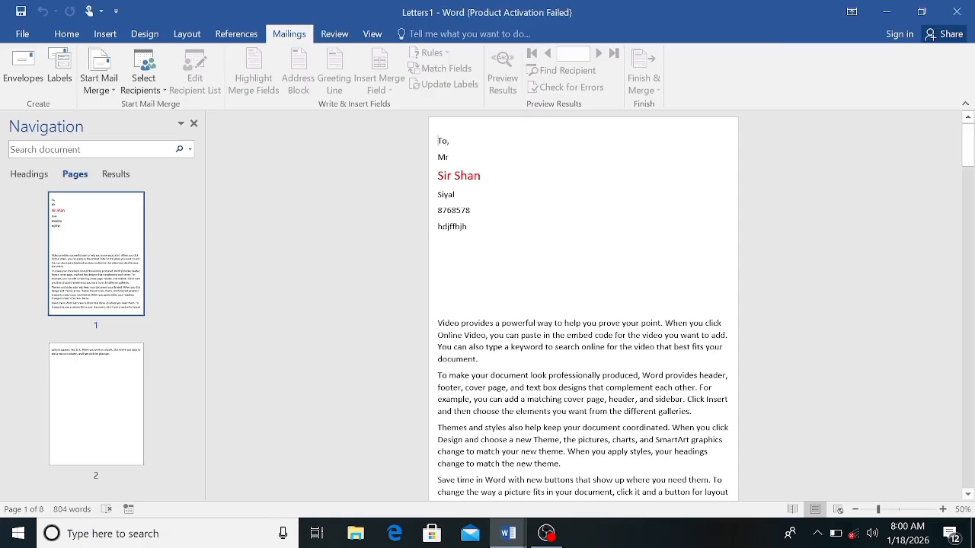
# Step: Delete the blank lines between the address block and the body text in the first merged letter
pyautogui.click(968, 495)
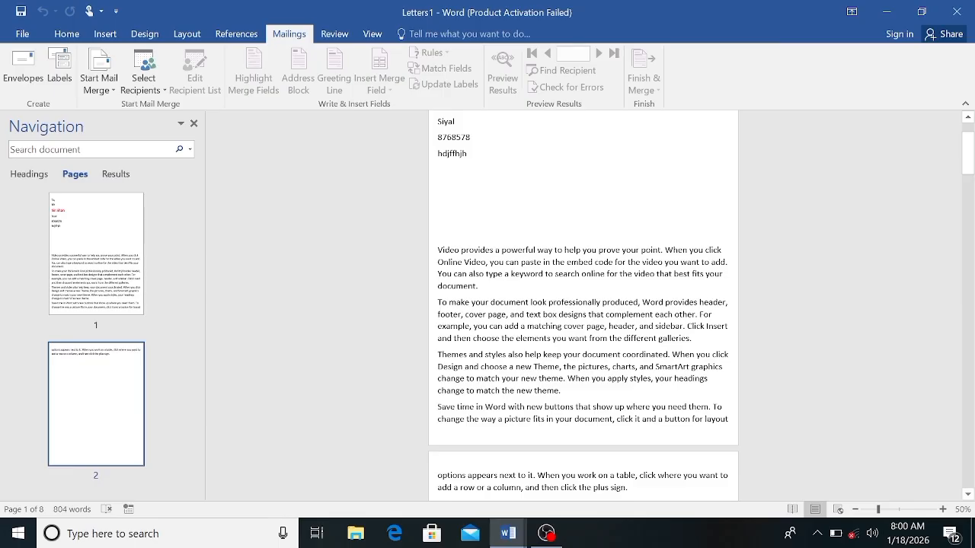
pyautogui.press('BackSpace')
pyautogui.press('BackSpace')
pyautogui.press('BackSpace')
pyautogui.press('BackSpace')
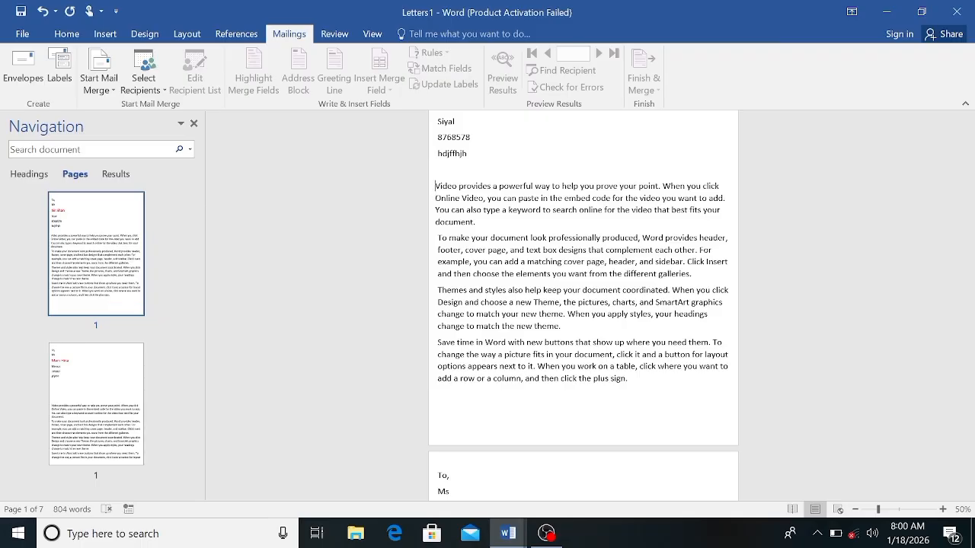
pyautogui.press('BackSpace')
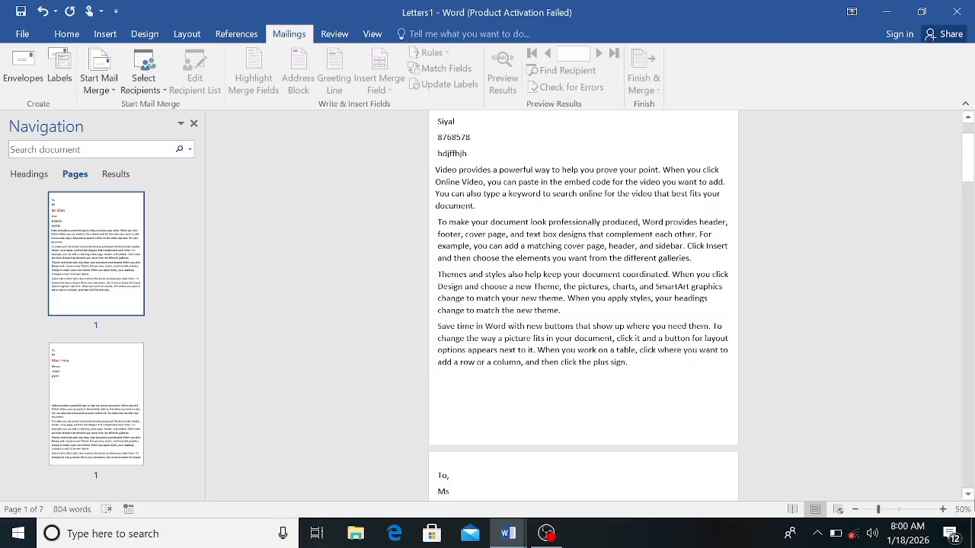
# Step: Delete the overflow text on the second merged letter's second page, from "options appears next to it" to the end, removing that page
pyautogui.click(969, 497)
pyautogui.click(969, 497)
pyautogui.click(969, 497)
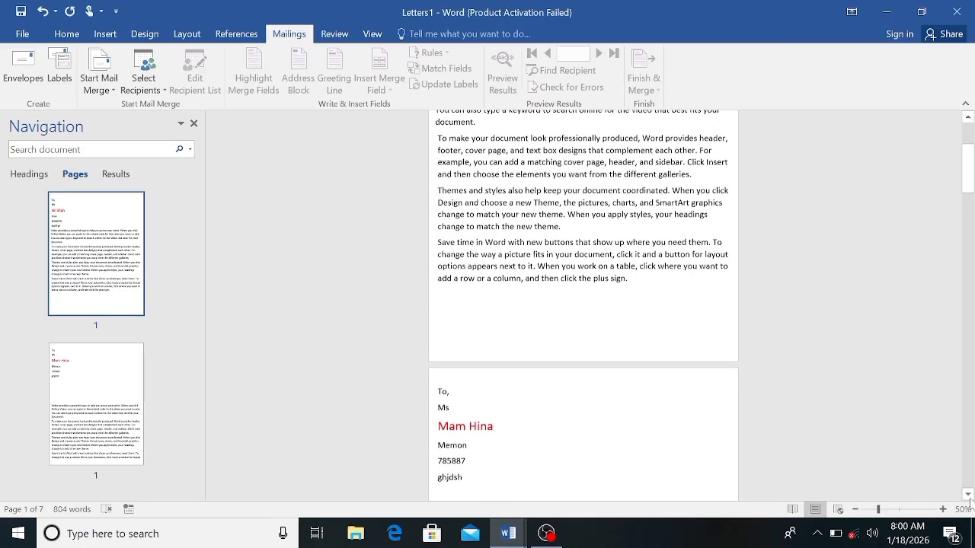
pyautogui.click(968, 496)
pyautogui.click(968, 495)
pyautogui.click(967, 495)
pyautogui.click(968, 495)
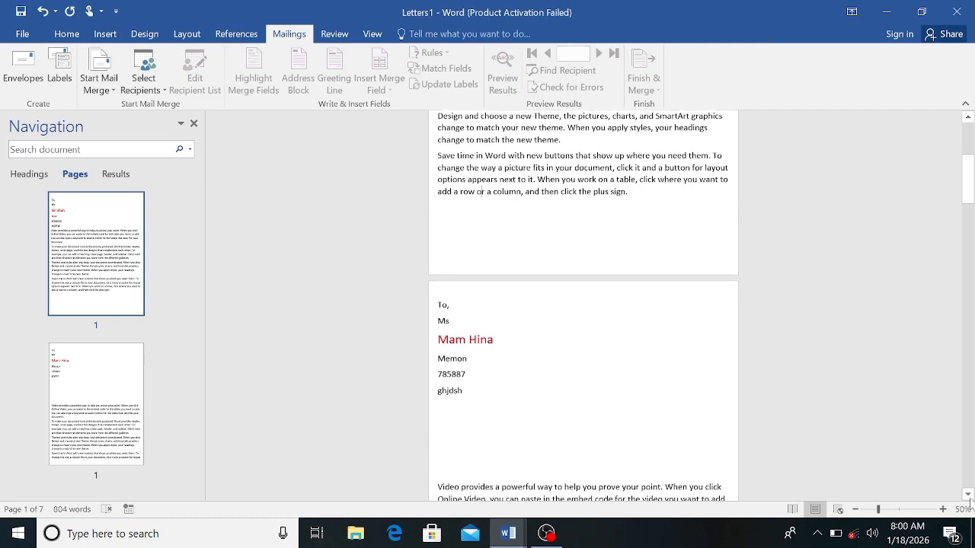
pyautogui.click(968, 495)
pyautogui.click(968, 495)
pyautogui.click(968, 495)
pyautogui.click(967, 495)
pyautogui.click(968, 495)
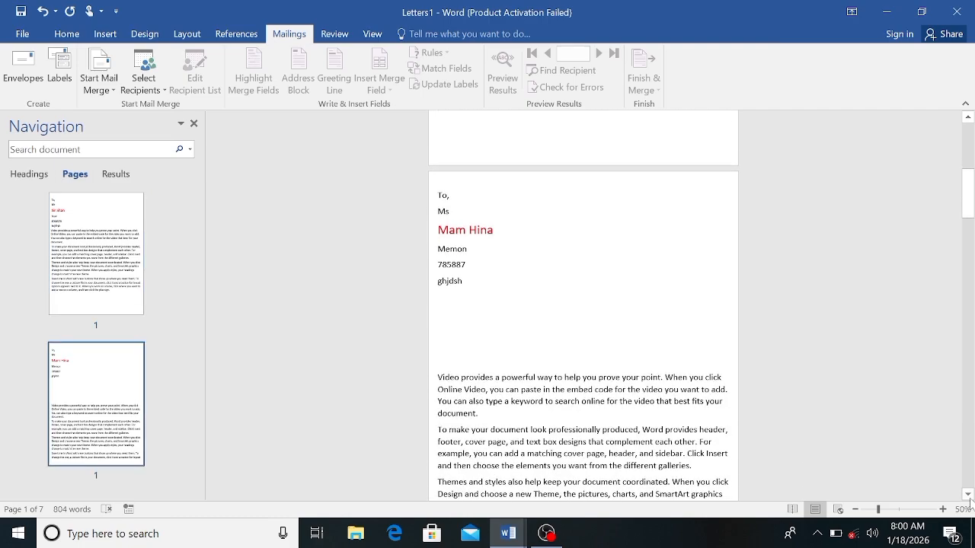
pyautogui.click(968, 495)
pyautogui.click(968, 495)
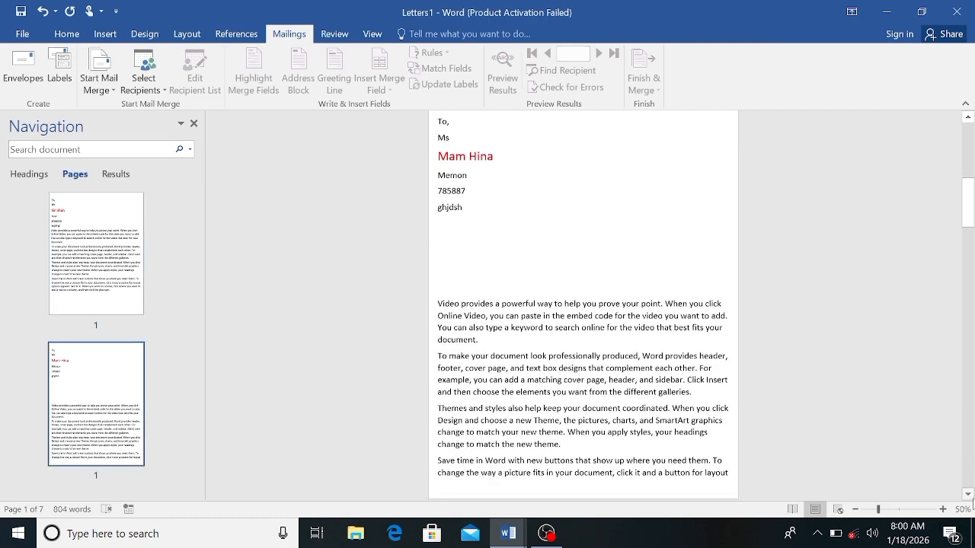
pyautogui.click(968, 495)
pyautogui.click(968, 495)
pyautogui.click(968, 495)
pyautogui.click(968, 495)
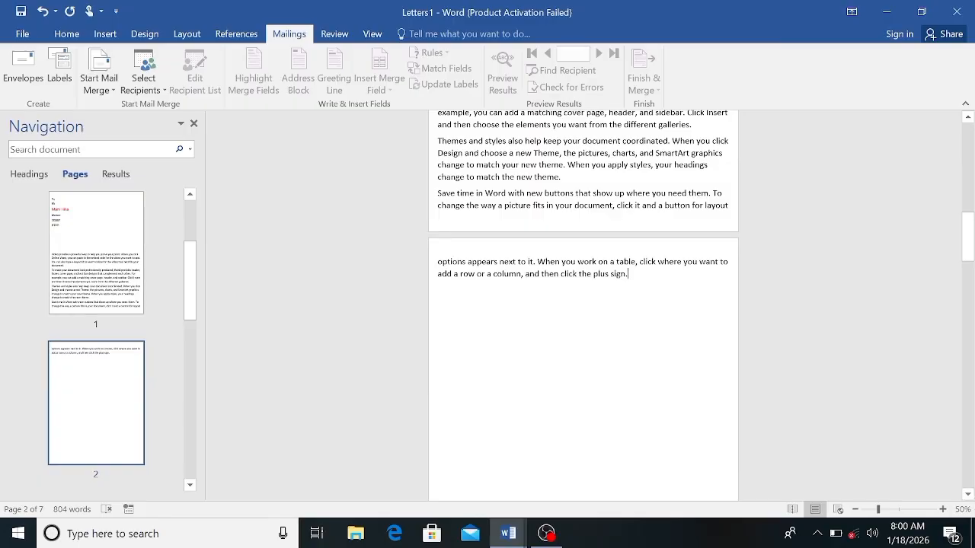
pyautogui.press('BackSpace')
pyautogui.press('BackSpace')
pyautogui.press('BackSpace')
pyautogui.press('BackSpace')
pyautogui.press('BackSpace')
pyautogui.press('BackSpace')
pyautogui.press('BackSpace')
pyautogui.press('BackSpace')
pyautogui.press('BackSpace')
pyautogui.press('BackSpace')
pyautogui.press('BackSpace')
pyautogui.press('BackSpace')
pyautogui.press('BackSpace')
pyautogui.press('BackSpace')
pyautogui.press('BackSpace')
pyautogui.press('BackSpace')
pyautogui.press('BackSpace')
pyautogui.press('BackSpace')
pyautogui.press('BackSpace')
pyautogui.press('BackSpace')
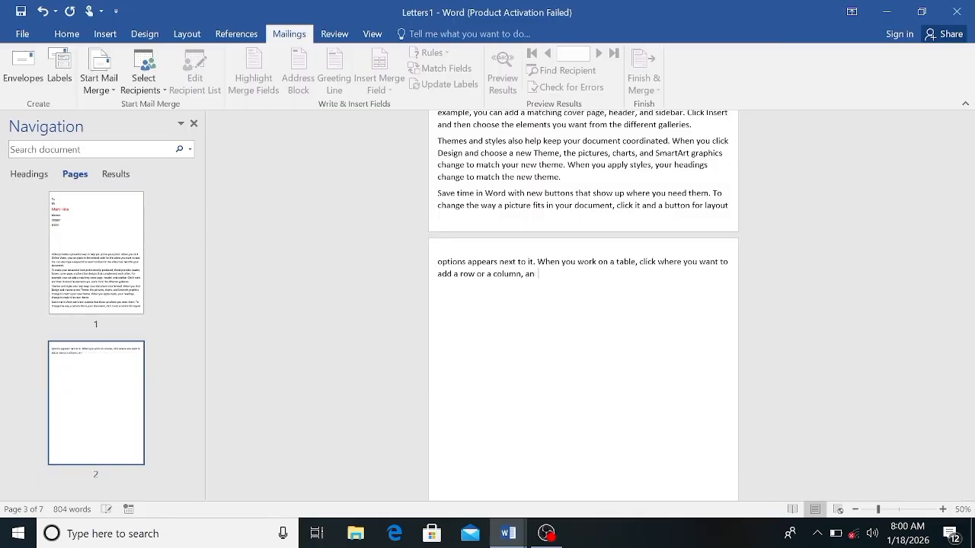
pyautogui.press('BackSpace')
pyautogui.press('BackSpace')
pyautogui.press('BackSpace')
pyautogui.press('BackSpace')
pyautogui.press('BackSpace')
pyautogui.press('BackSpace')
pyautogui.press('BackSpace')
pyautogui.press('BackSpace')
pyautogui.press('BackSpace')
pyautogui.press('BackSpace')
pyautogui.press('BackSpace')
pyautogui.press('BackSpace')
pyautogui.press('BackSpace')
pyautogui.press('BackSpace')
pyautogui.press('BackSpace')
pyautogui.press('BackSpace')
pyautogui.press('BackSpace')
pyautogui.press('BackSpace')
pyautogui.press('BackSpace')
pyautogui.press('BackSpace')
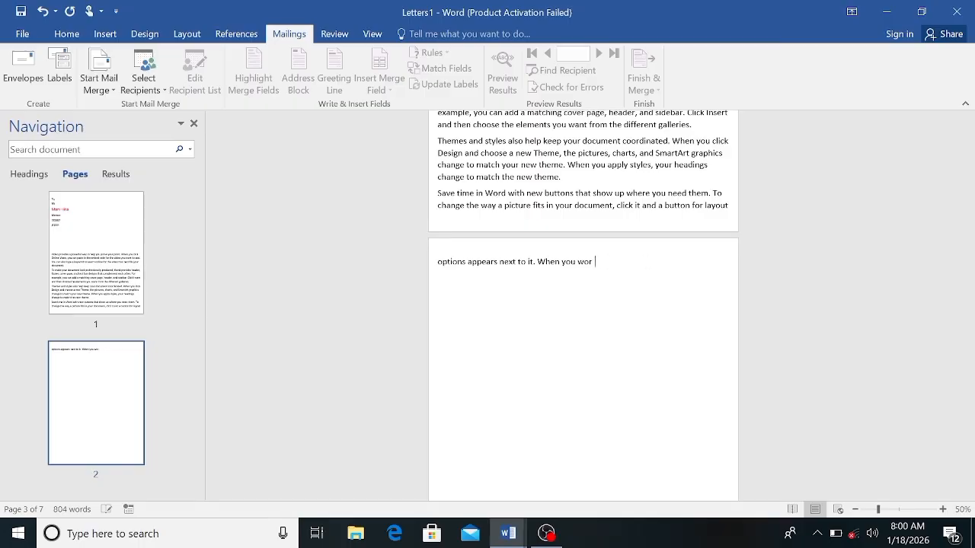
pyautogui.press('BackSpace')
pyautogui.press('BackSpace')
pyautogui.press('BackSpace')
pyautogui.press('BackSpace')
pyautogui.press('BackSpace')
pyautogui.press('BackSpace')
pyautogui.press('BackSpace')
pyautogui.press('BackSpace')
pyautogui.press('BackSpace')
pyautogui.press('BackSpace')
pyautogui.press('BackSpace')
pyautogui.press('BackSpace')
pyautogui.press('BackSpace')
pyautogui.press('BackSpace')
pyautogui.press('BackSpace')
pyautogui.press('BackSpace')
pyautogui.press('BackSpace')
pyautogui.press('BackSpace')
pyautogui.press('BackSpace')
pyautogui.press('BackSpace')
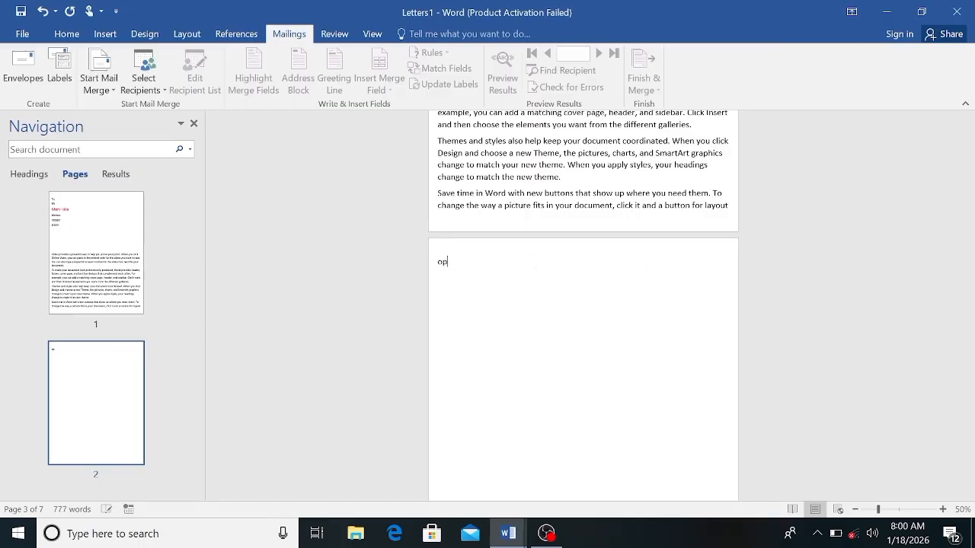
pyautogui.press('BackSpace')
pyautogui.press('BackSpace')
pyautogui.press('BackSpace')
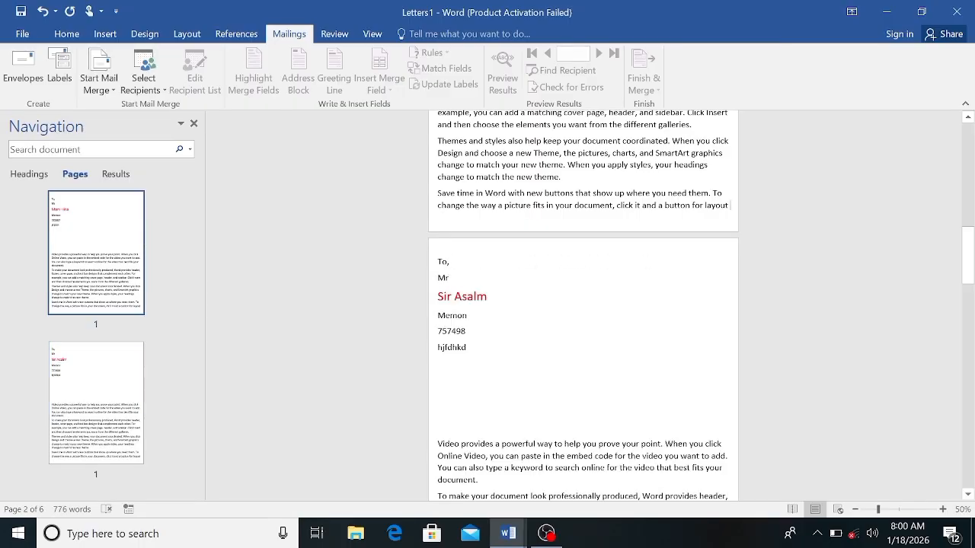
# Step: Delete the blank lines and the last line break after the third merged letter's address block, joining the body text to the last address line
pyautogui.click(969, 493)
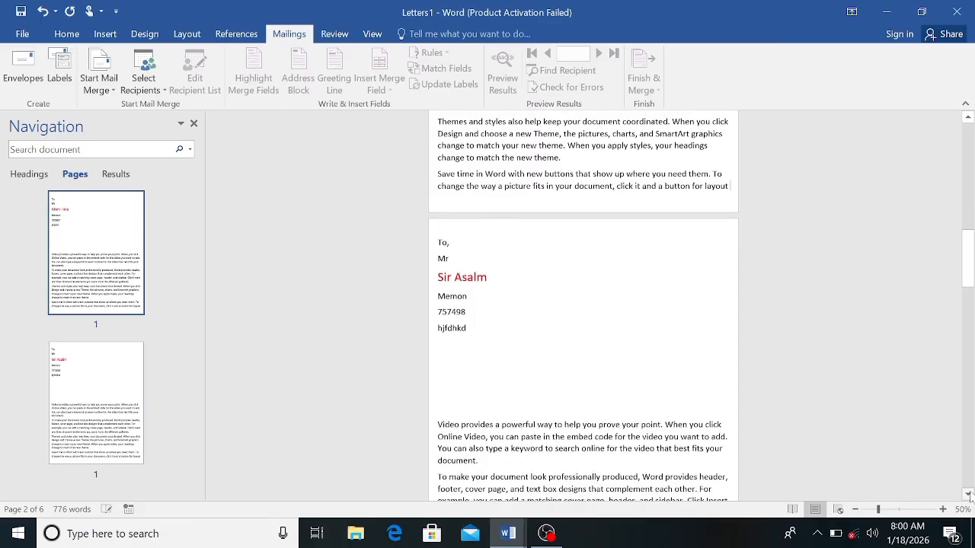
pyautogui.click(969, 495)
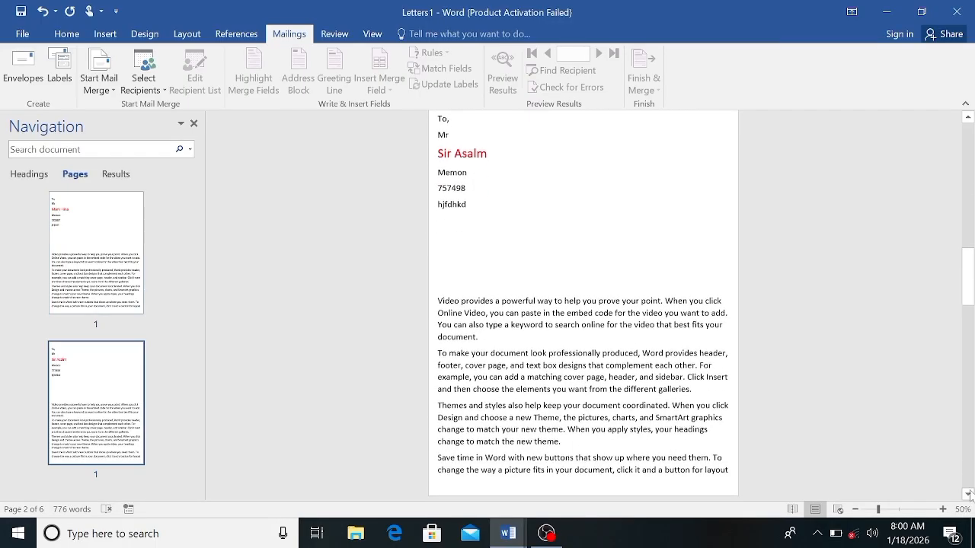
pyautogui.click(969, 494)
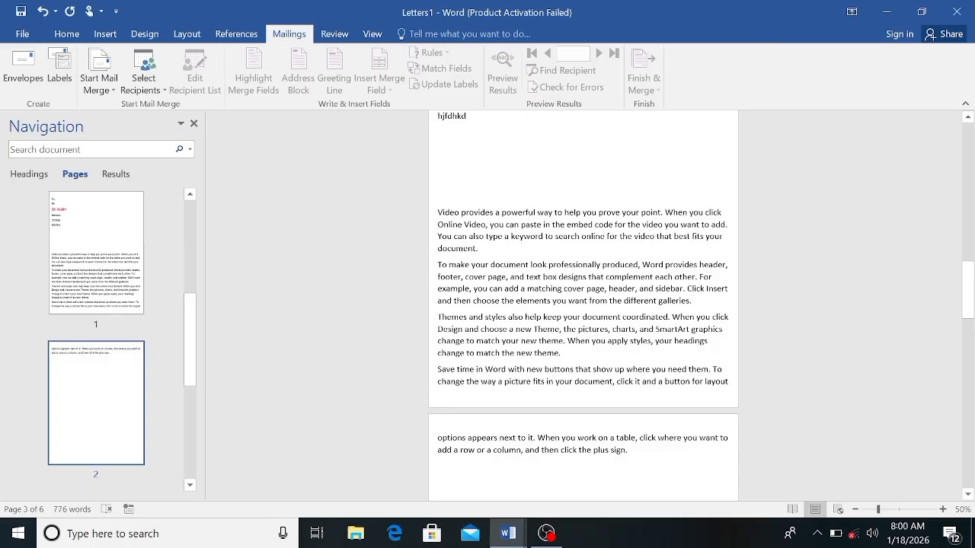
pyautogui.press('BackSpace')
pyautogui.press('BackSpace')
pyautogui.press('BackSpace')
pyautogui.press('BackSpace')
pyautogui.press('BackSpace')
pyautogui.press('BackSpace')
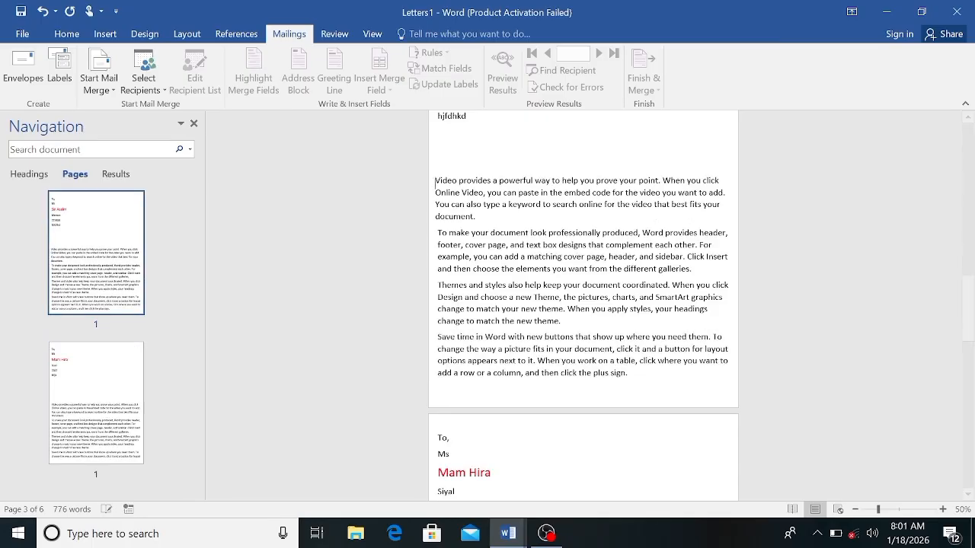
pyautogui.press('BackSpace')
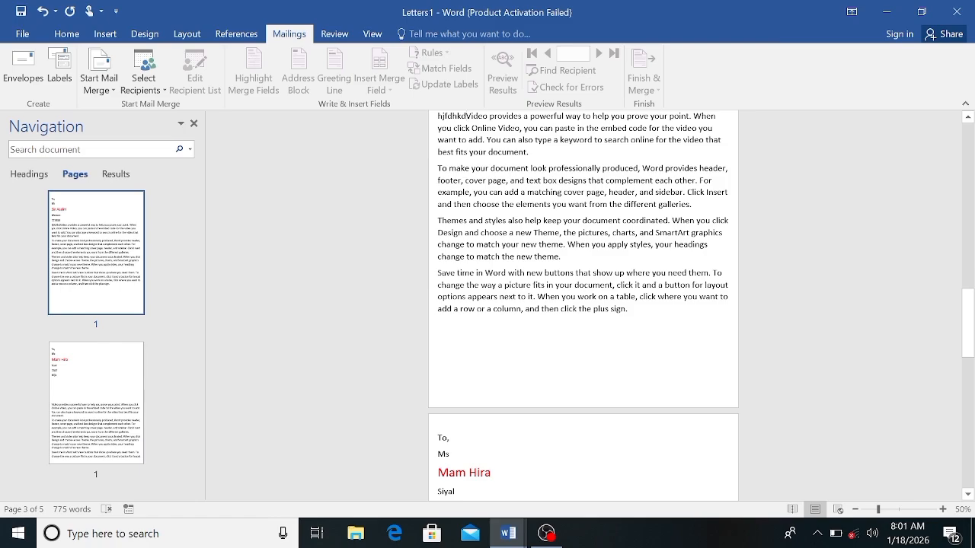
# Step: Delete the blank lines between the address block and the body text in the fourth merged letter so it fits on one page
pyautogui.click(967, 494)
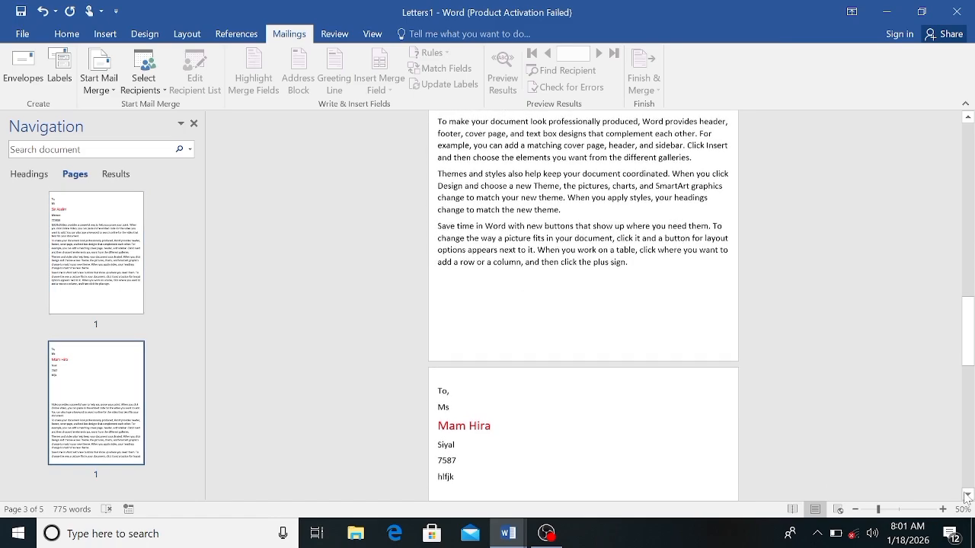
pyautogui.click(967, 497)
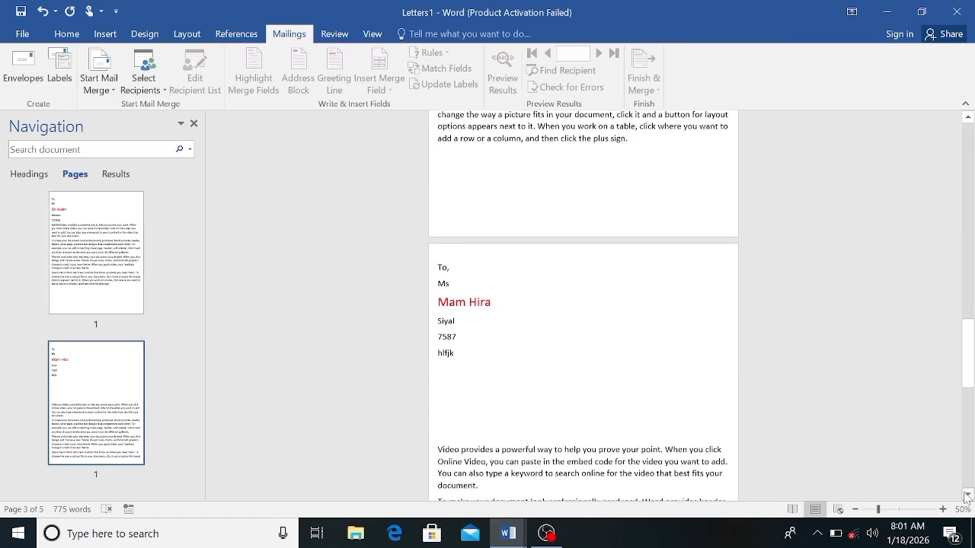
pyautogui.click(967, 497)
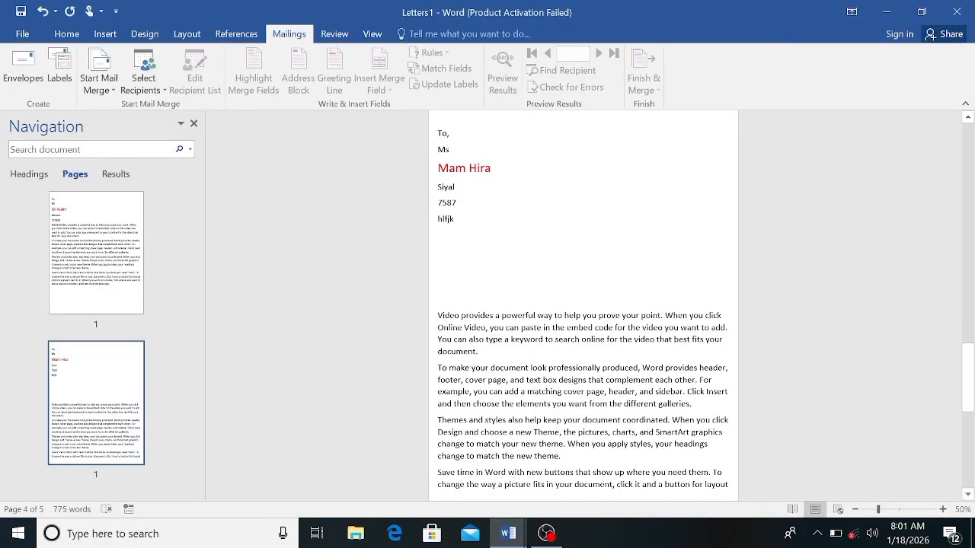
pyautogui.press('BackSpace')
pyautogui.press('BackSpace')
pyautogui.press('BackSpace')
pyautogui.press('BackSpace')
pyautogui.press('BackSpace')
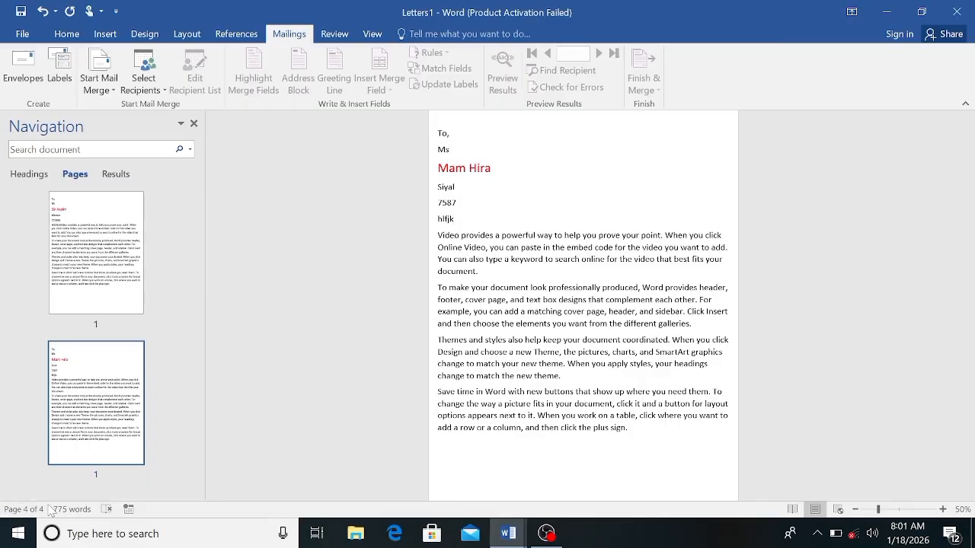
# Step: Review the merged letters in the page thumbnails and the print preview, going back to page 1 and forward to page 4
pyautogui.click(190, 197)
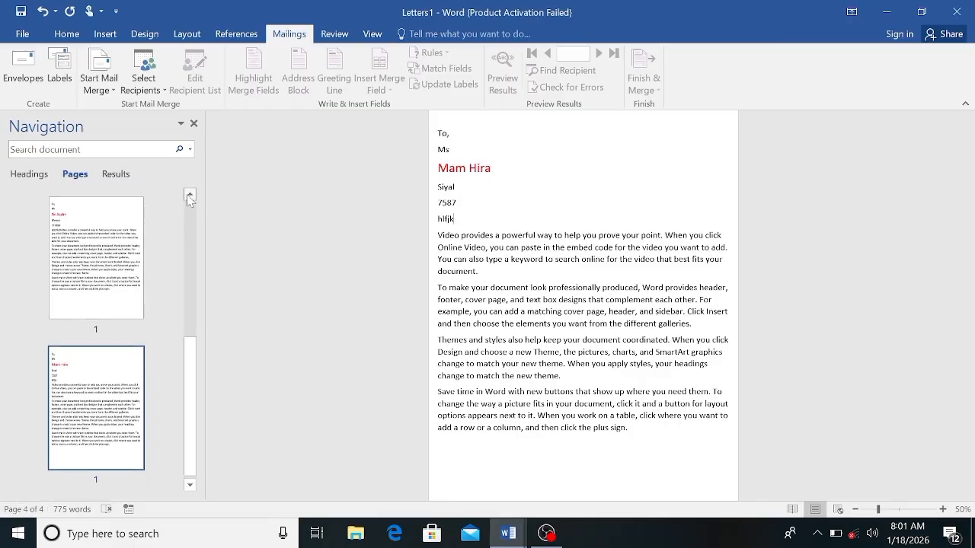
pyautogui.moveTo(189, 196); pyautogui.dragTo(190, 196)
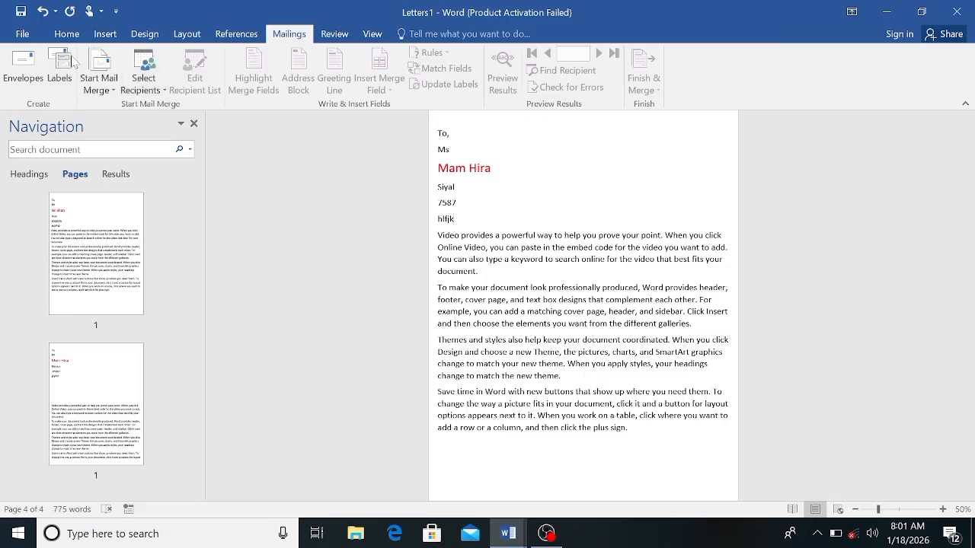
pyautogui.click(23, 35)
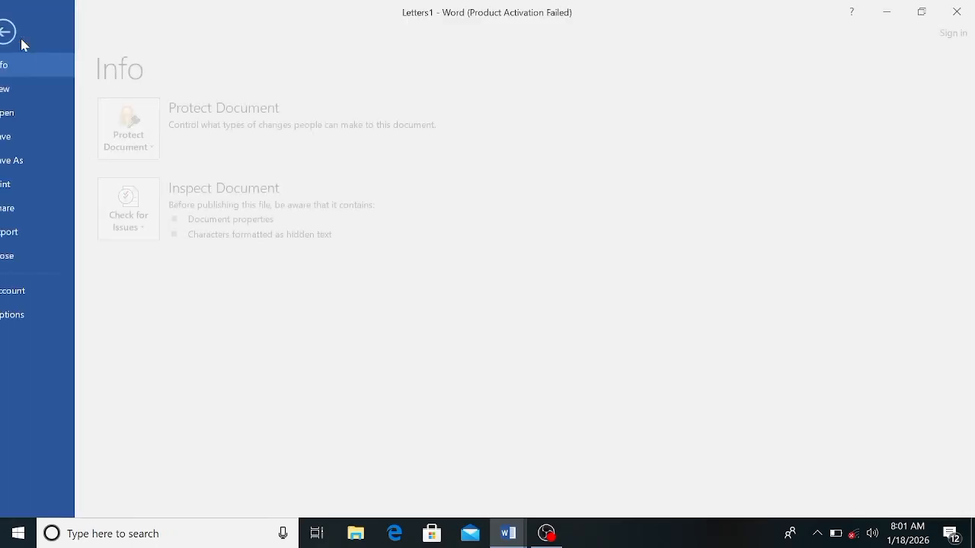
pyautogui.click(44, 187)
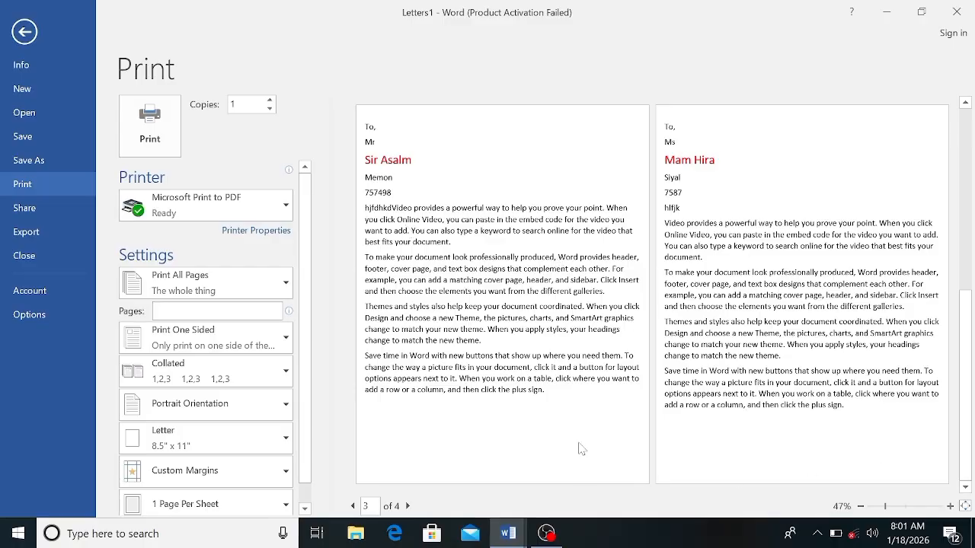
pyautogui.click(403, 513)
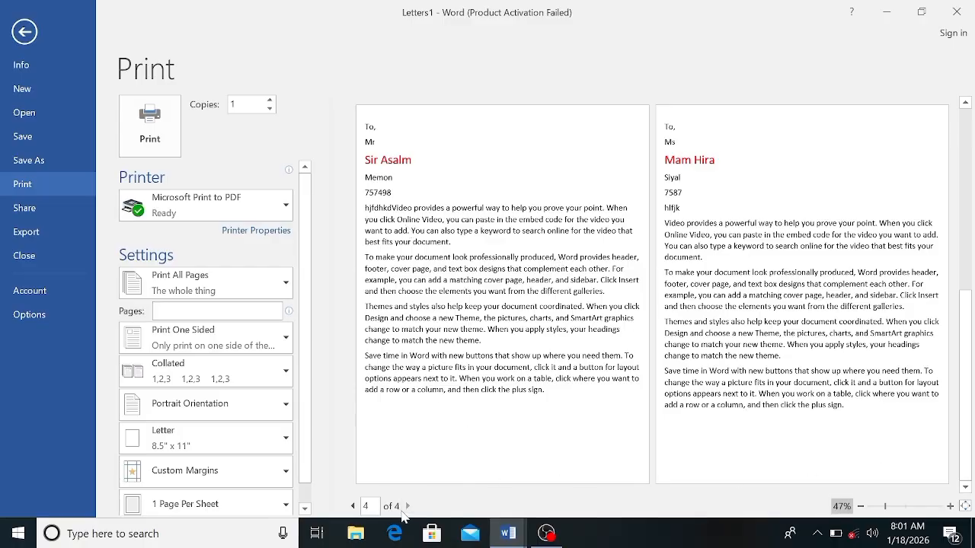
pyautogui.click(353, 506)
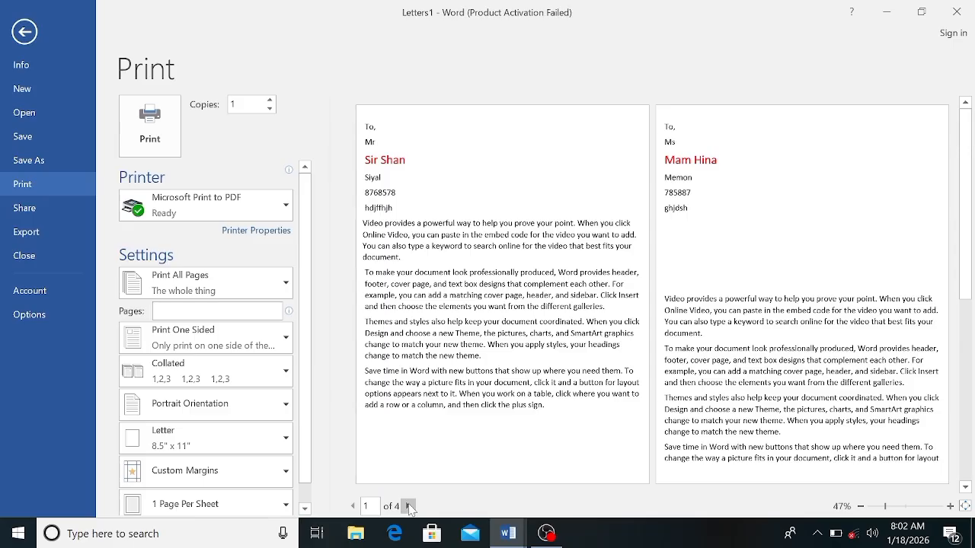
pyautogui.click(408, 507)
pyautogui.click(408, 506)
pyautogui.click(408, 506)
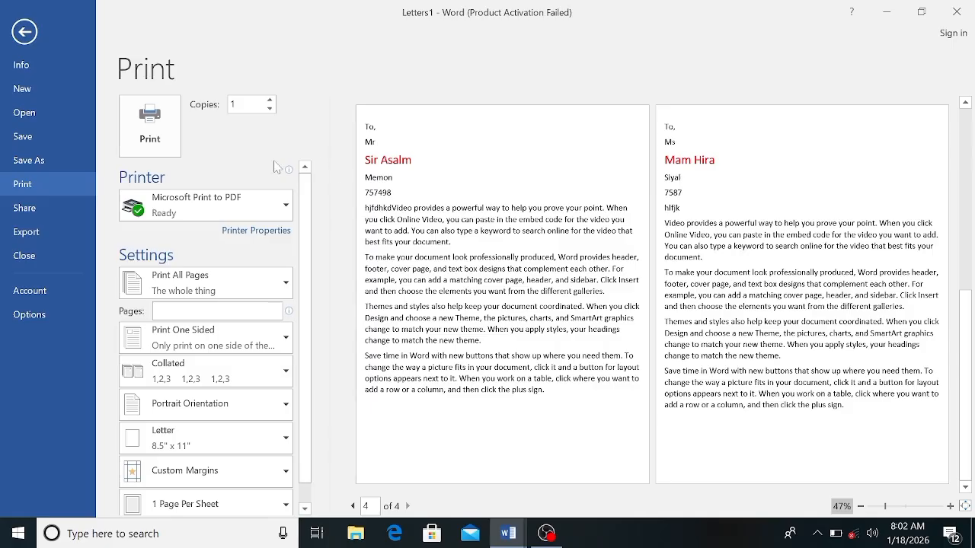
# Step: Leave the print preview without printing and close the Navigation pane
pyautogui.click(23, 34)
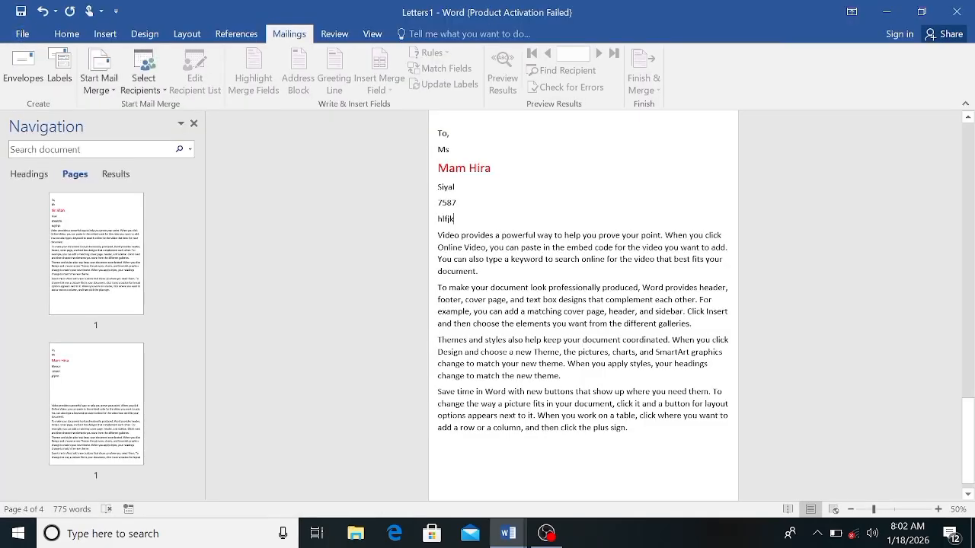
pyautogui.click(194, 124)
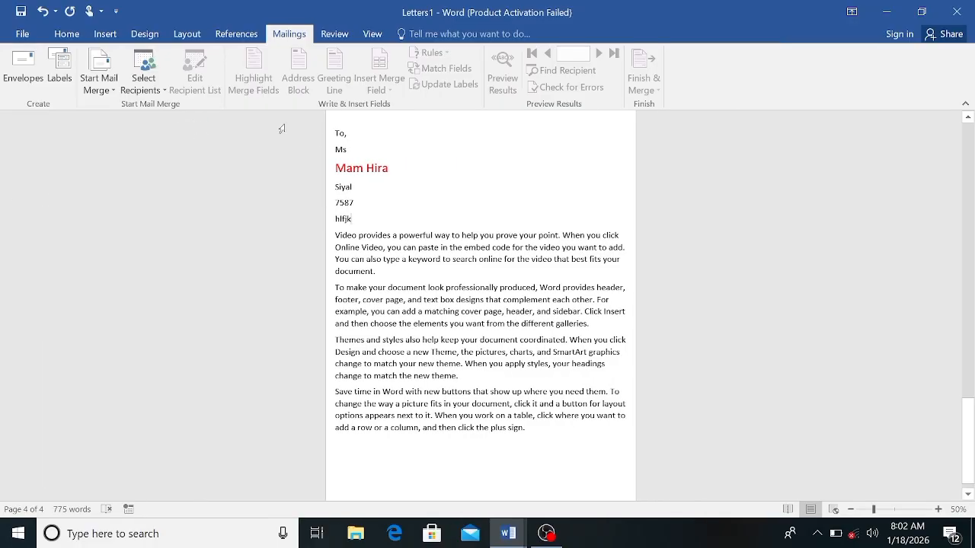